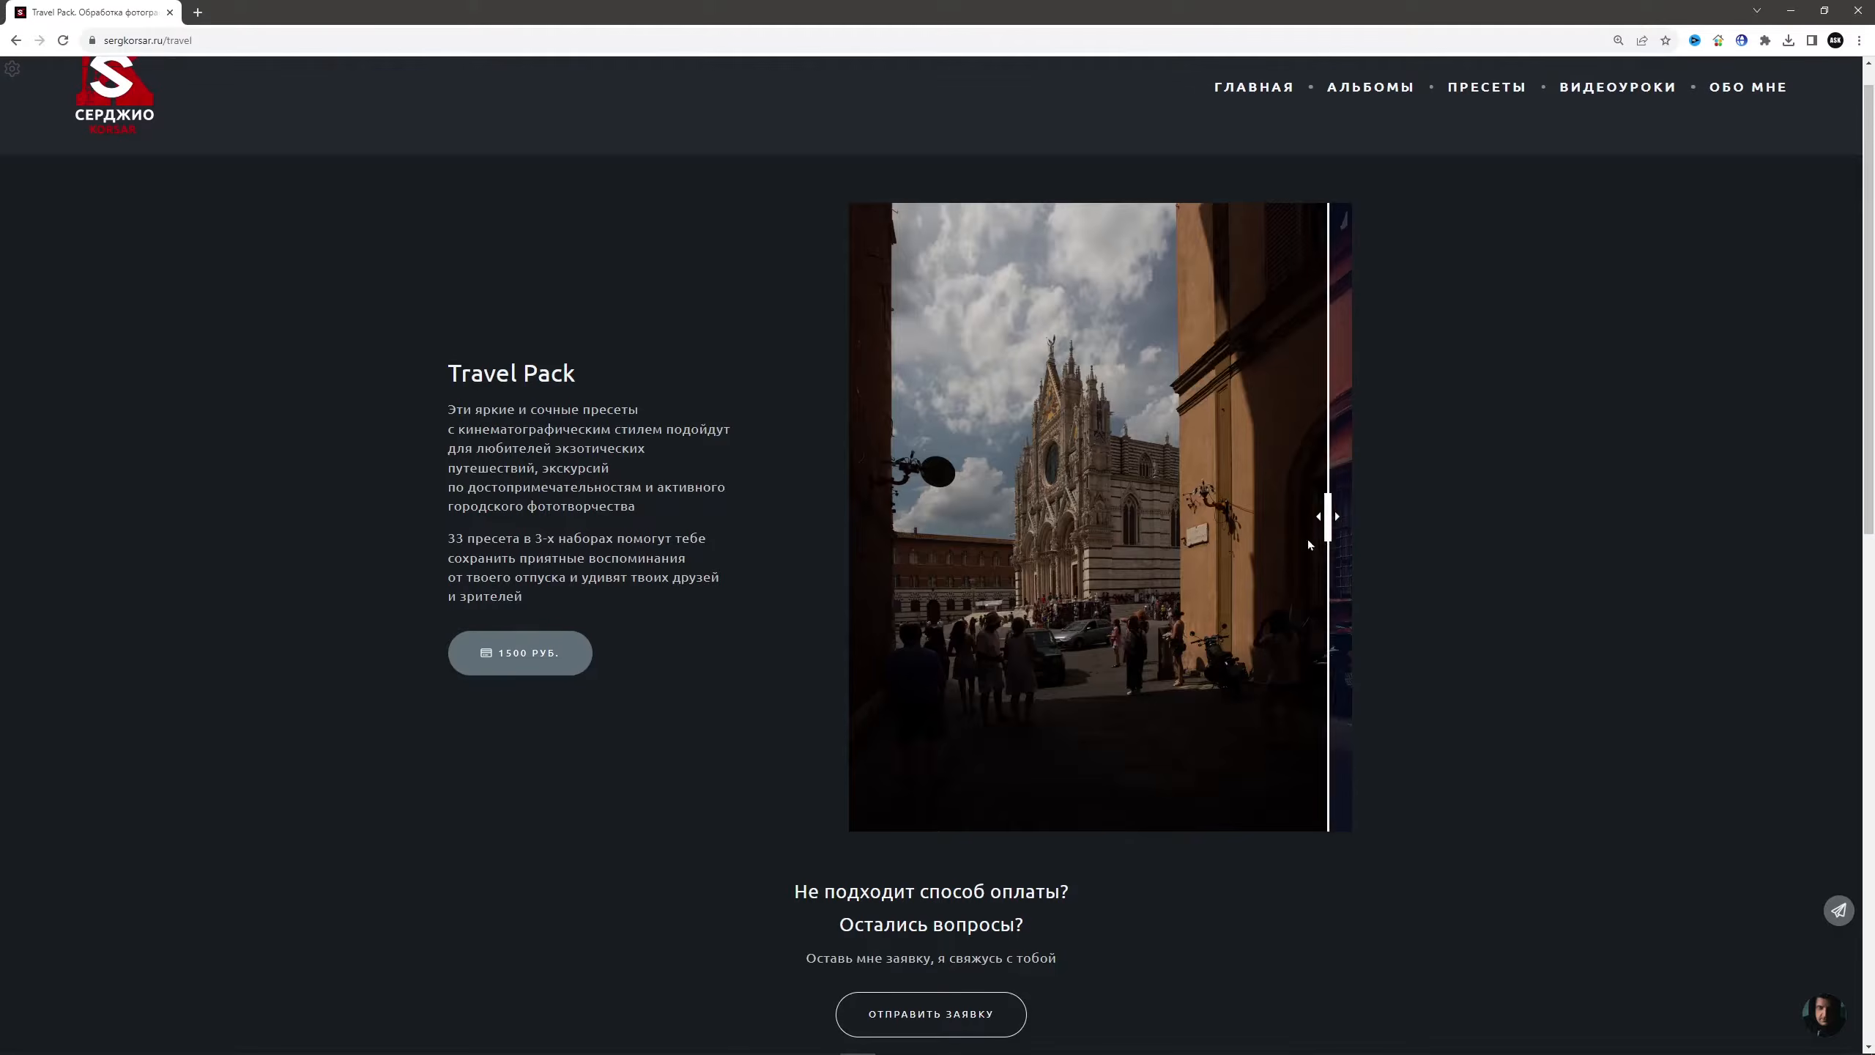
# - Compare the before and after versions of the sample photos on the Travel Pack and city set preset pages
pyautogui.moveTo(1306, 539); pyautogui.dragTo(1112, 578)
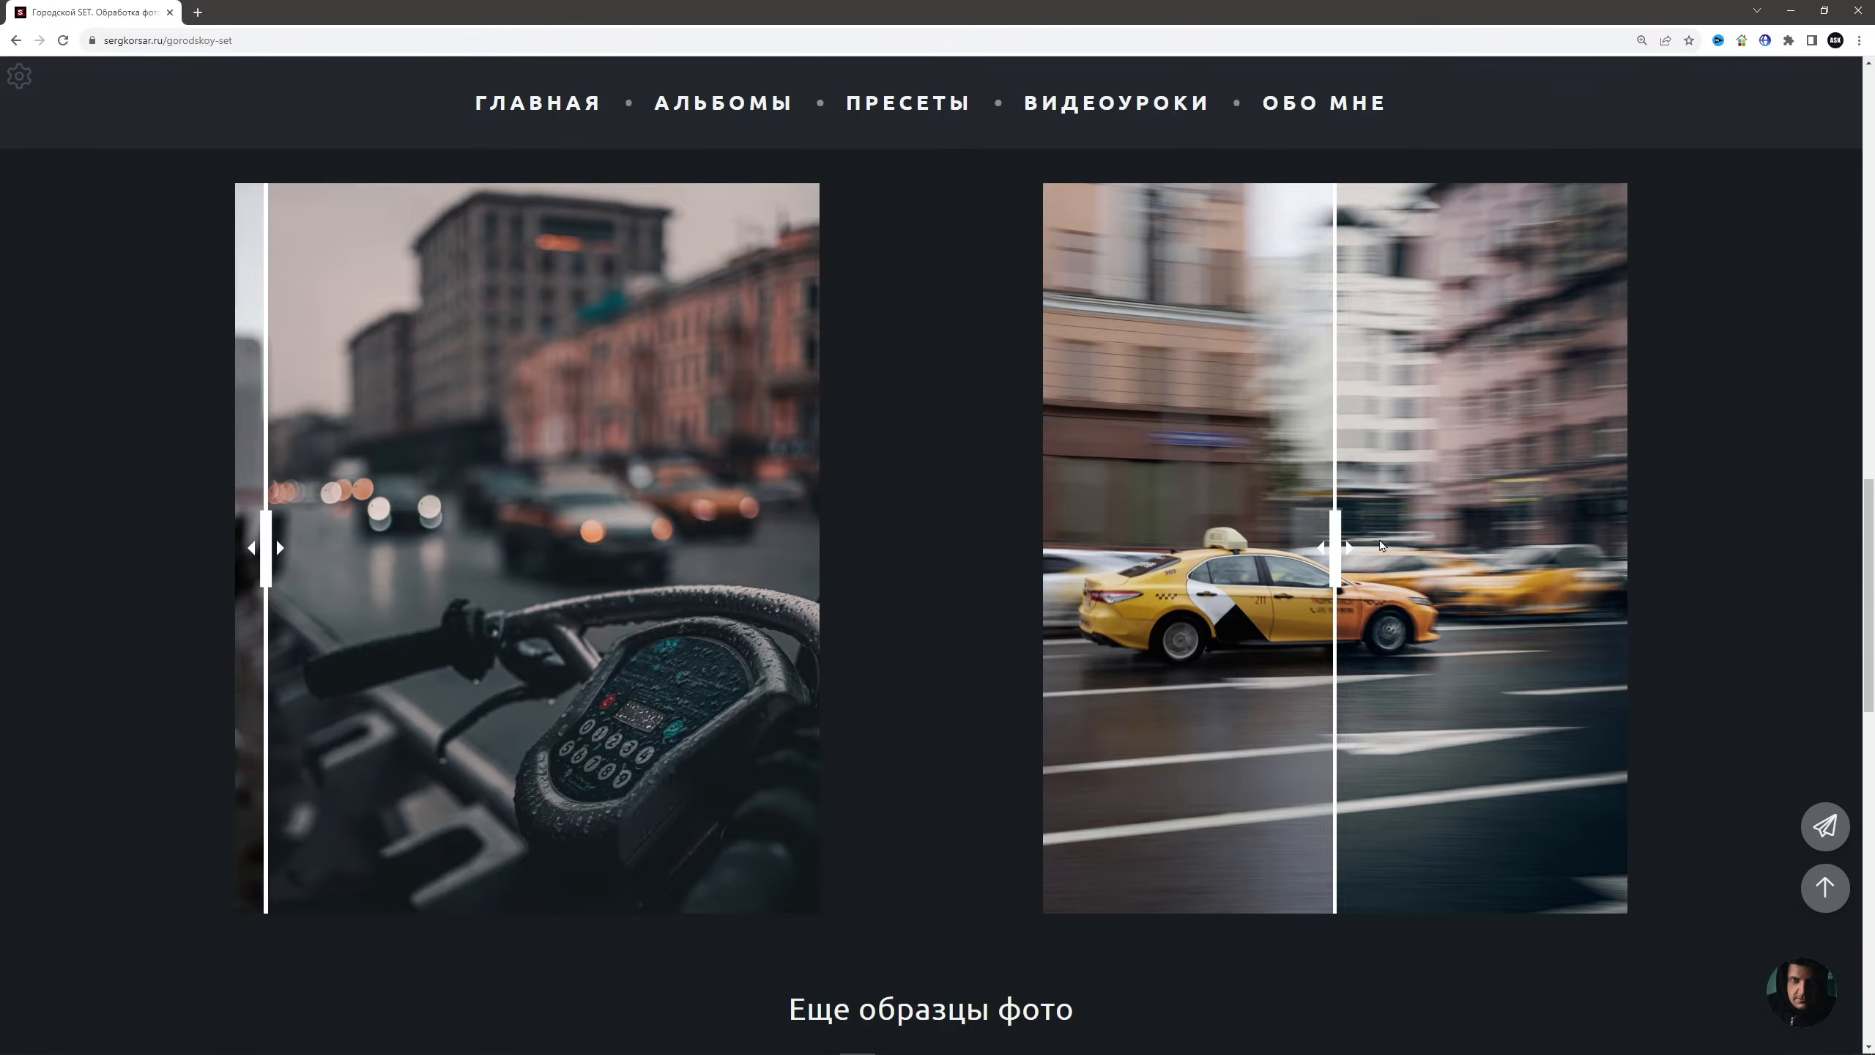
pyautogui.moveTo(1336, 547); pyautogui.dragTo(885, 580)
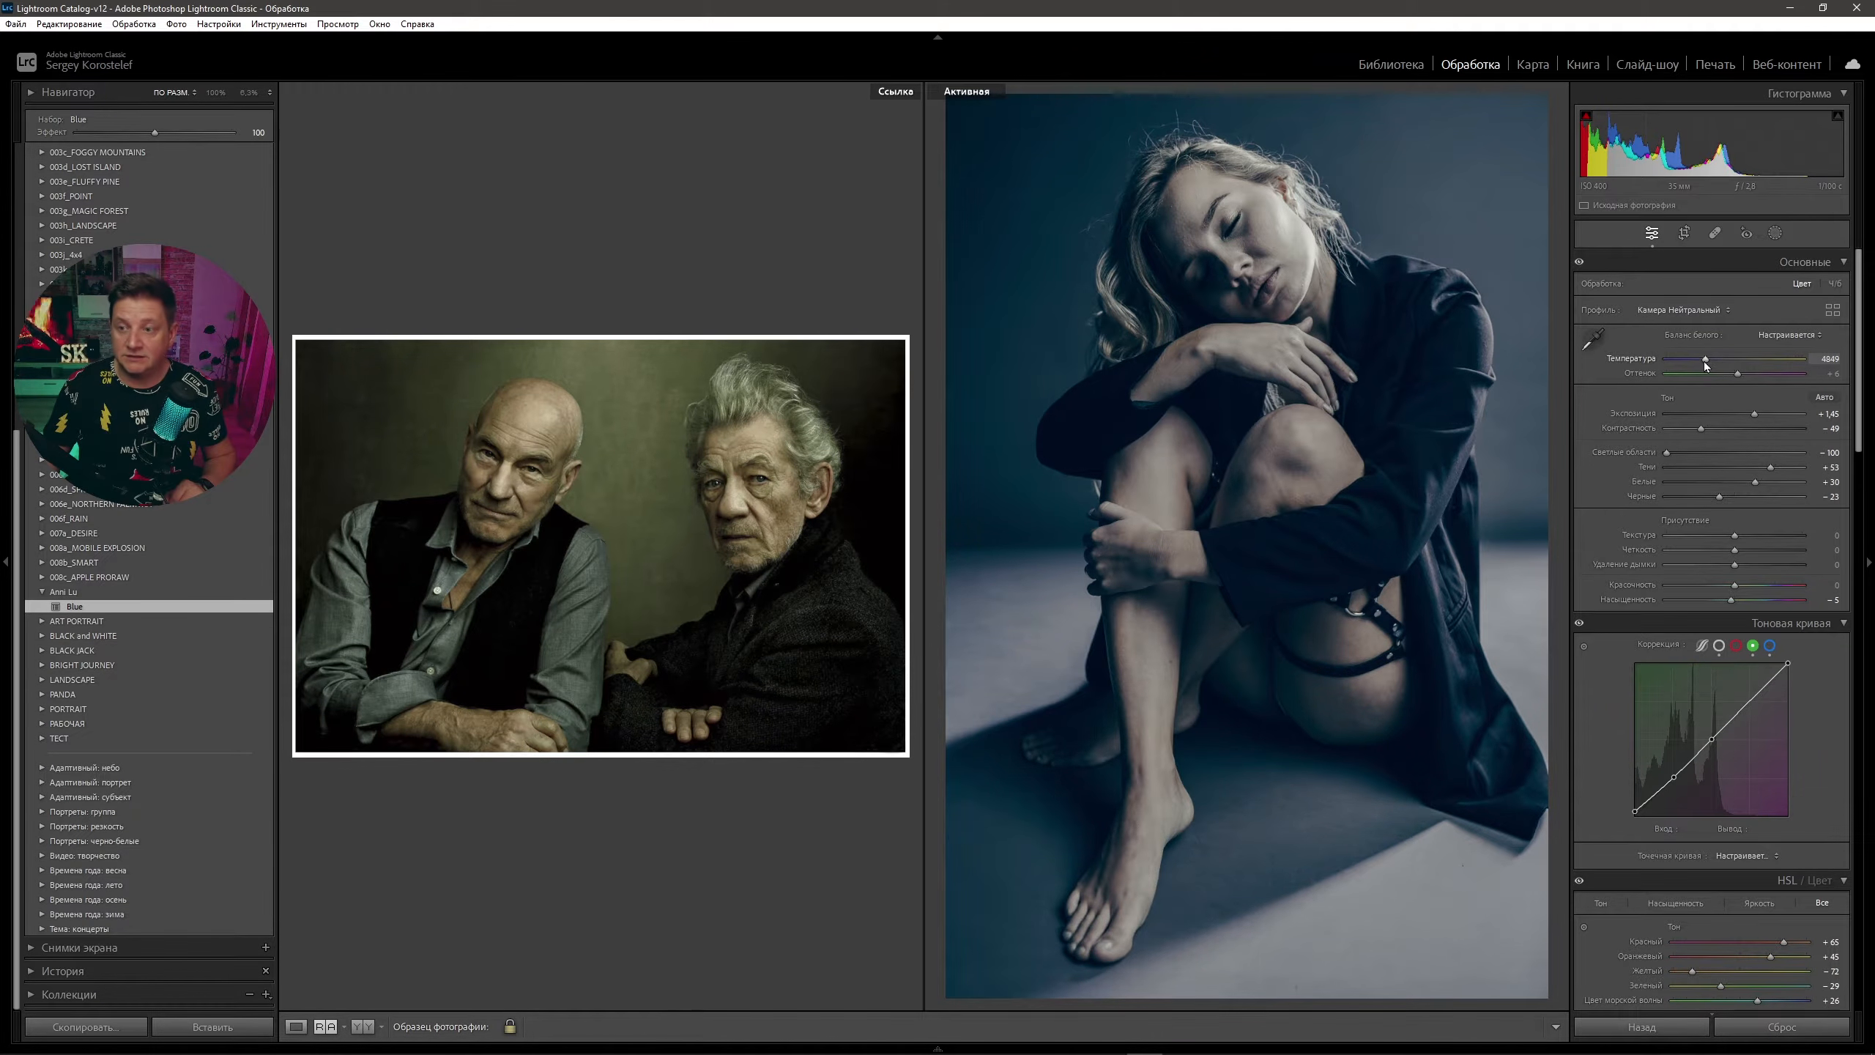
# - In Lightroom Classic, set the seated woman's portrait to a temperature of 5602 and a contrast of −55
pyautogui.moveTo(1708, 358); pyautogui.dragTo(1731, 357)
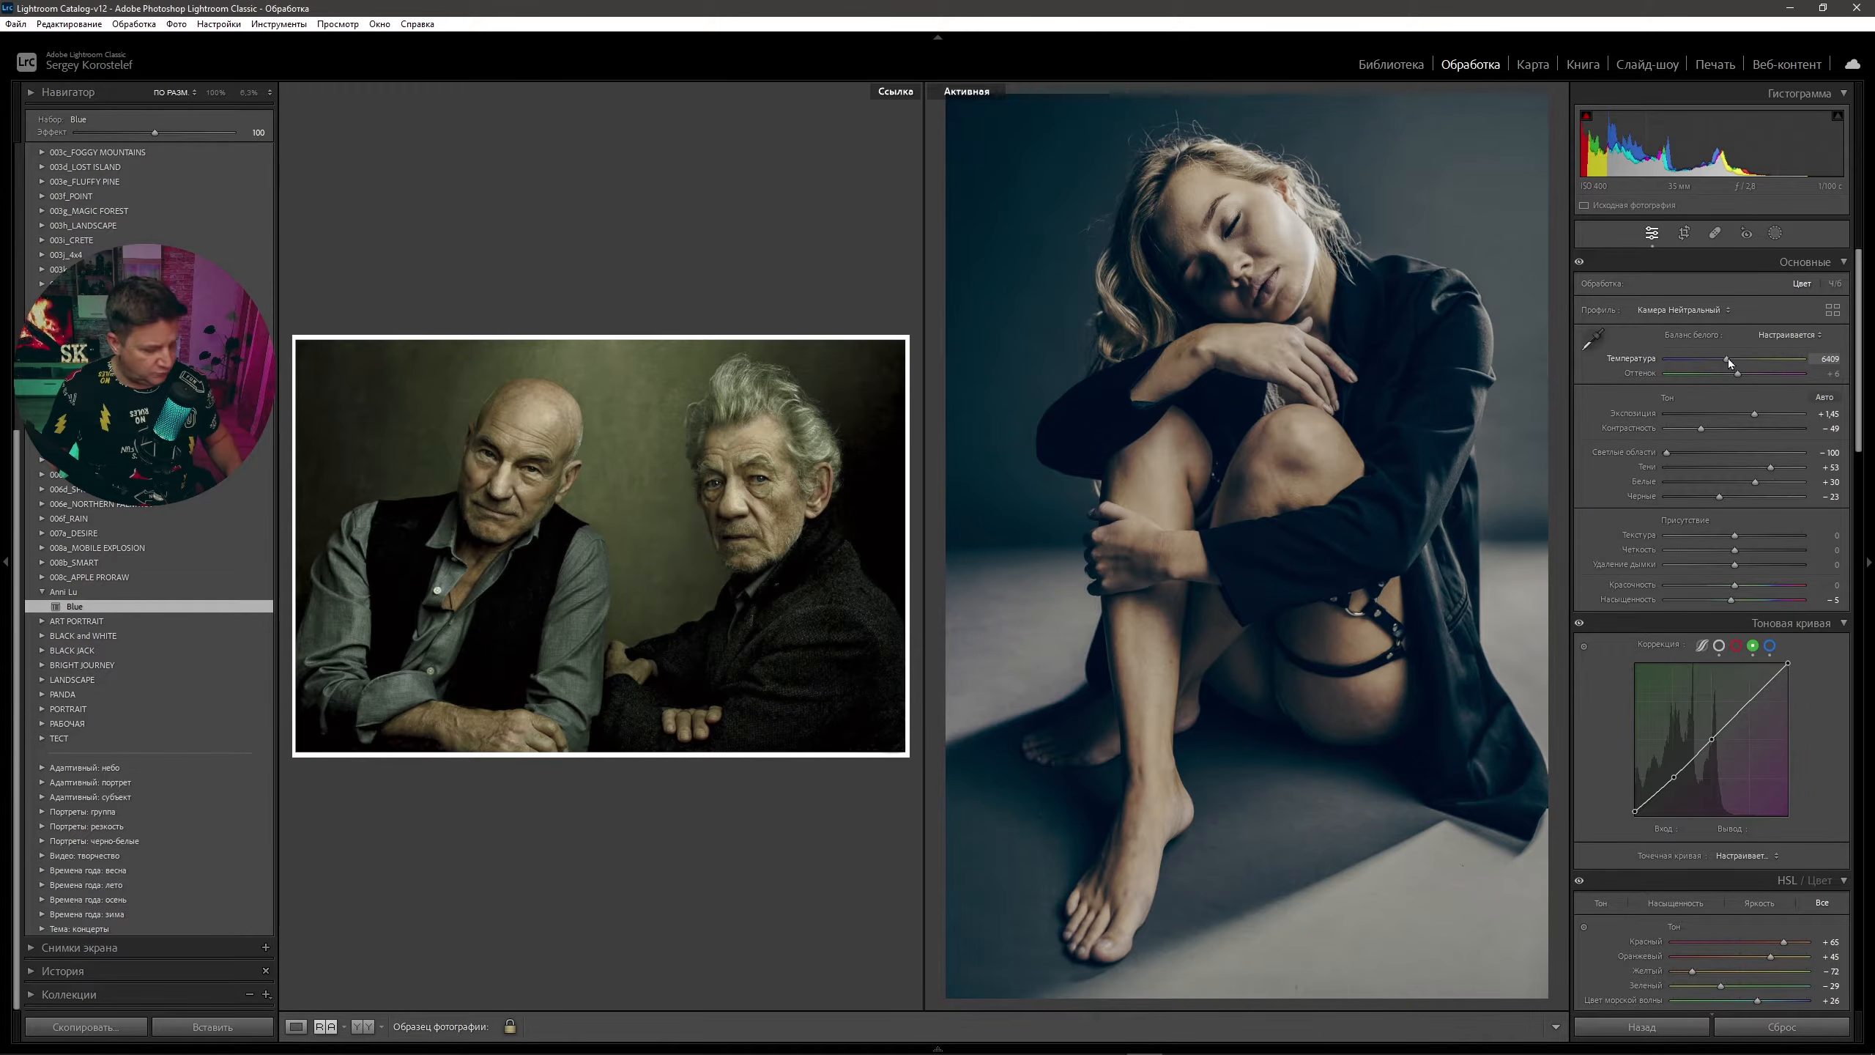
pyautogui.moveTo(1725, 358); pyautogui.dragTo(1715, 359)
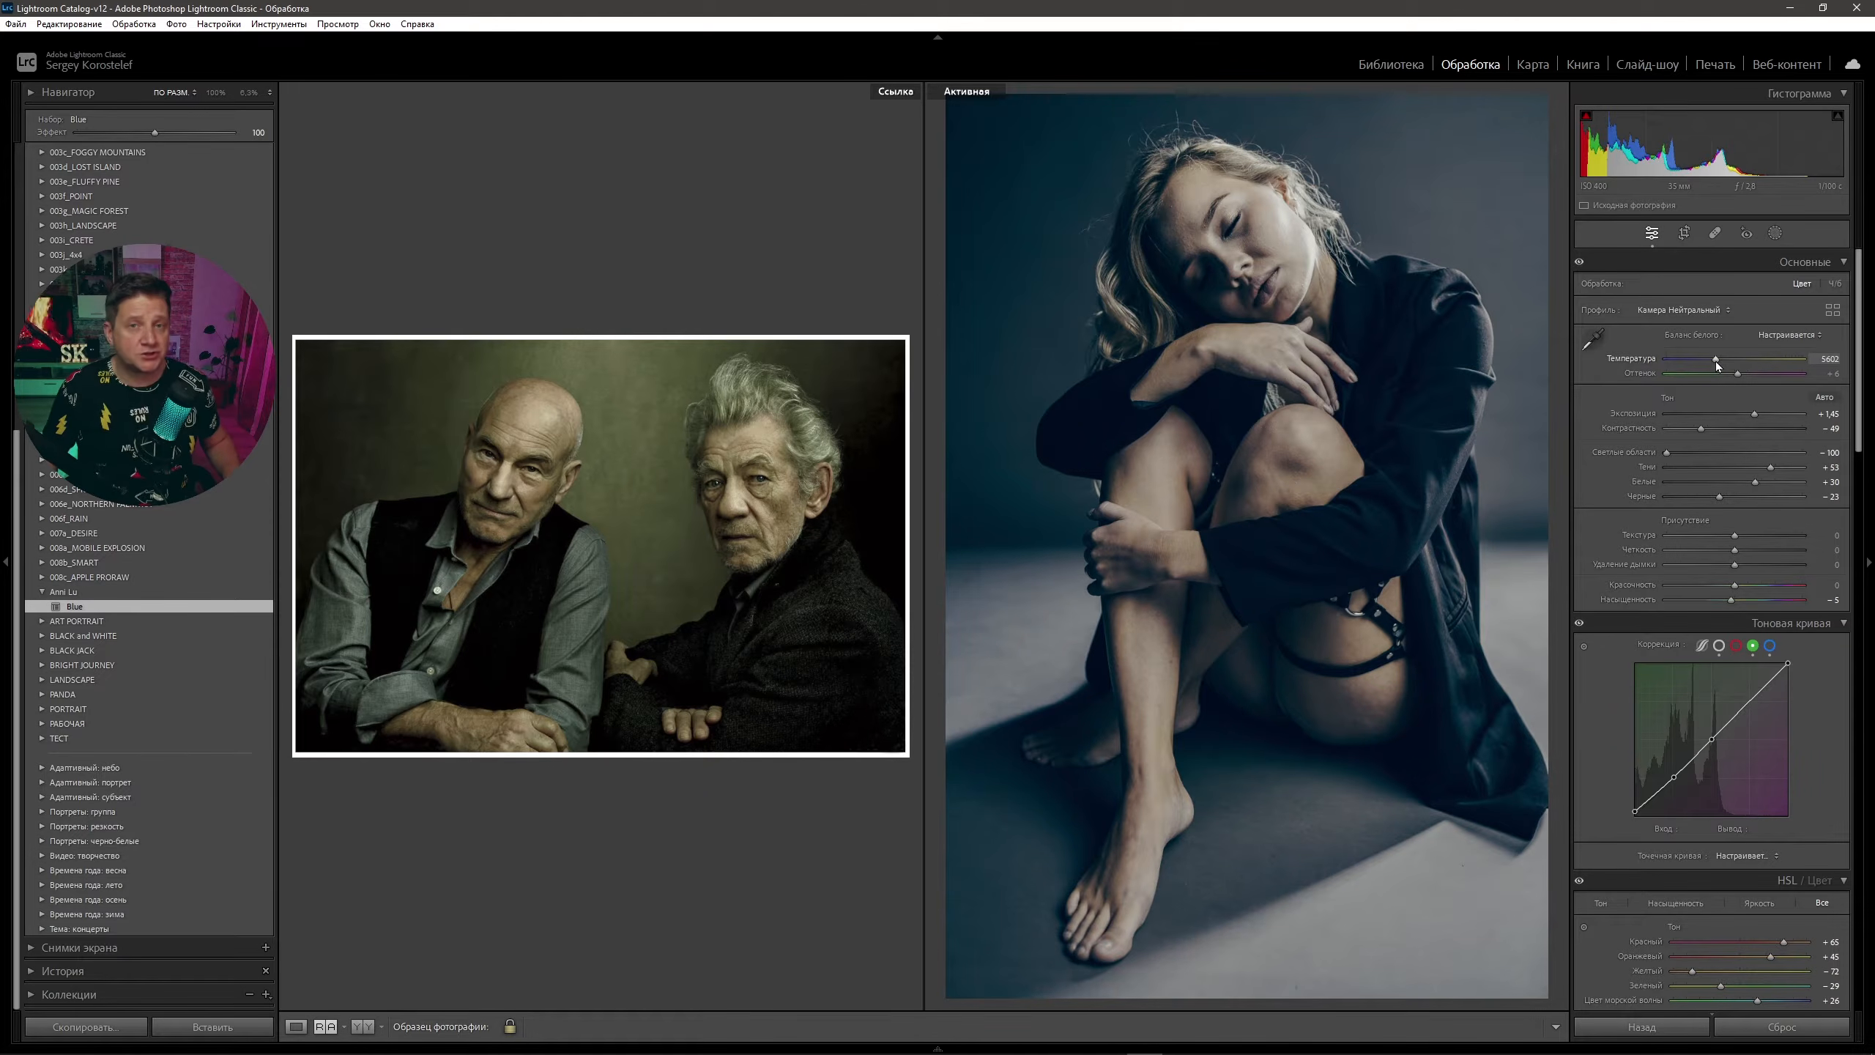
pyautogui.moveTo(1701, 429); pyautogui.dragTo(1692, 429)
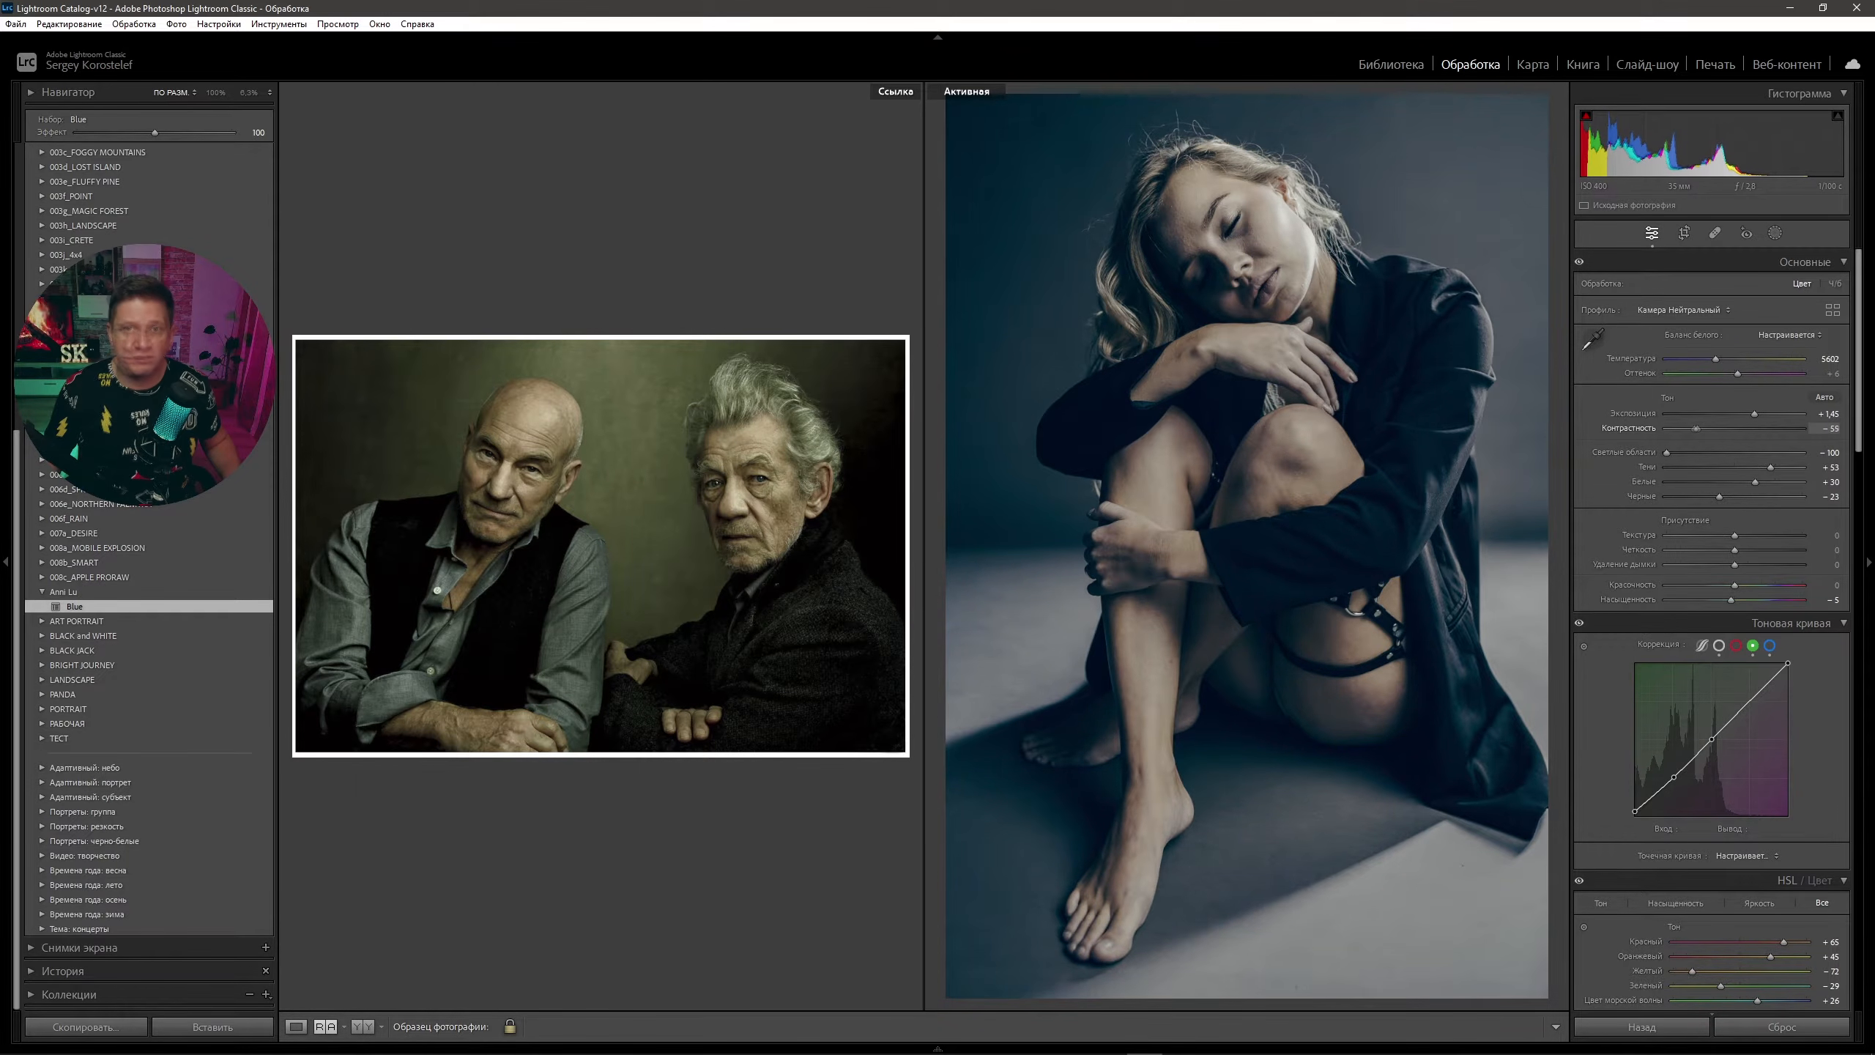
# - Tint the shadows yellow-green in Color Grading with hue 76 and saturation 52
pyautogui.moveTo(1857, 414); pyautogui.dragTo(1853, 693)
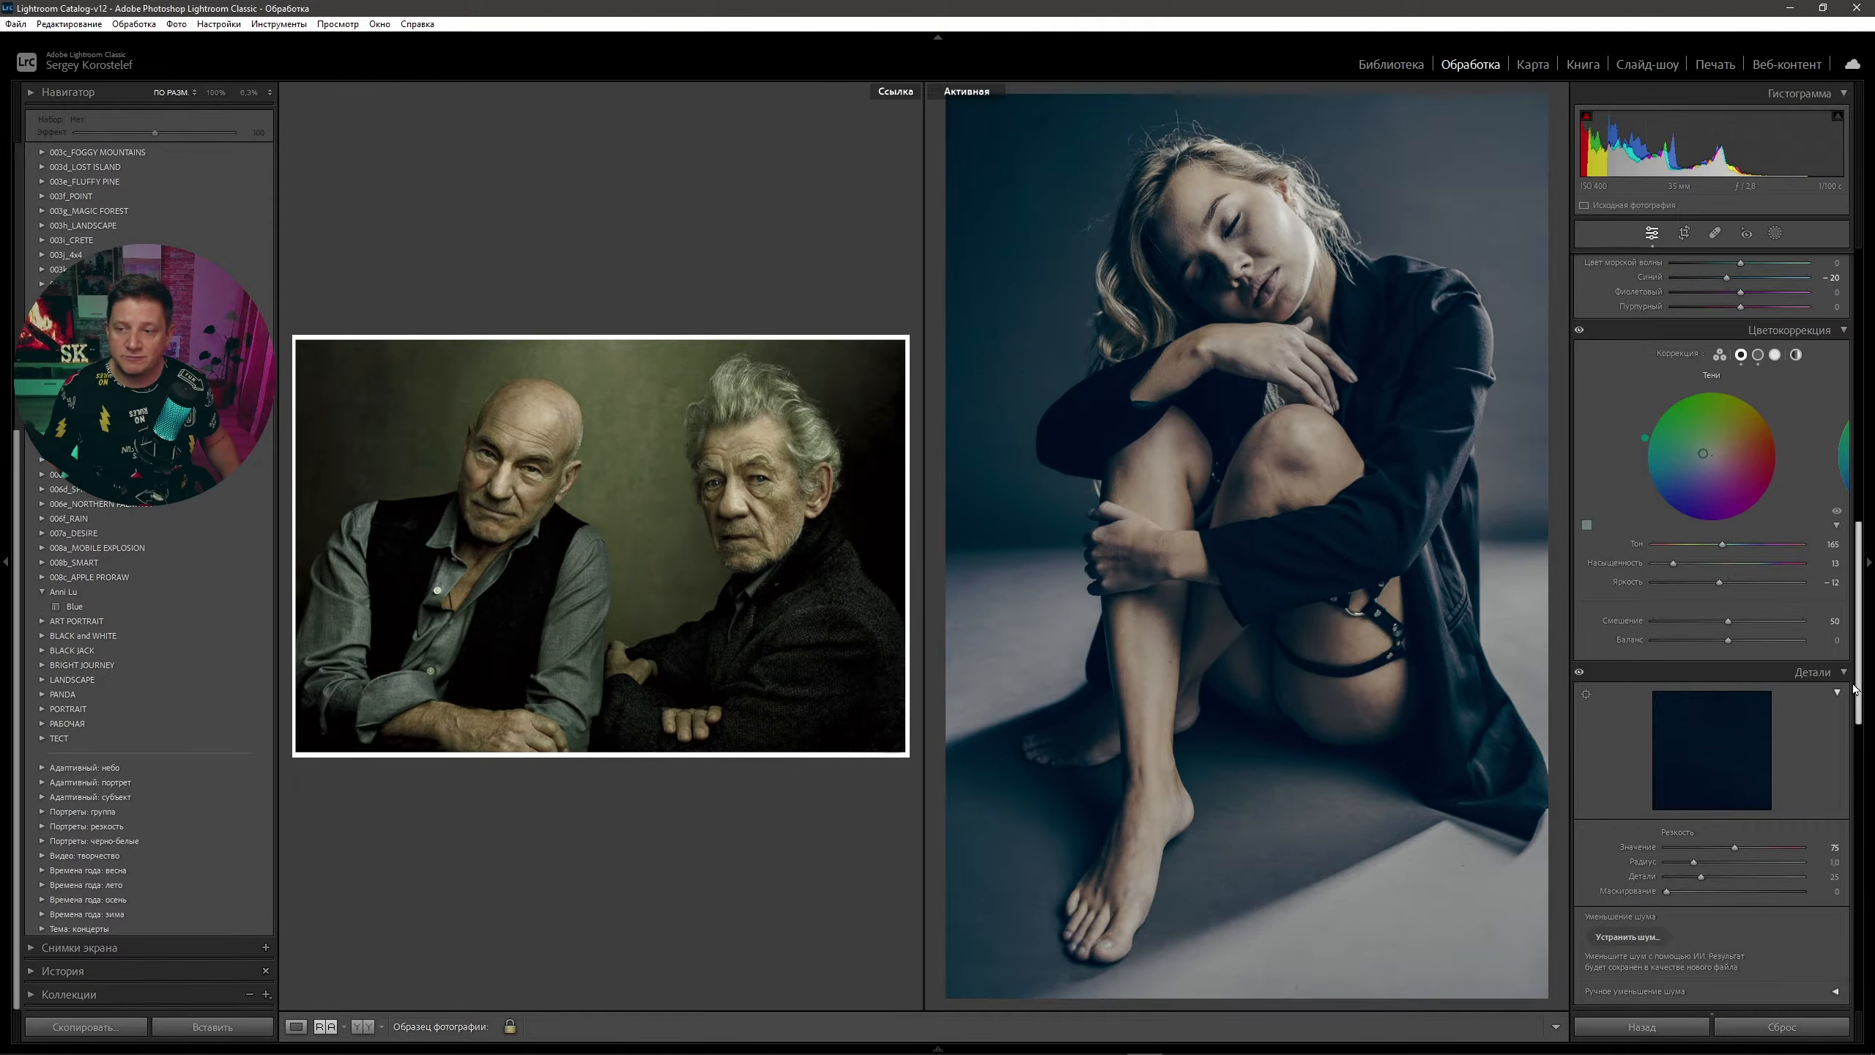
pyautogui.moveTo(1673, 565)
pyautogui.mouseDown()
pyautogui.moveTo(1746, 562)
pyautogui.moveTo(1685, 544)
pyautogui.mouseUp()
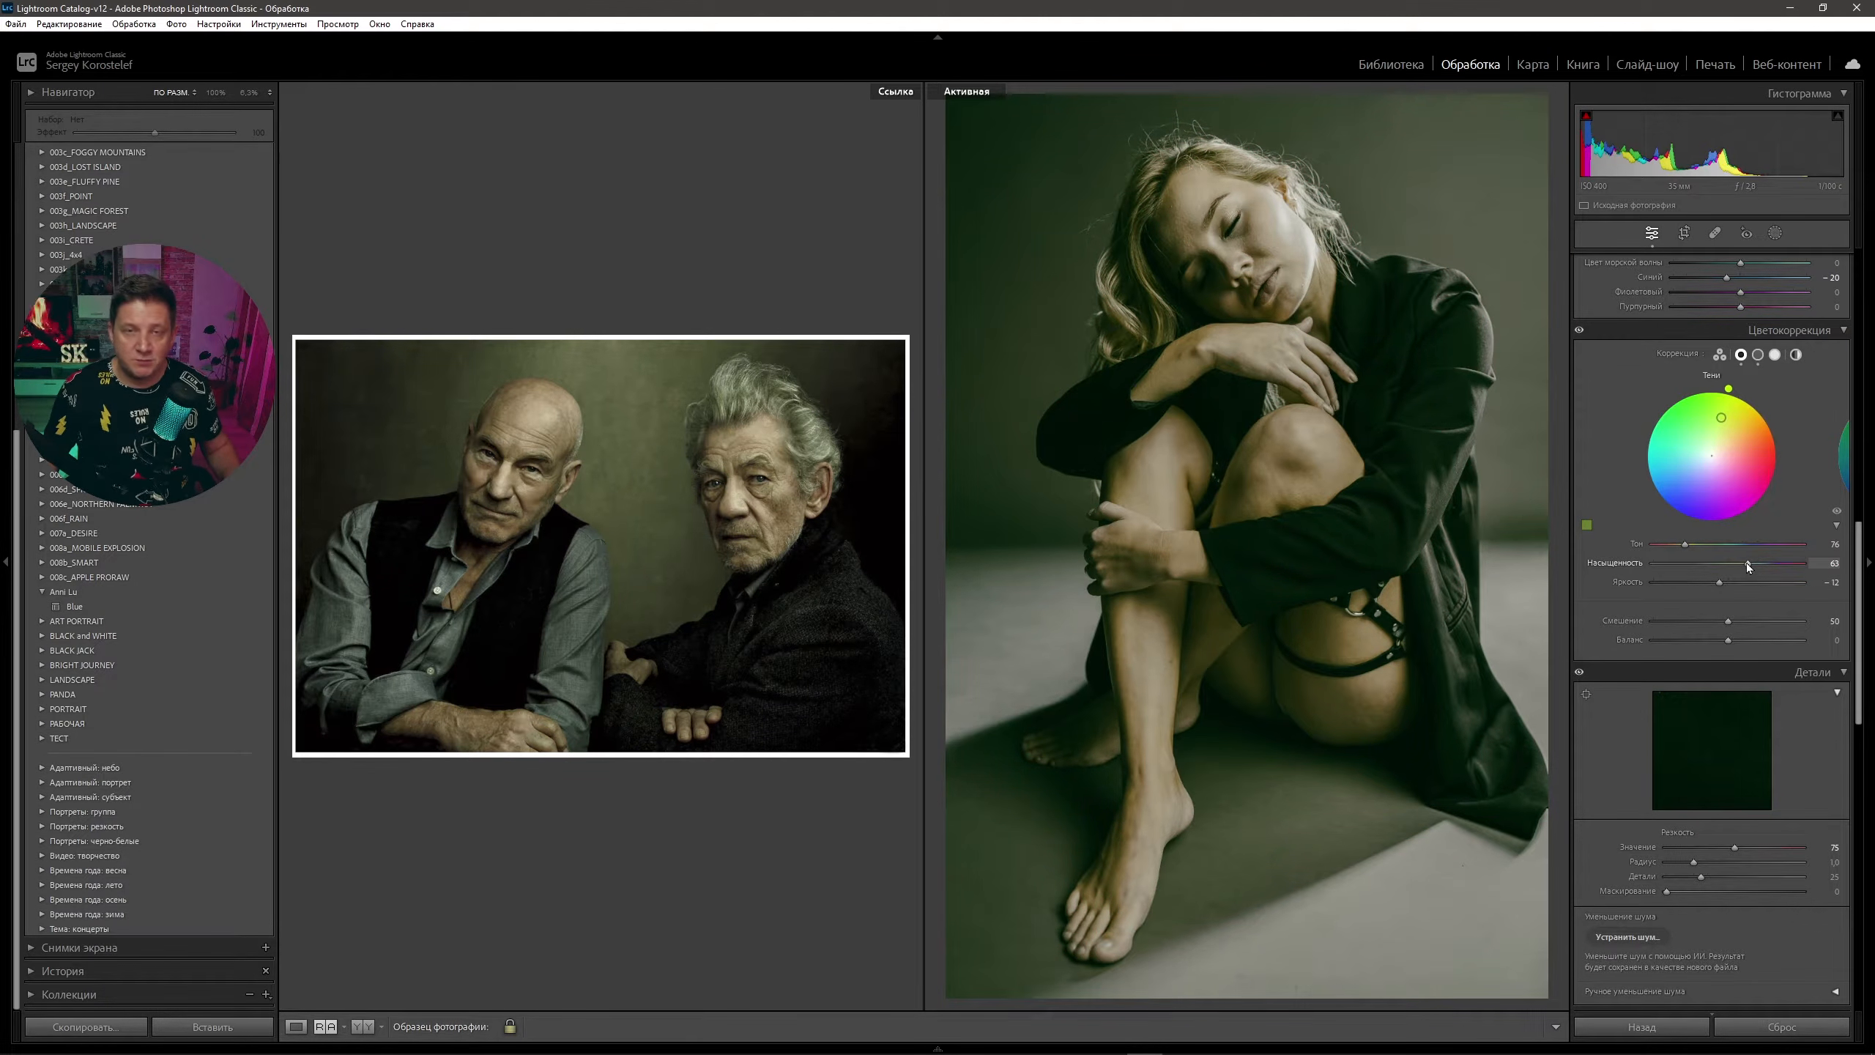
pyautogui.moveTo(1749, 564); pyautogui.dragTo(1734, 570)
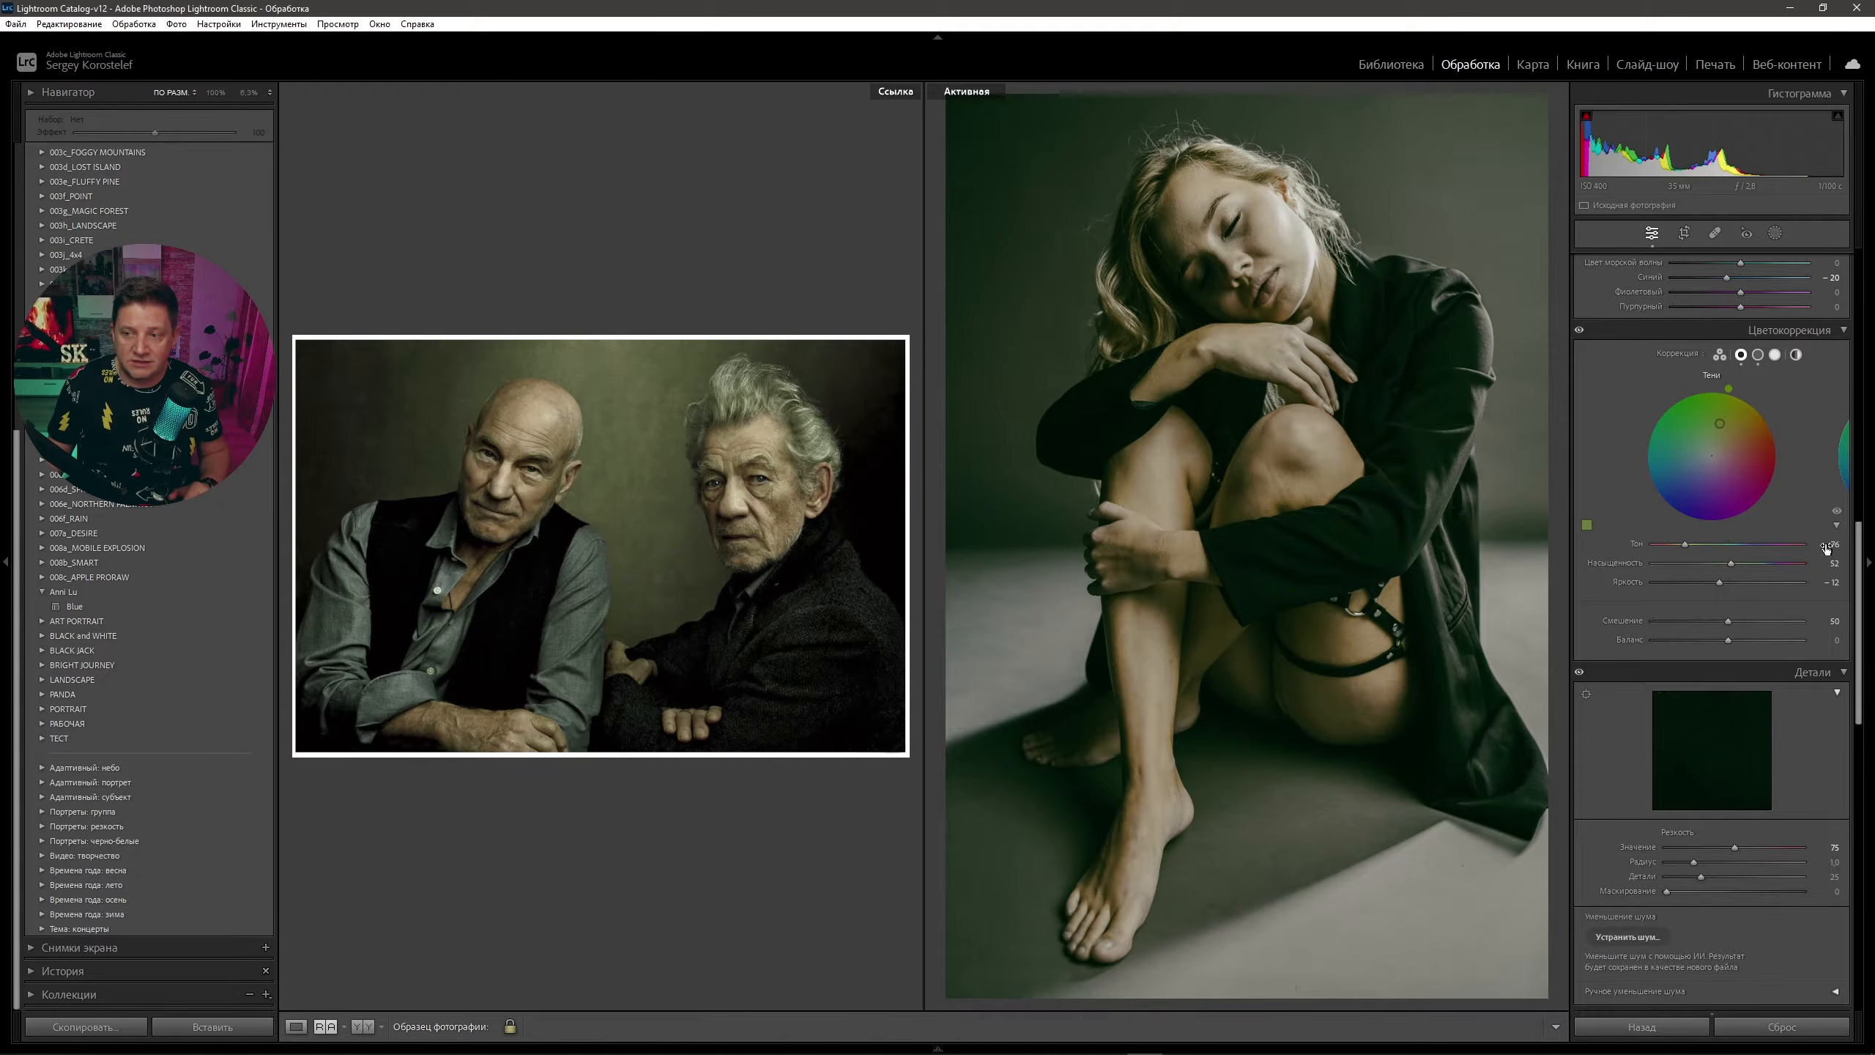
# - Set the red and orange HSL saturation to −28 and the post-crop vignette amount to −26
pyautogui.moveTo(1862, 550); pyautogui.dragTo(1869, 423)
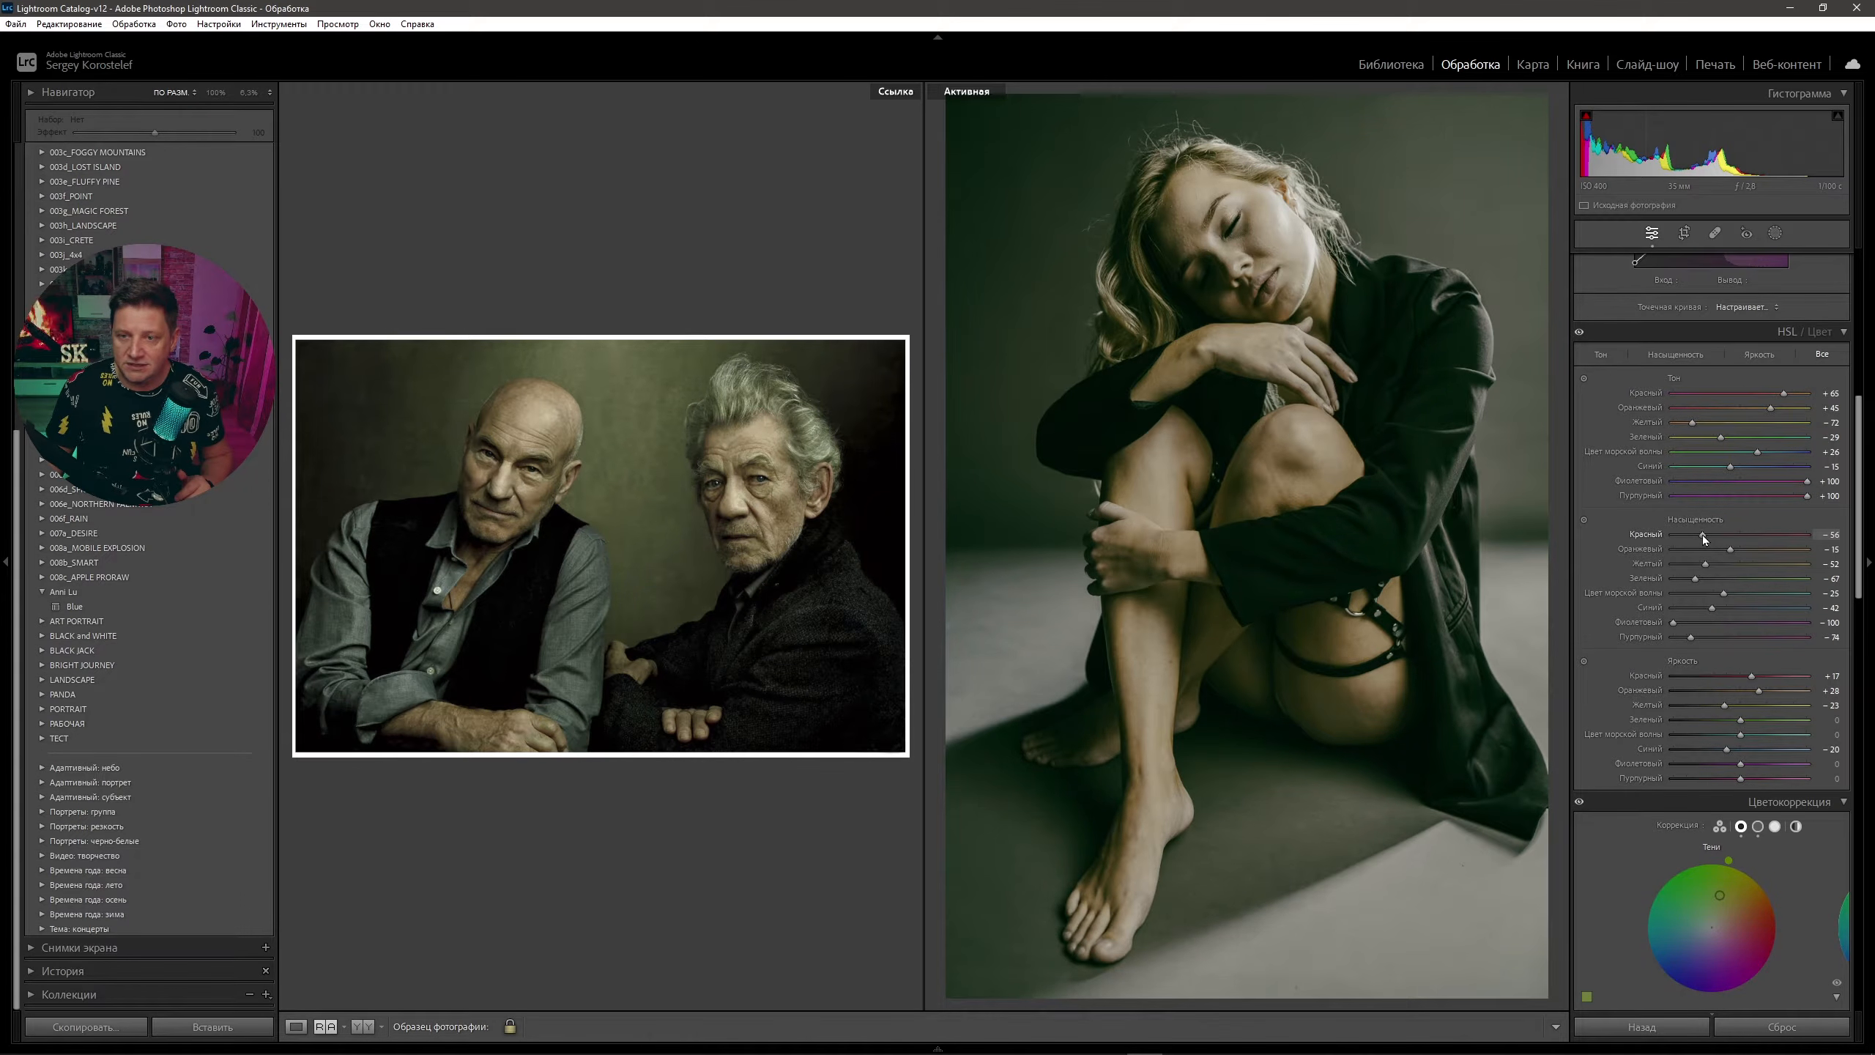
pyautogui.moveTo(1730, 550); pyautogui.dragTo(1722, 553)
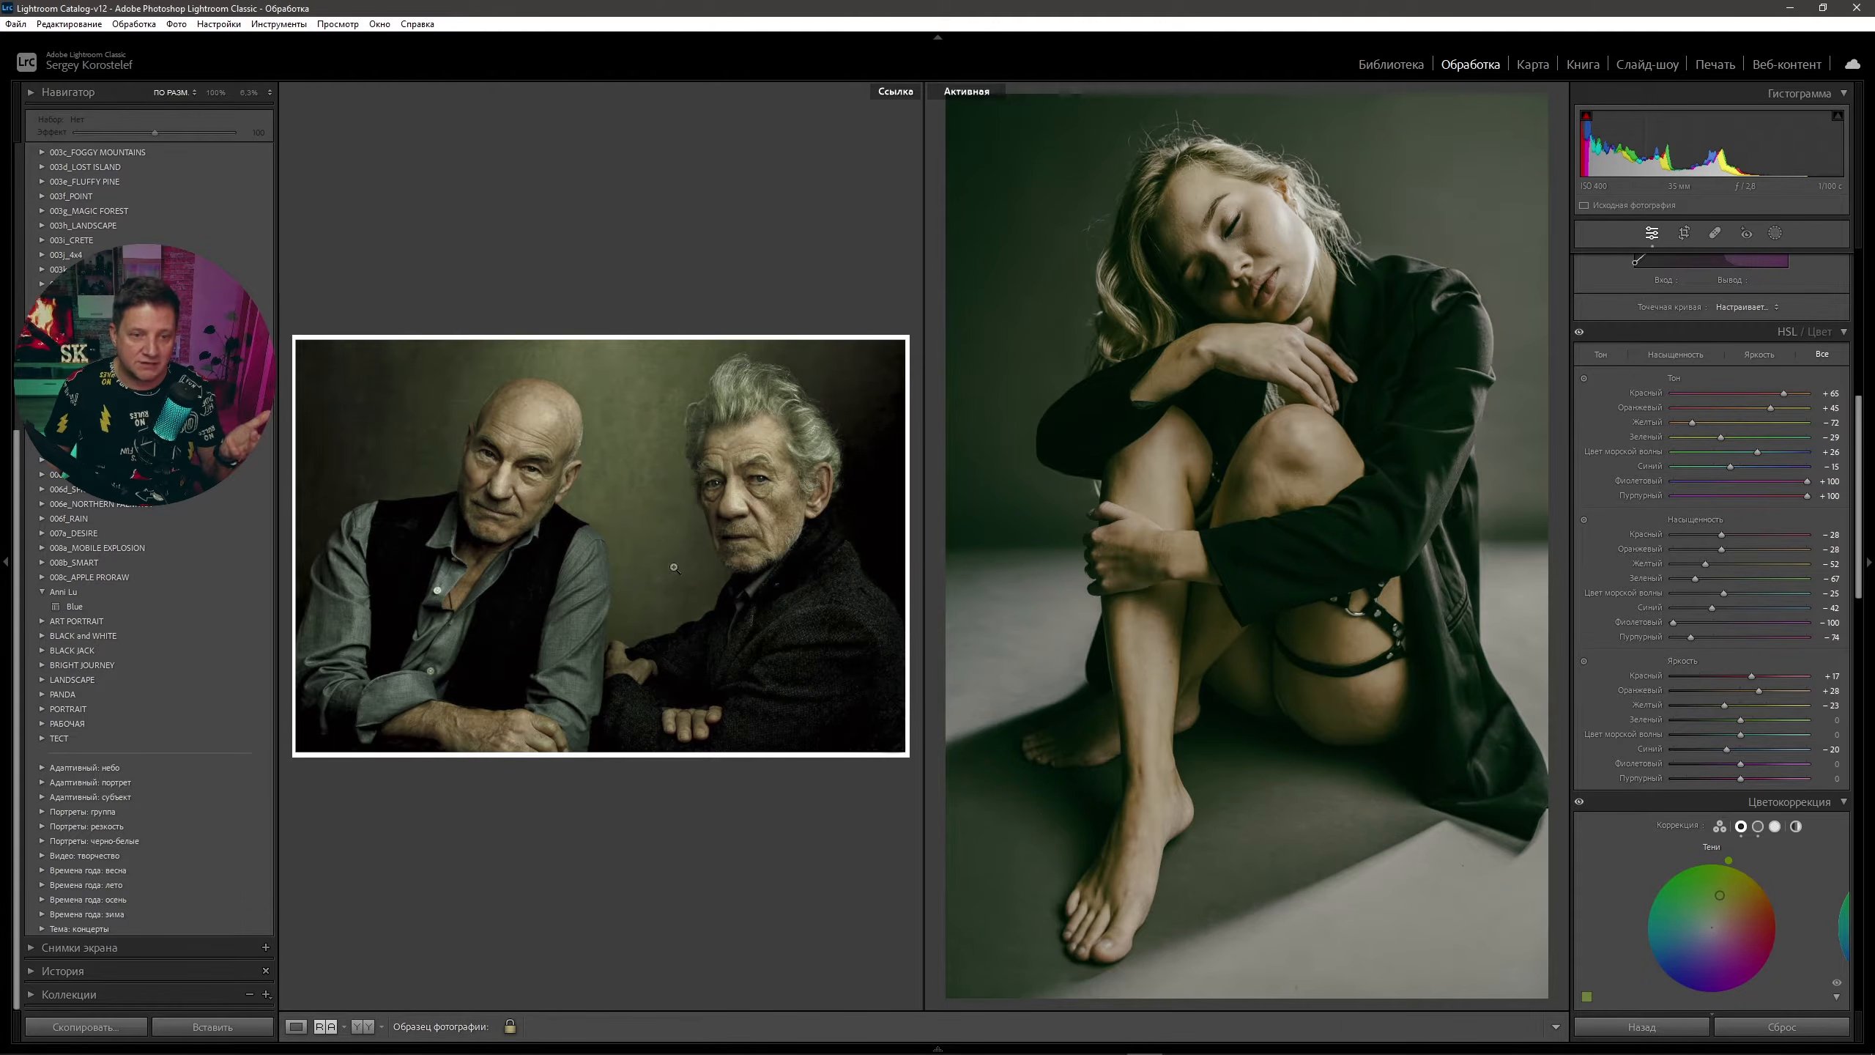
pyautogui.scroll(-2, 1862, 442)
pyautogui.moveTo(1861, 442); pyautogui.dragTo(1860, 816)
pyautogui.moveTo(1728, 690); pyautogui.dragTo(1718, 691)
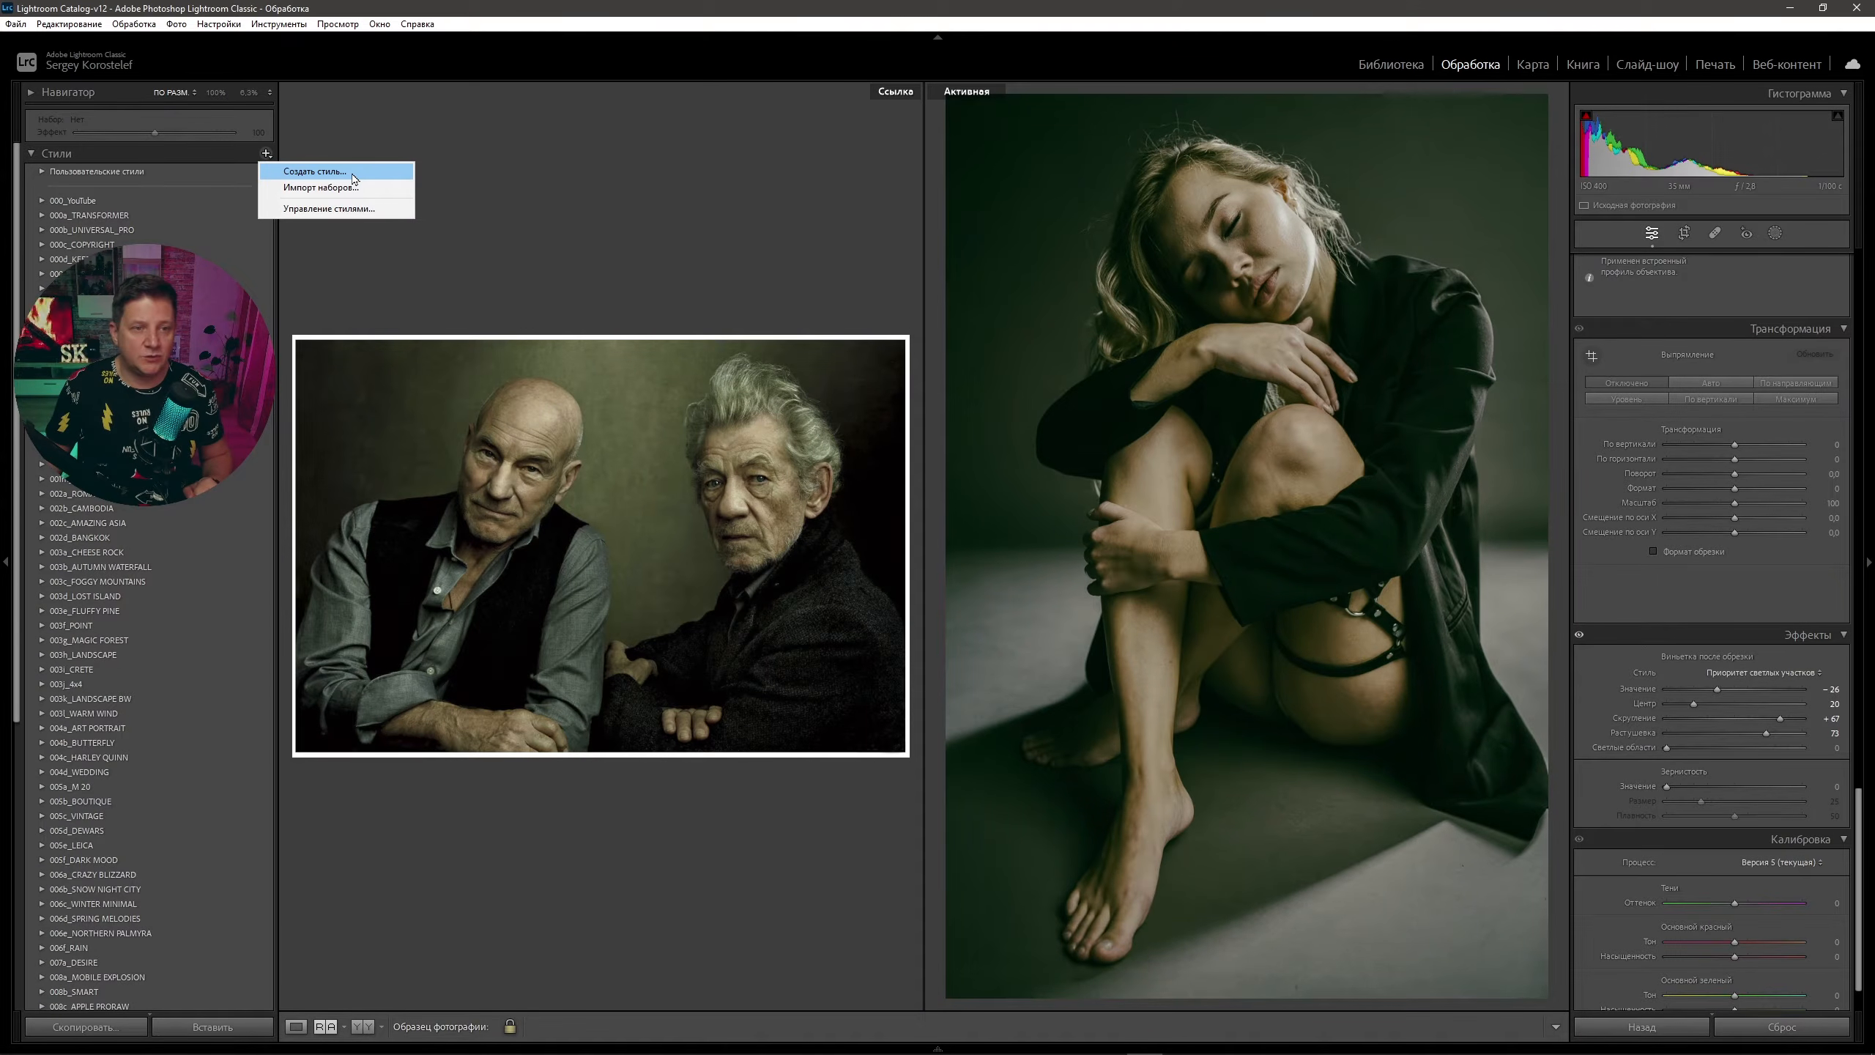
# - Save the current develop settings as a new preset named Green
pyautogui.click(352, 175)
pyautogui.write('Green')
pyautogui.click(1170, 825)
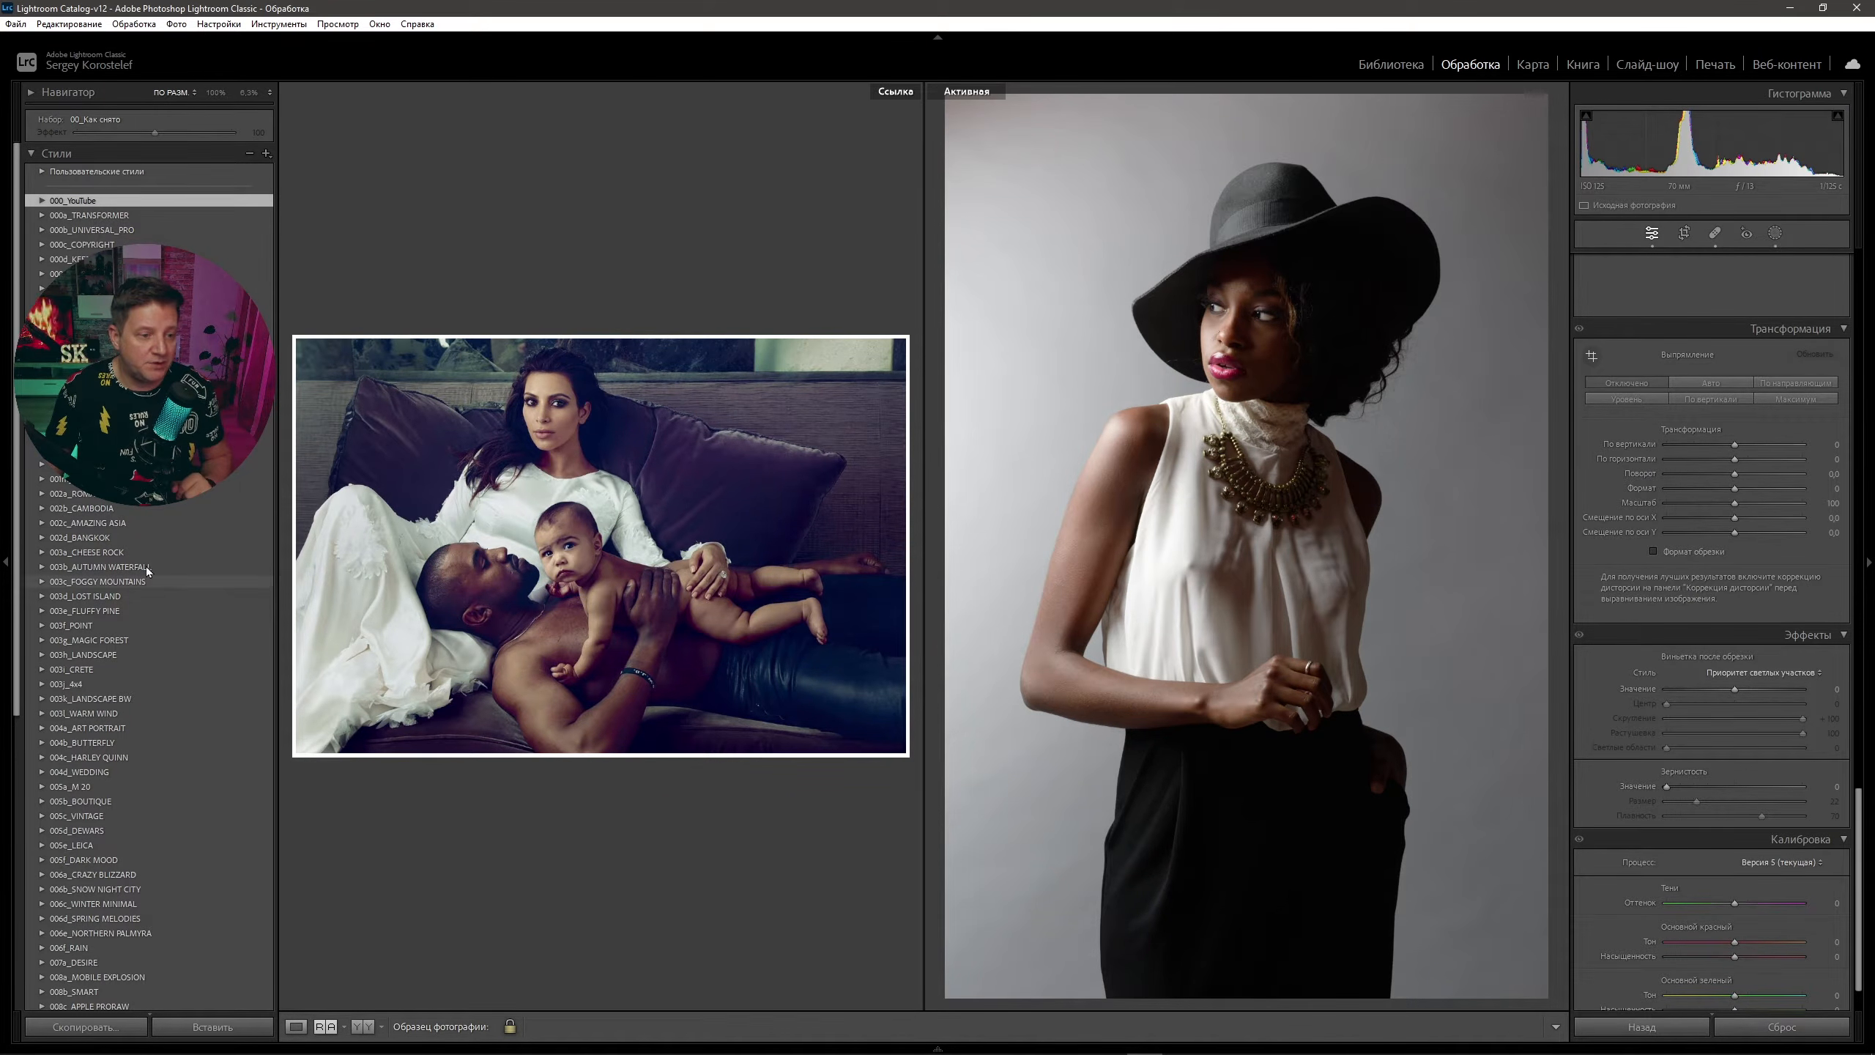
# - Apply the Blue preset to the portrait of the woman in the hat and set its exposure to +0.54
pyautogui.scroll(-3, 119, 777)
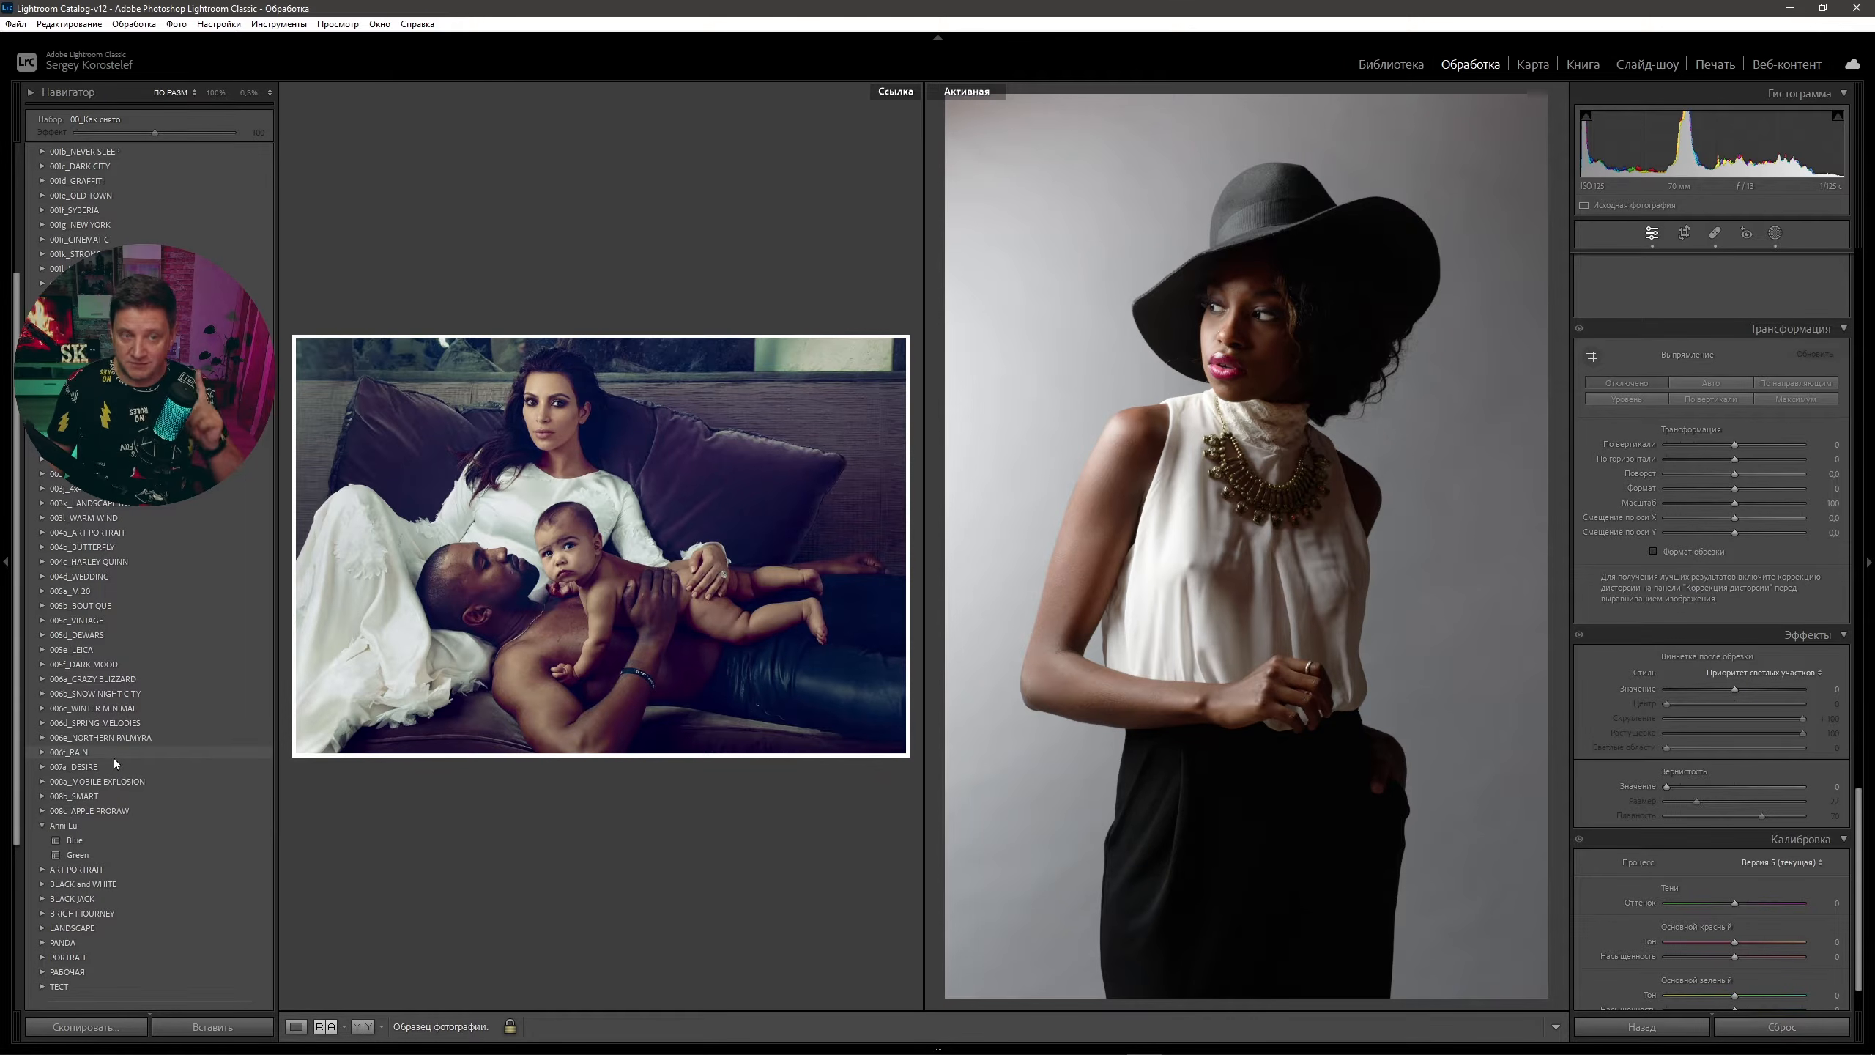
pyautogui.click(74, 840)
pyautogui.scroll(5, 1720, 429)
pyautogui.scroll(10, 1722, 421)
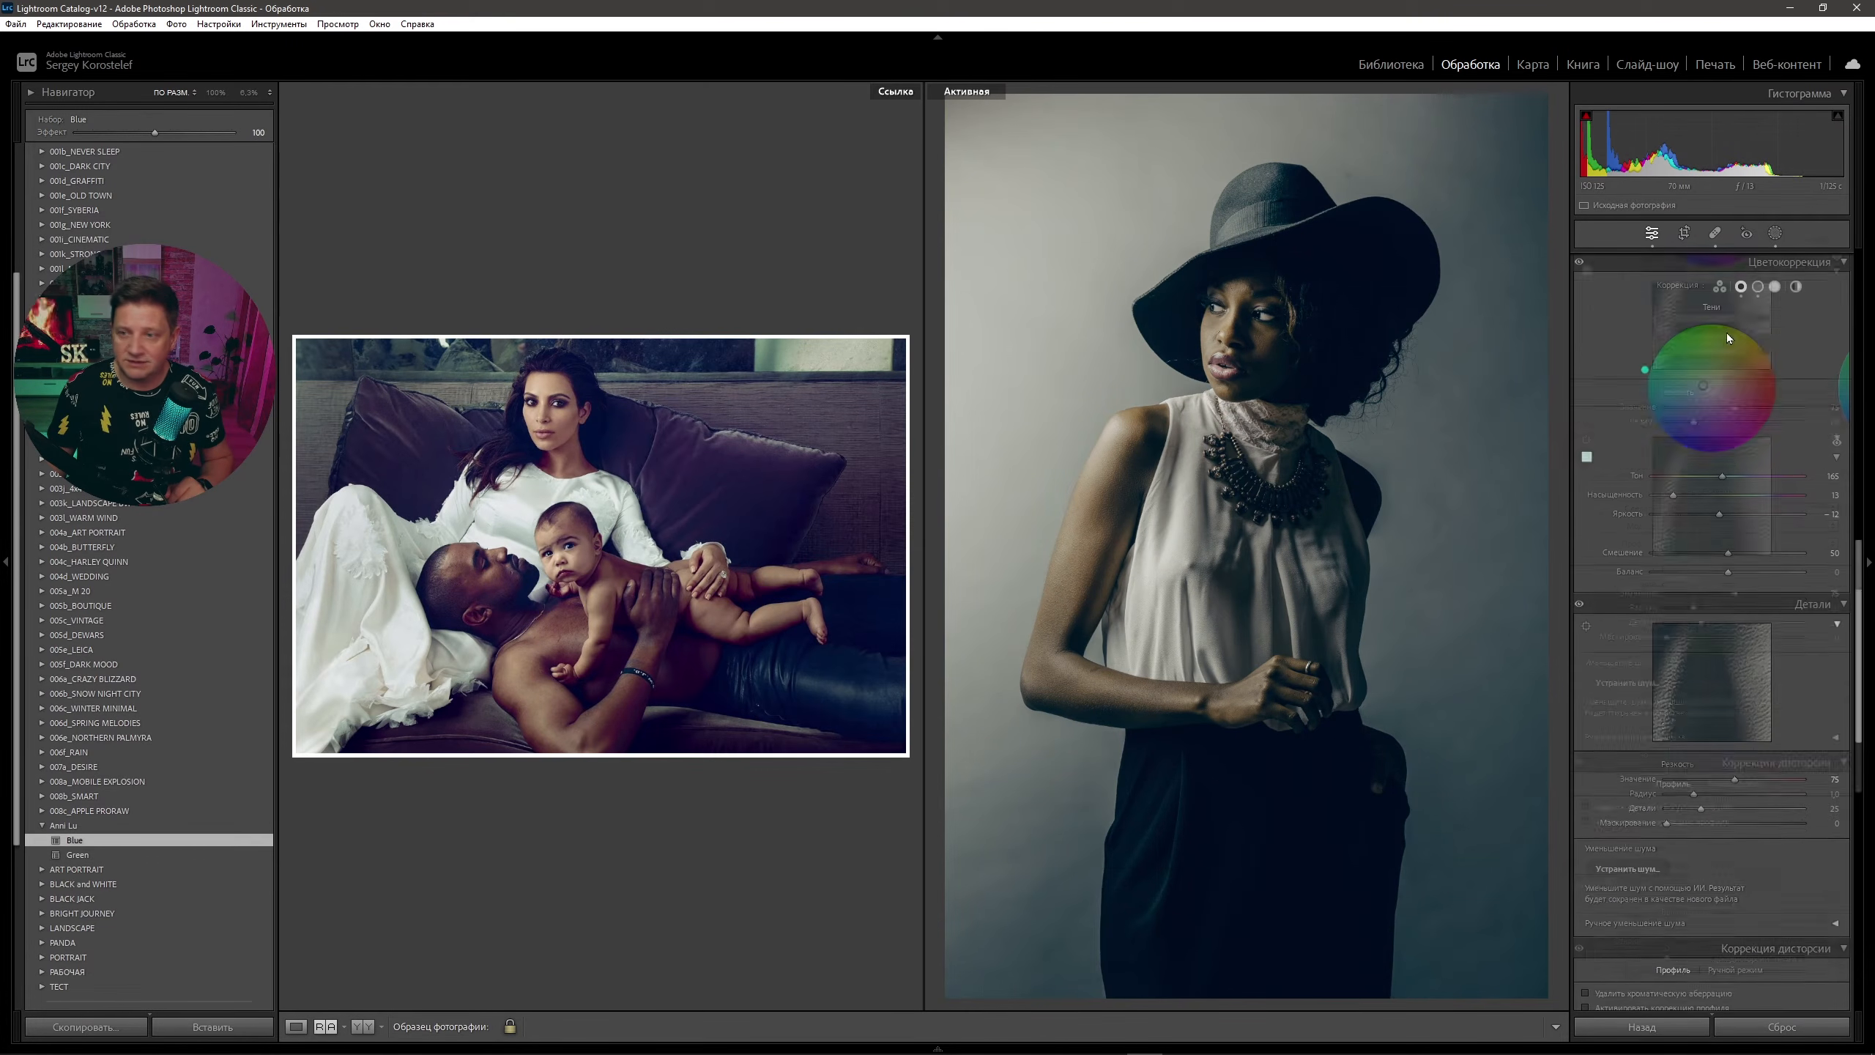
pyautogui.moveTo(1740, 413); pyautogui.dragTo(1742, 414)
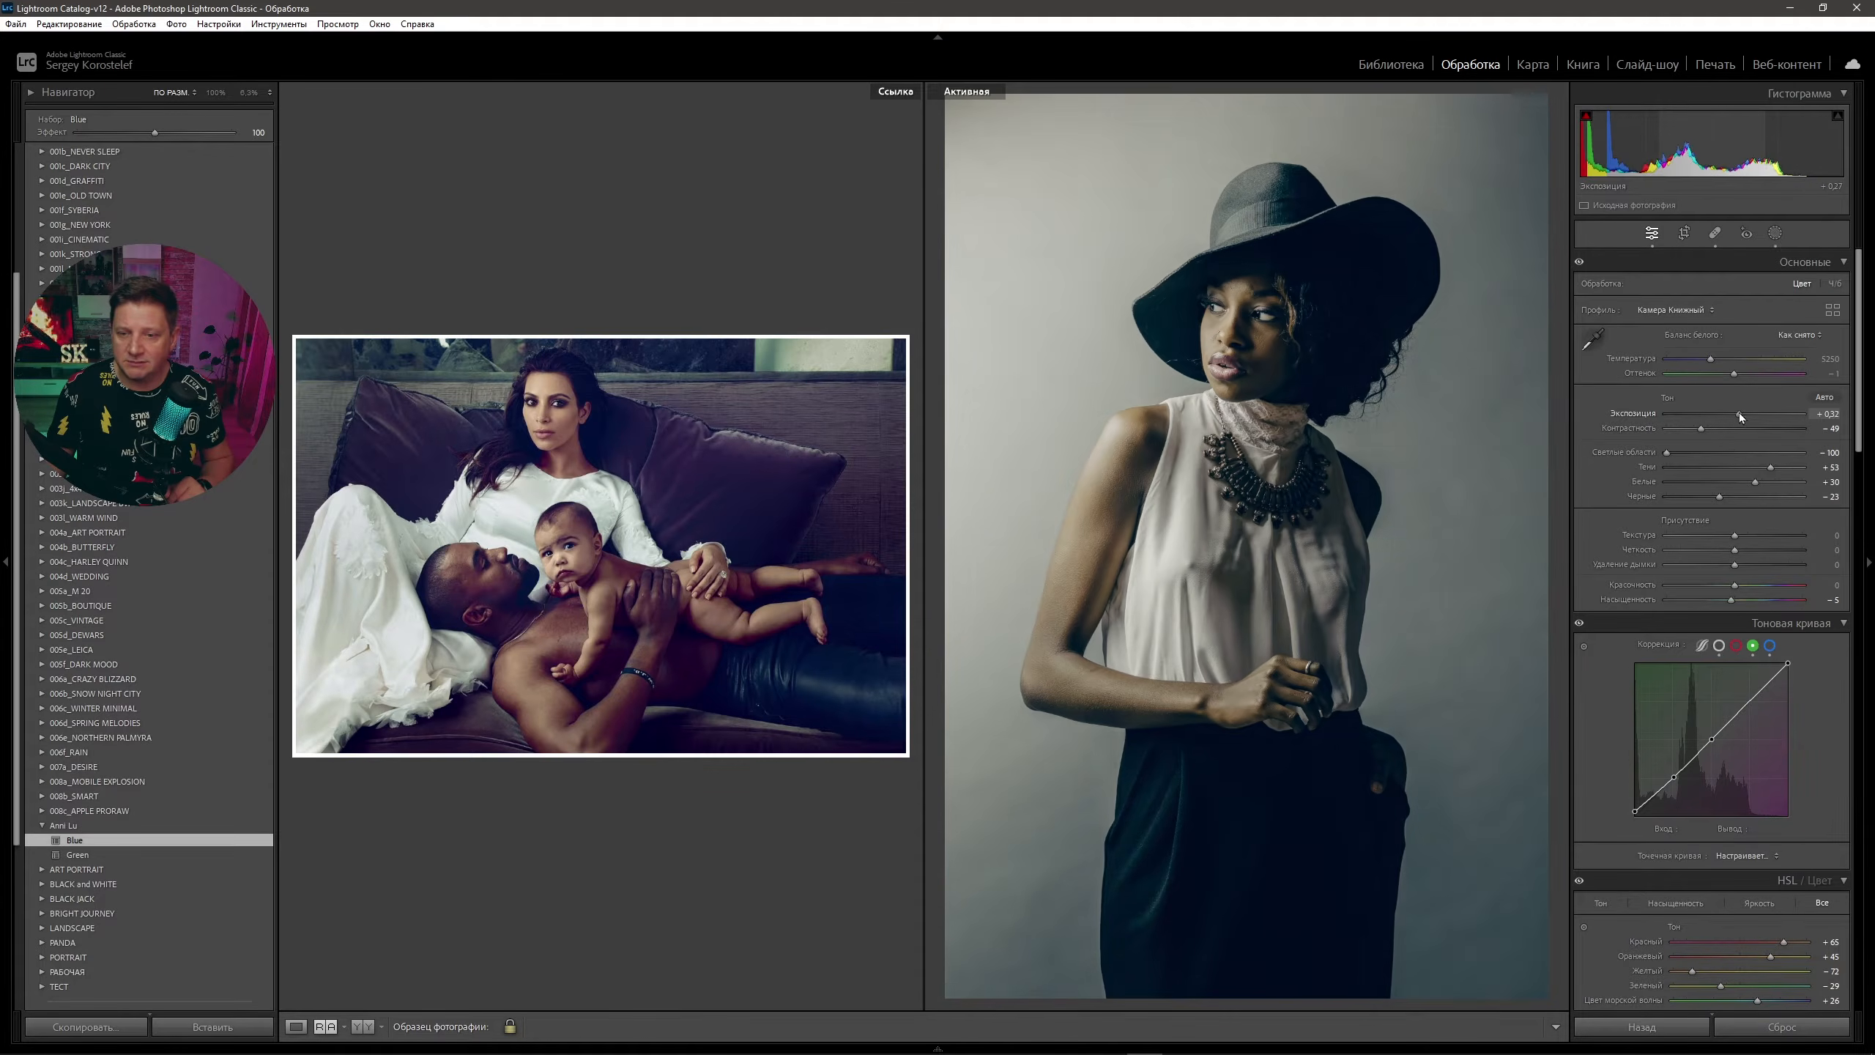
# - Collapse the histogram and set the white balance to temperature 5495 and tint +55
pyautogui.hotkey('ctrl', '0')
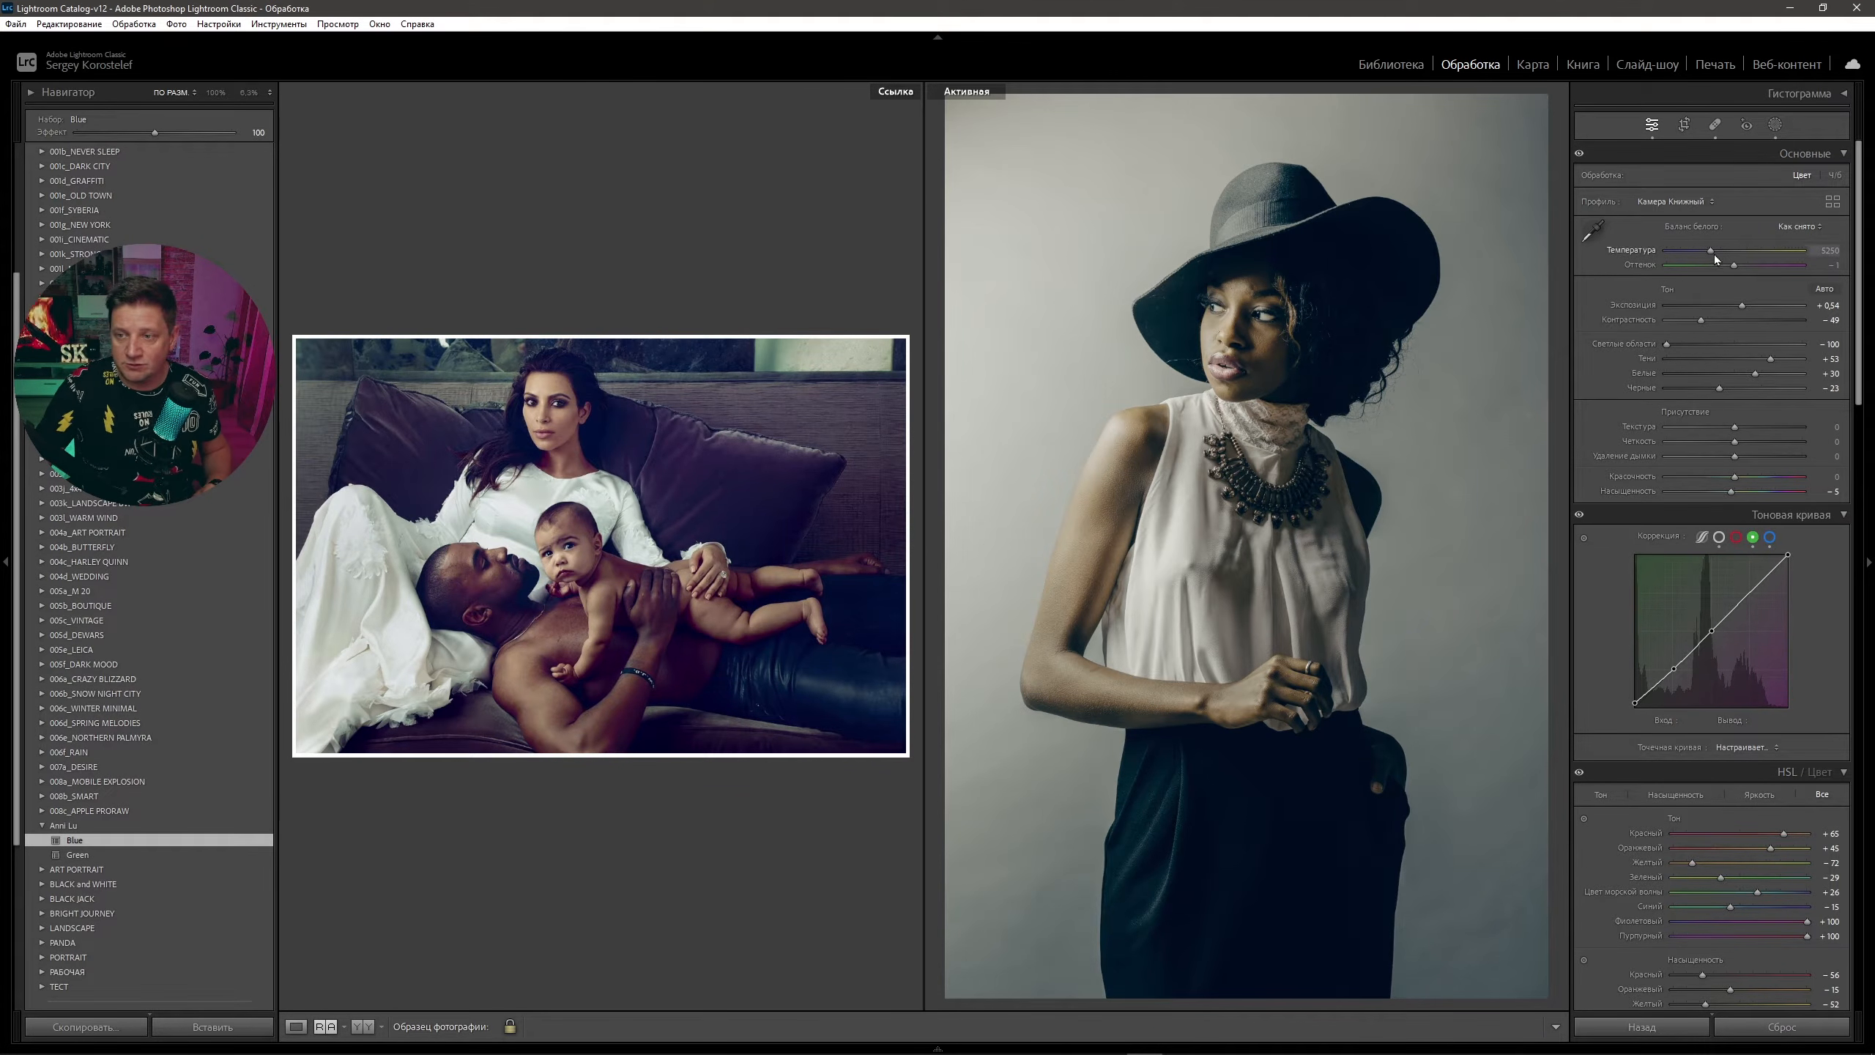
pyautogui.moveTo(1710, 252); pyautogui.dragTo(1713, 252)
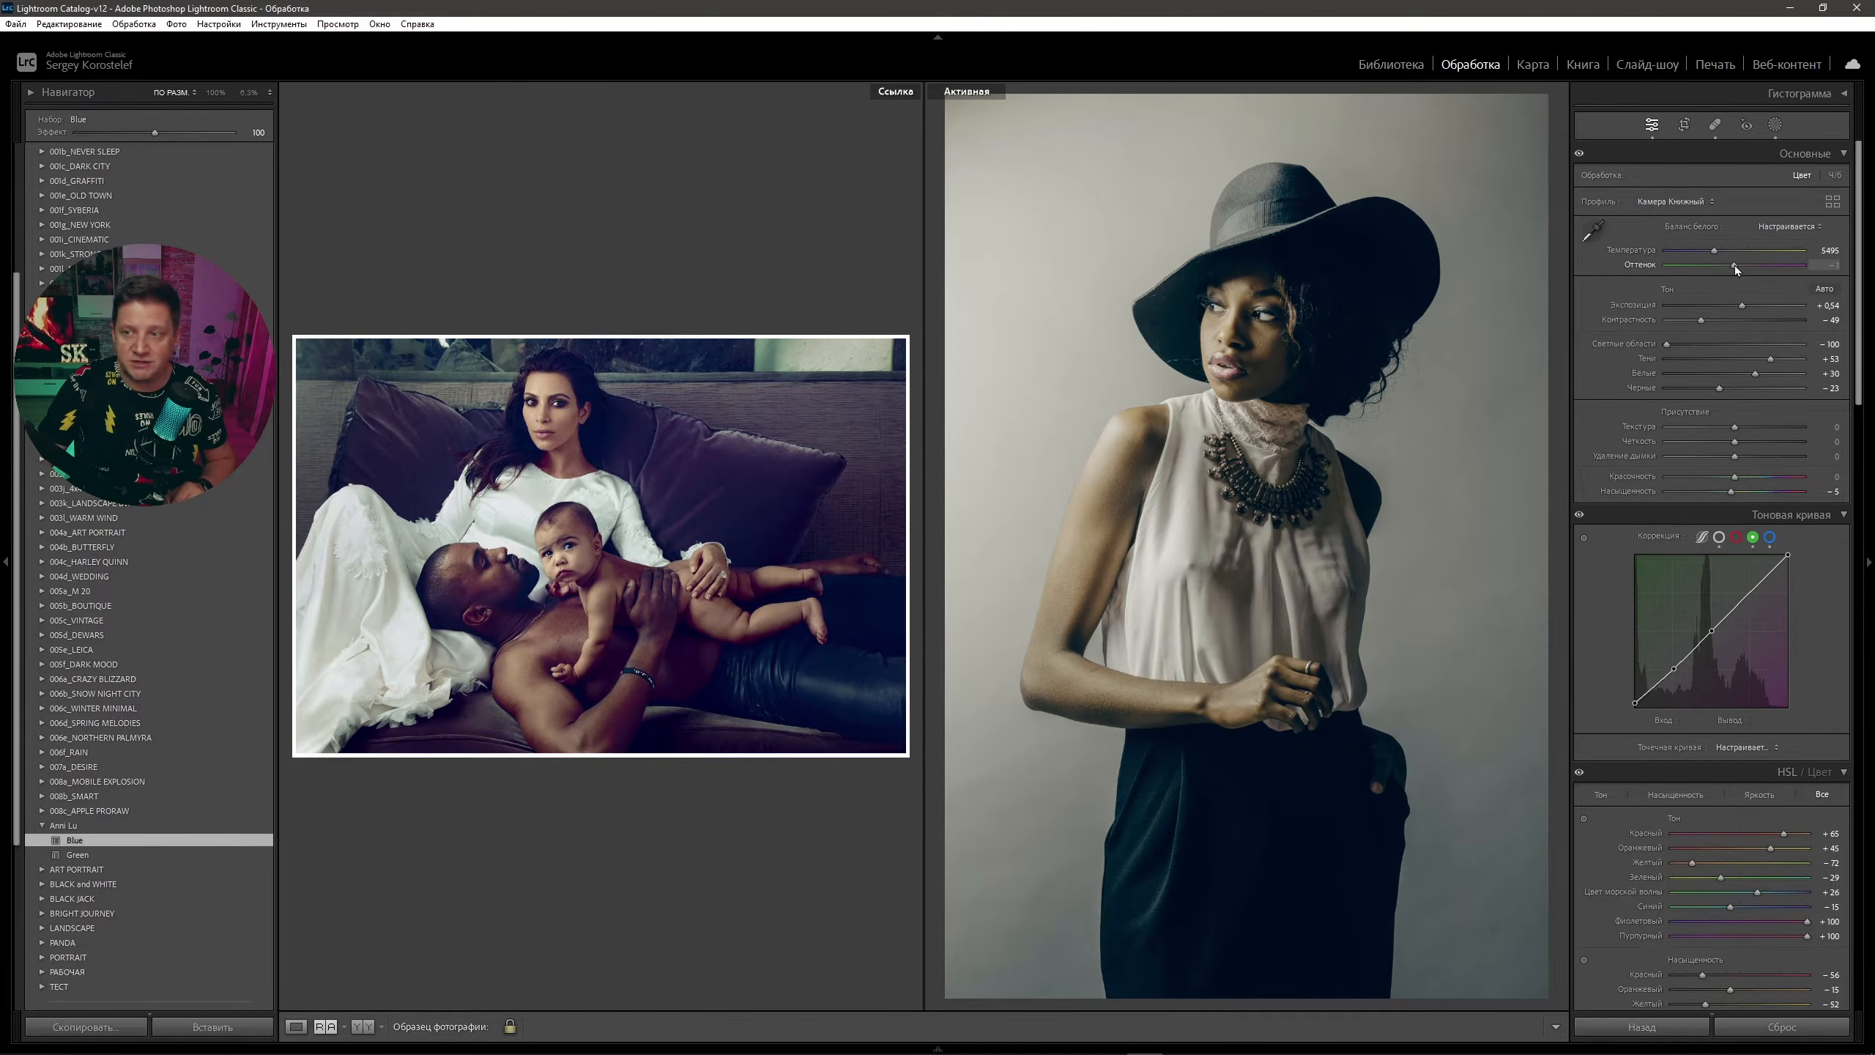
pyautogui.moveTo(1735, 265); pyautogui.dragTo(1768, 268)
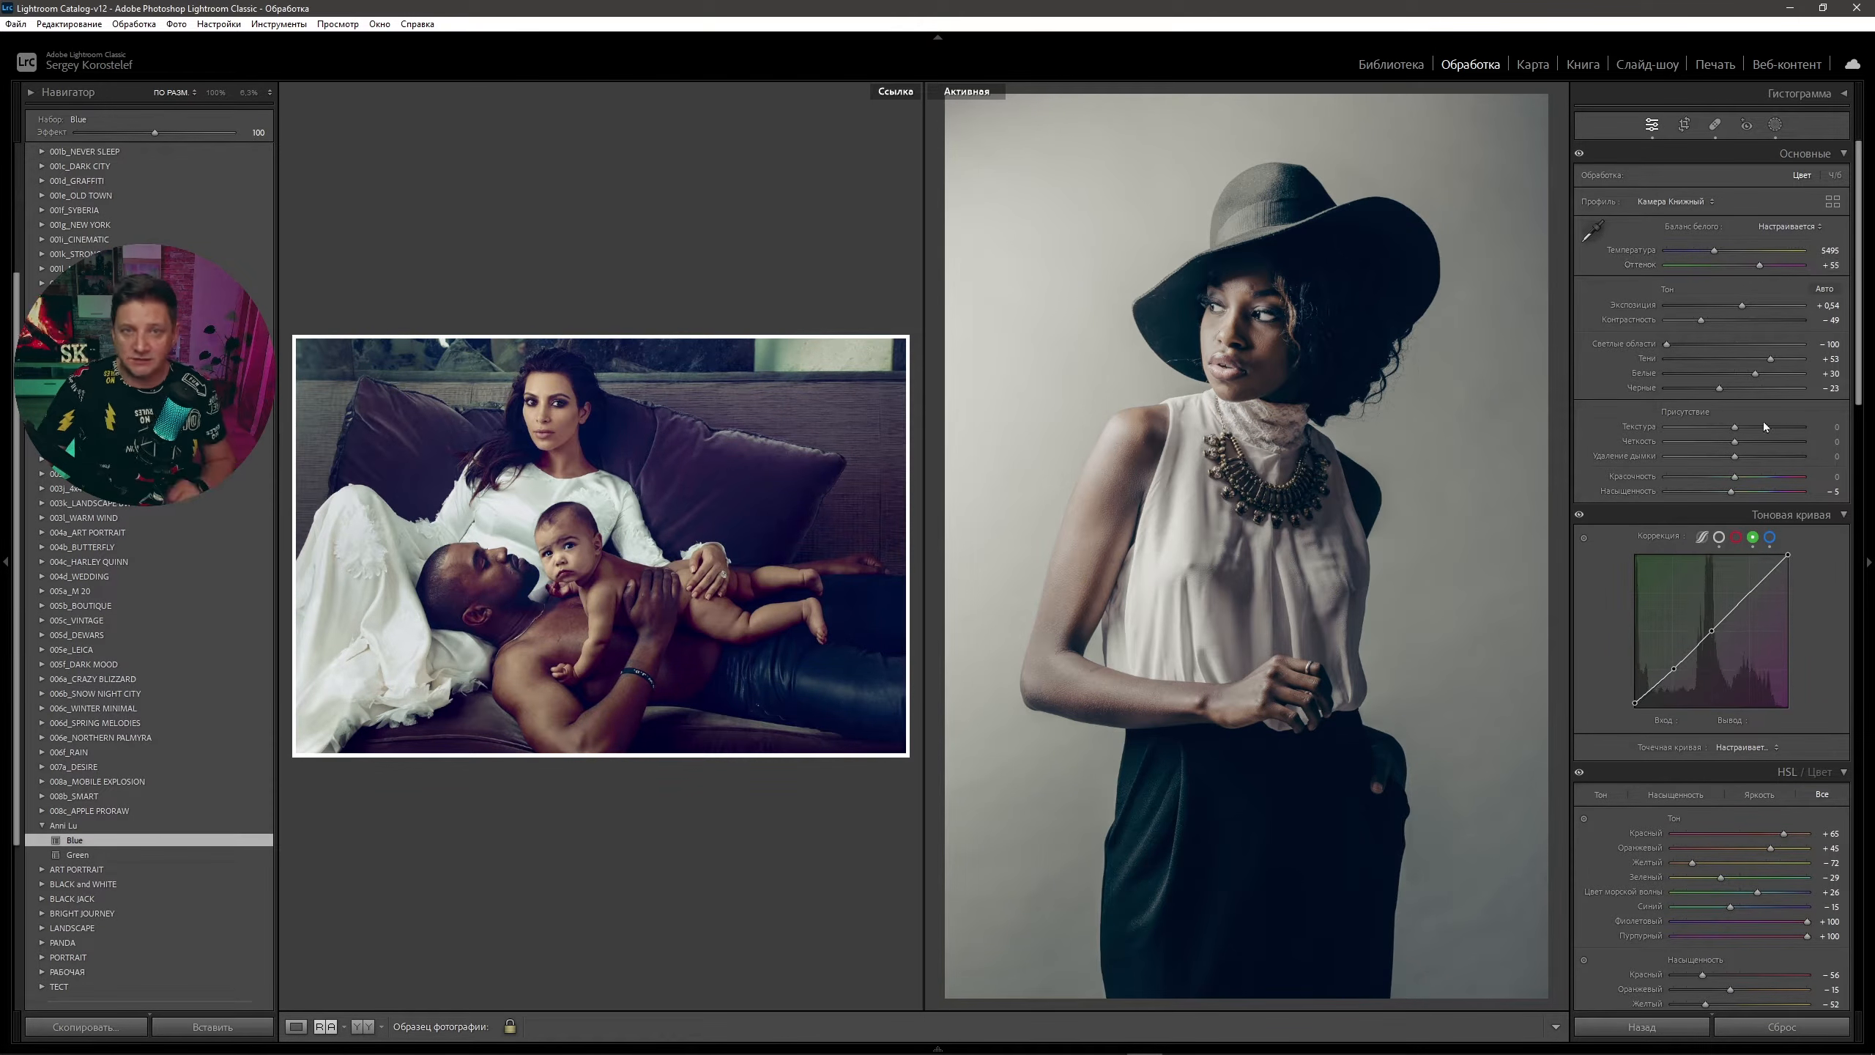
# - Brighten the dark areas by setting Shadows to +75 and Blacks to +73
pyautogui.moveTo(1770, 361); pyautogui.dragTo(1786, 364)
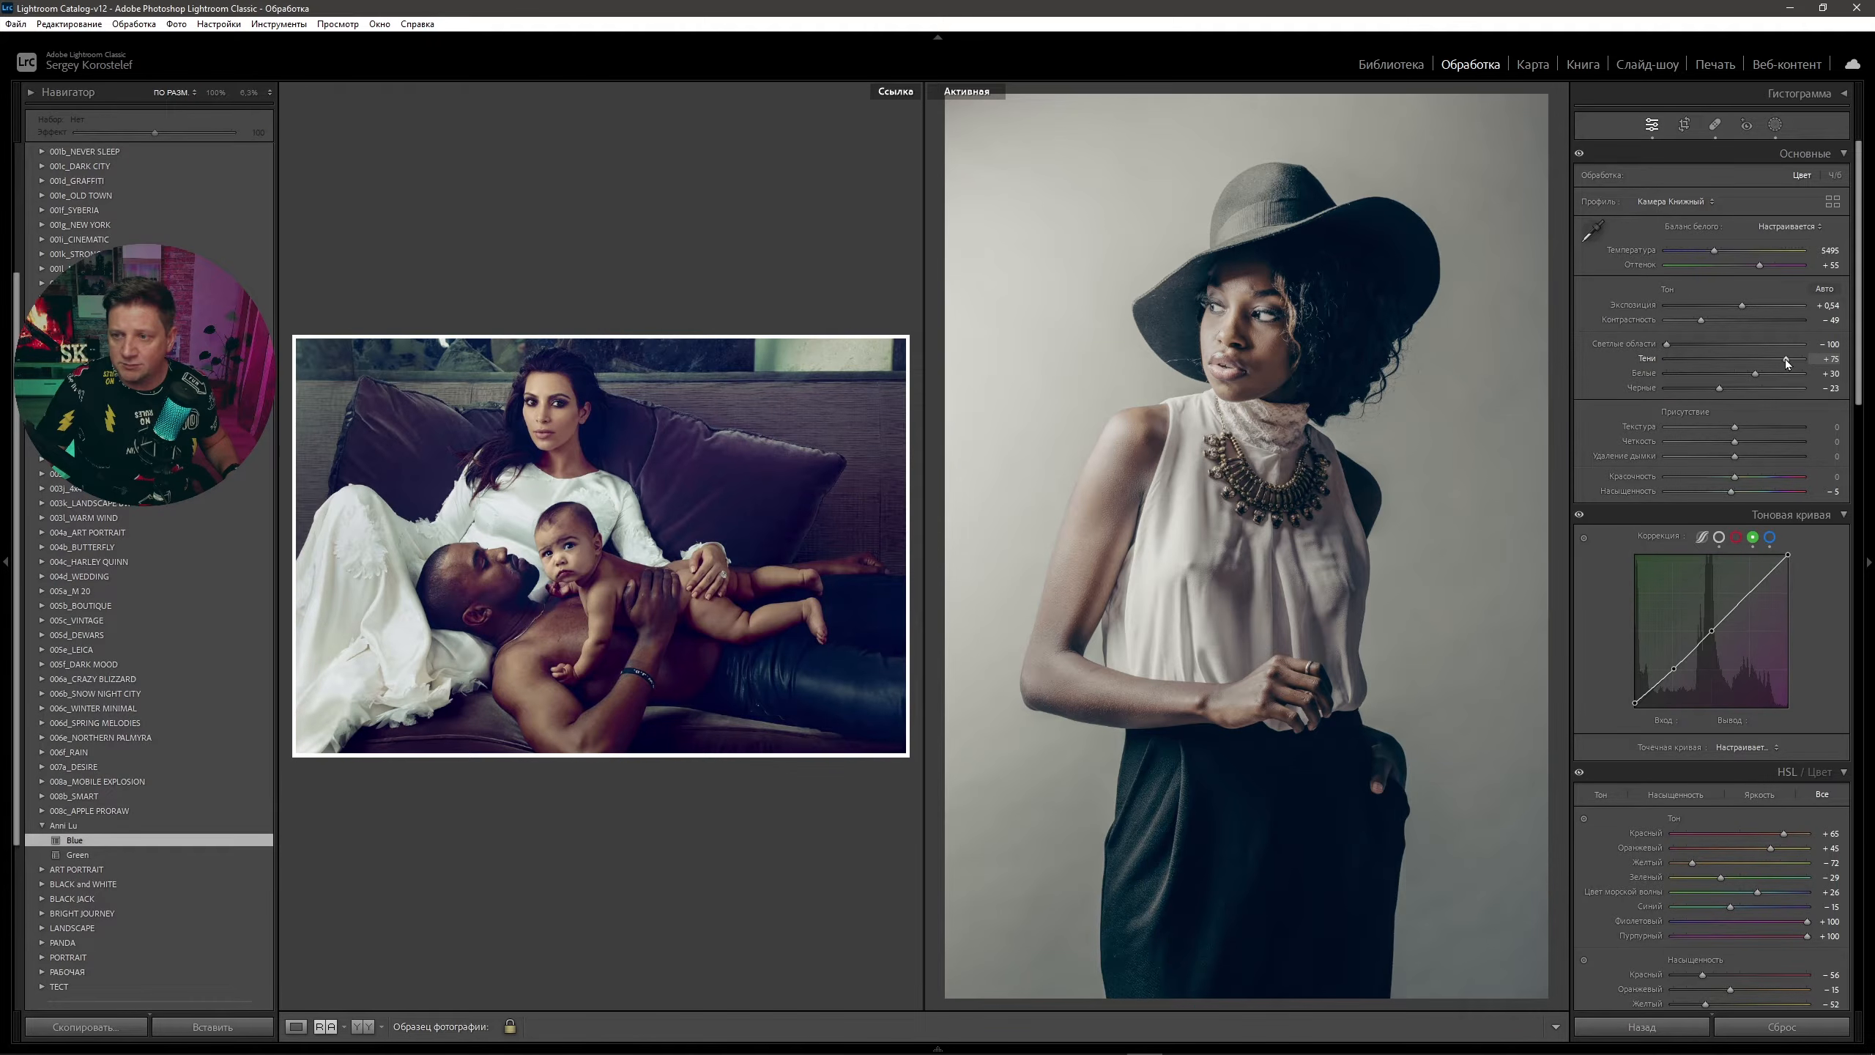
pyautogui.moveTo(1732, 389); pyautogui.dragTo(1749, 386)
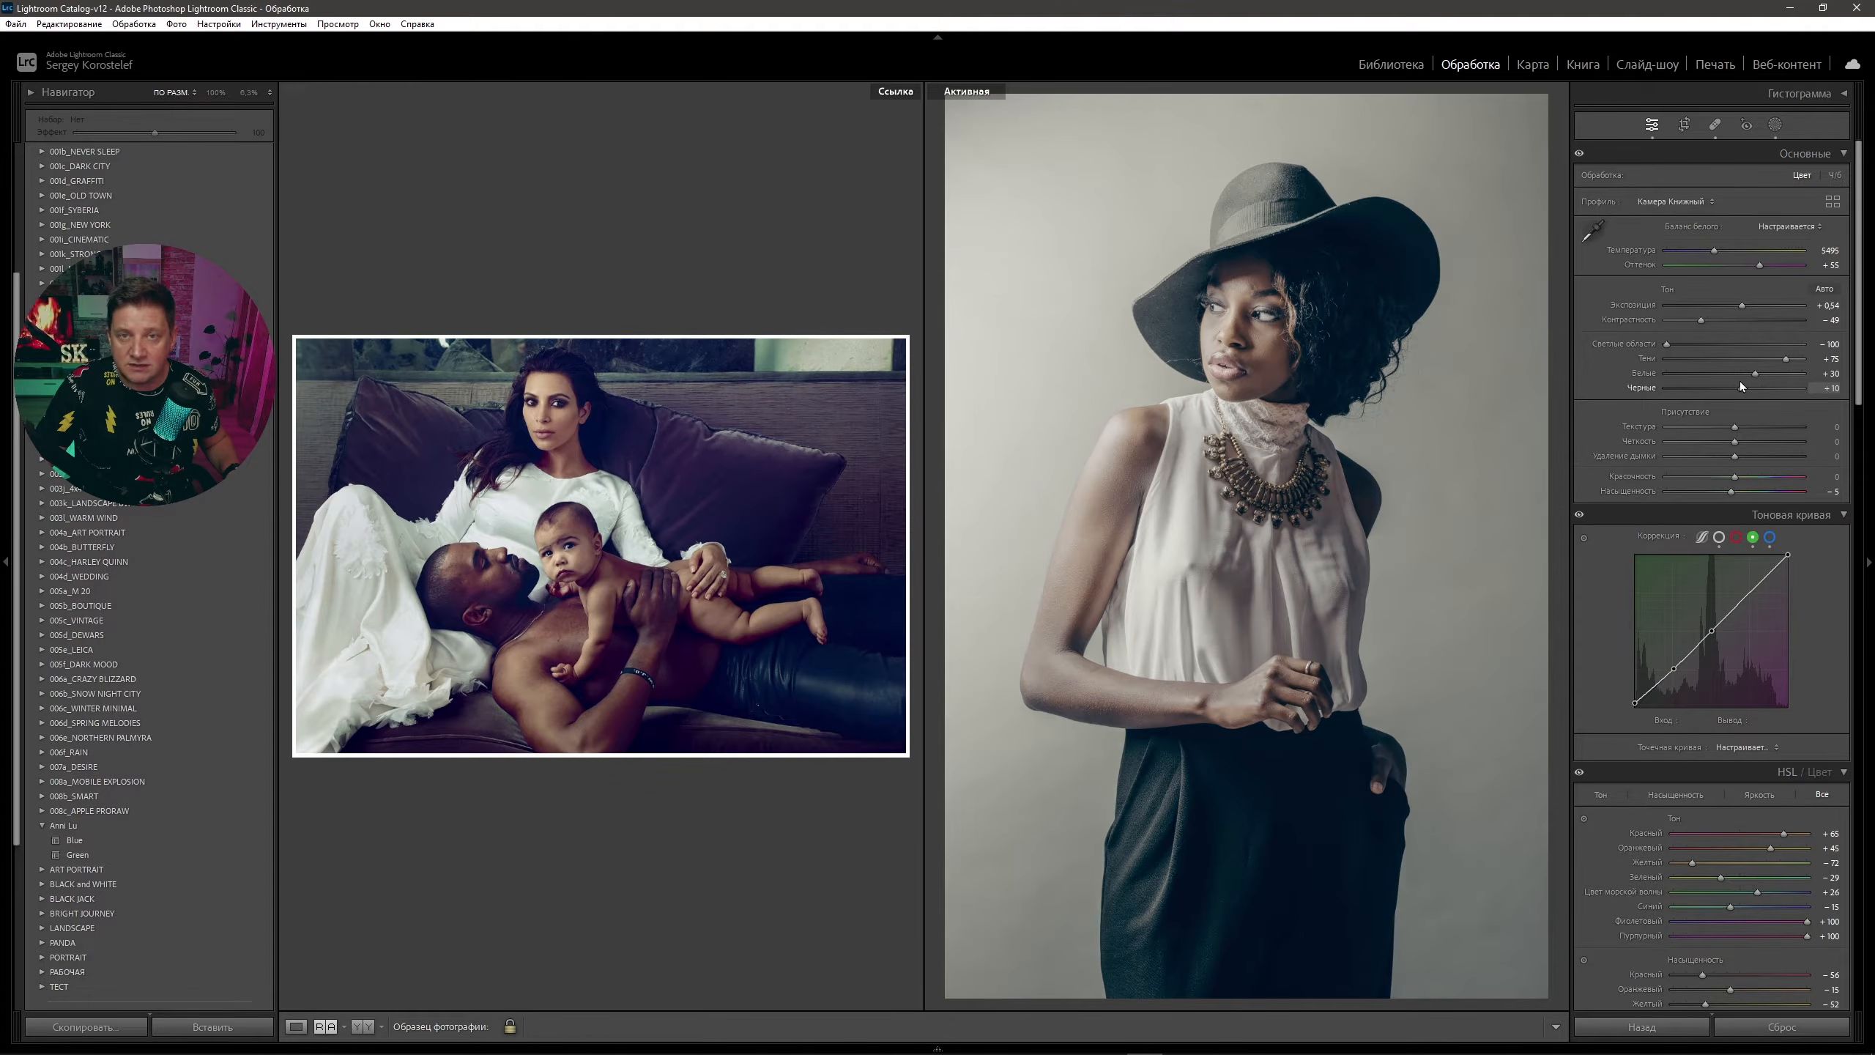
pyautogui.moveTo(1741, 380); pyautogui.dragTo(1785, 389)
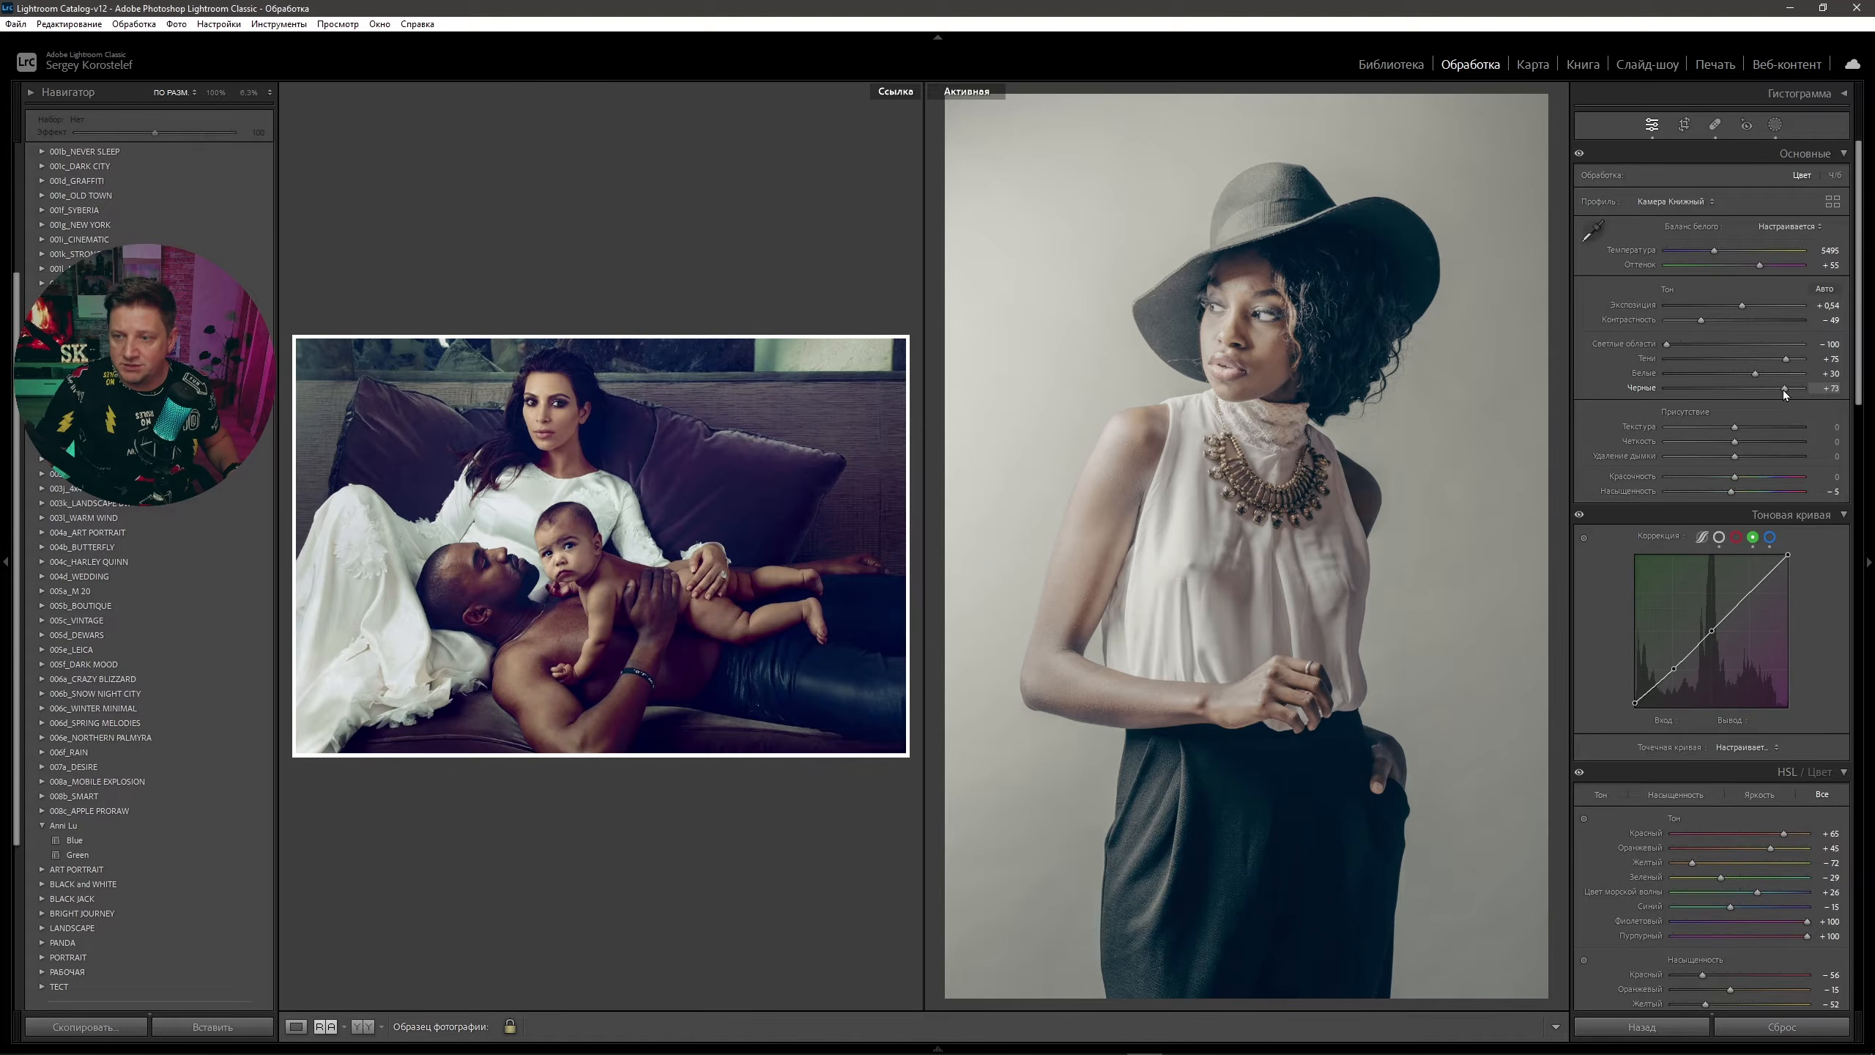
# - Set the lower point of the RGB tone curve to input 53 and output 33
pyautogui.click(1719, 537)
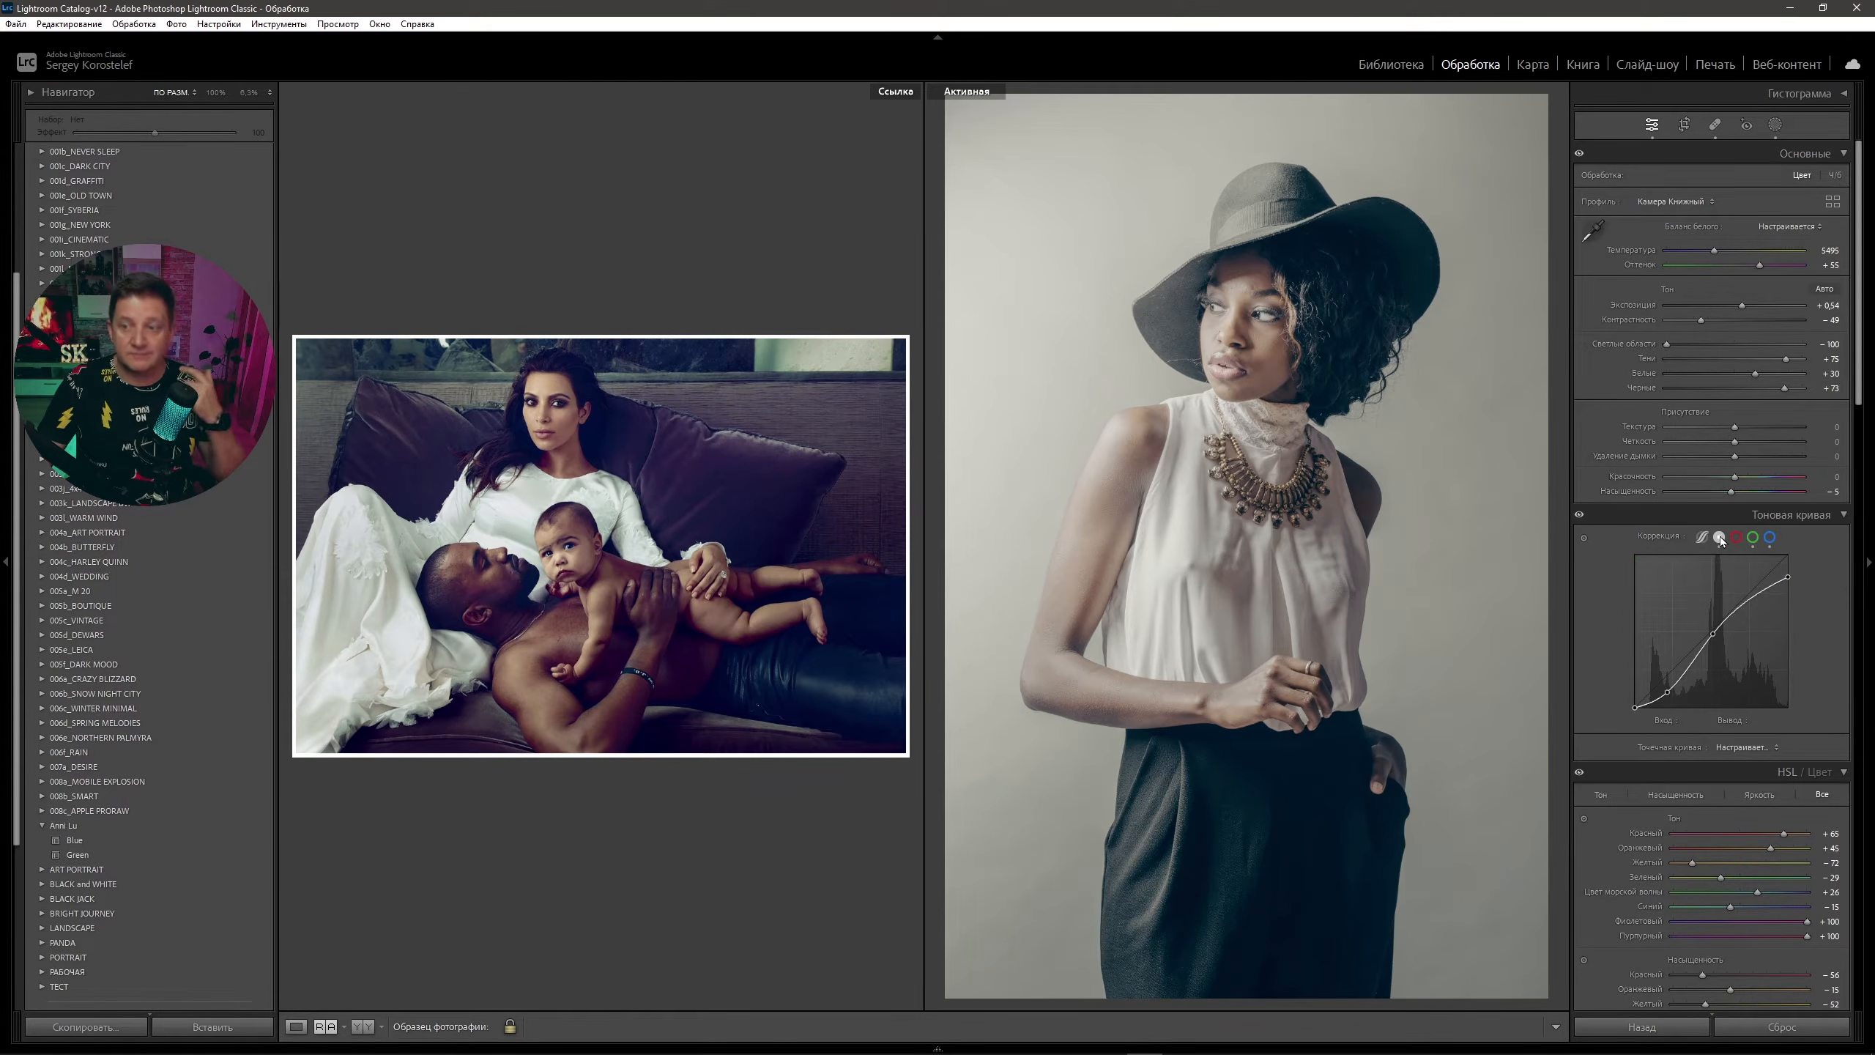
pyautogui.click(1667, 693)
pyautogui.click(1693, 721)
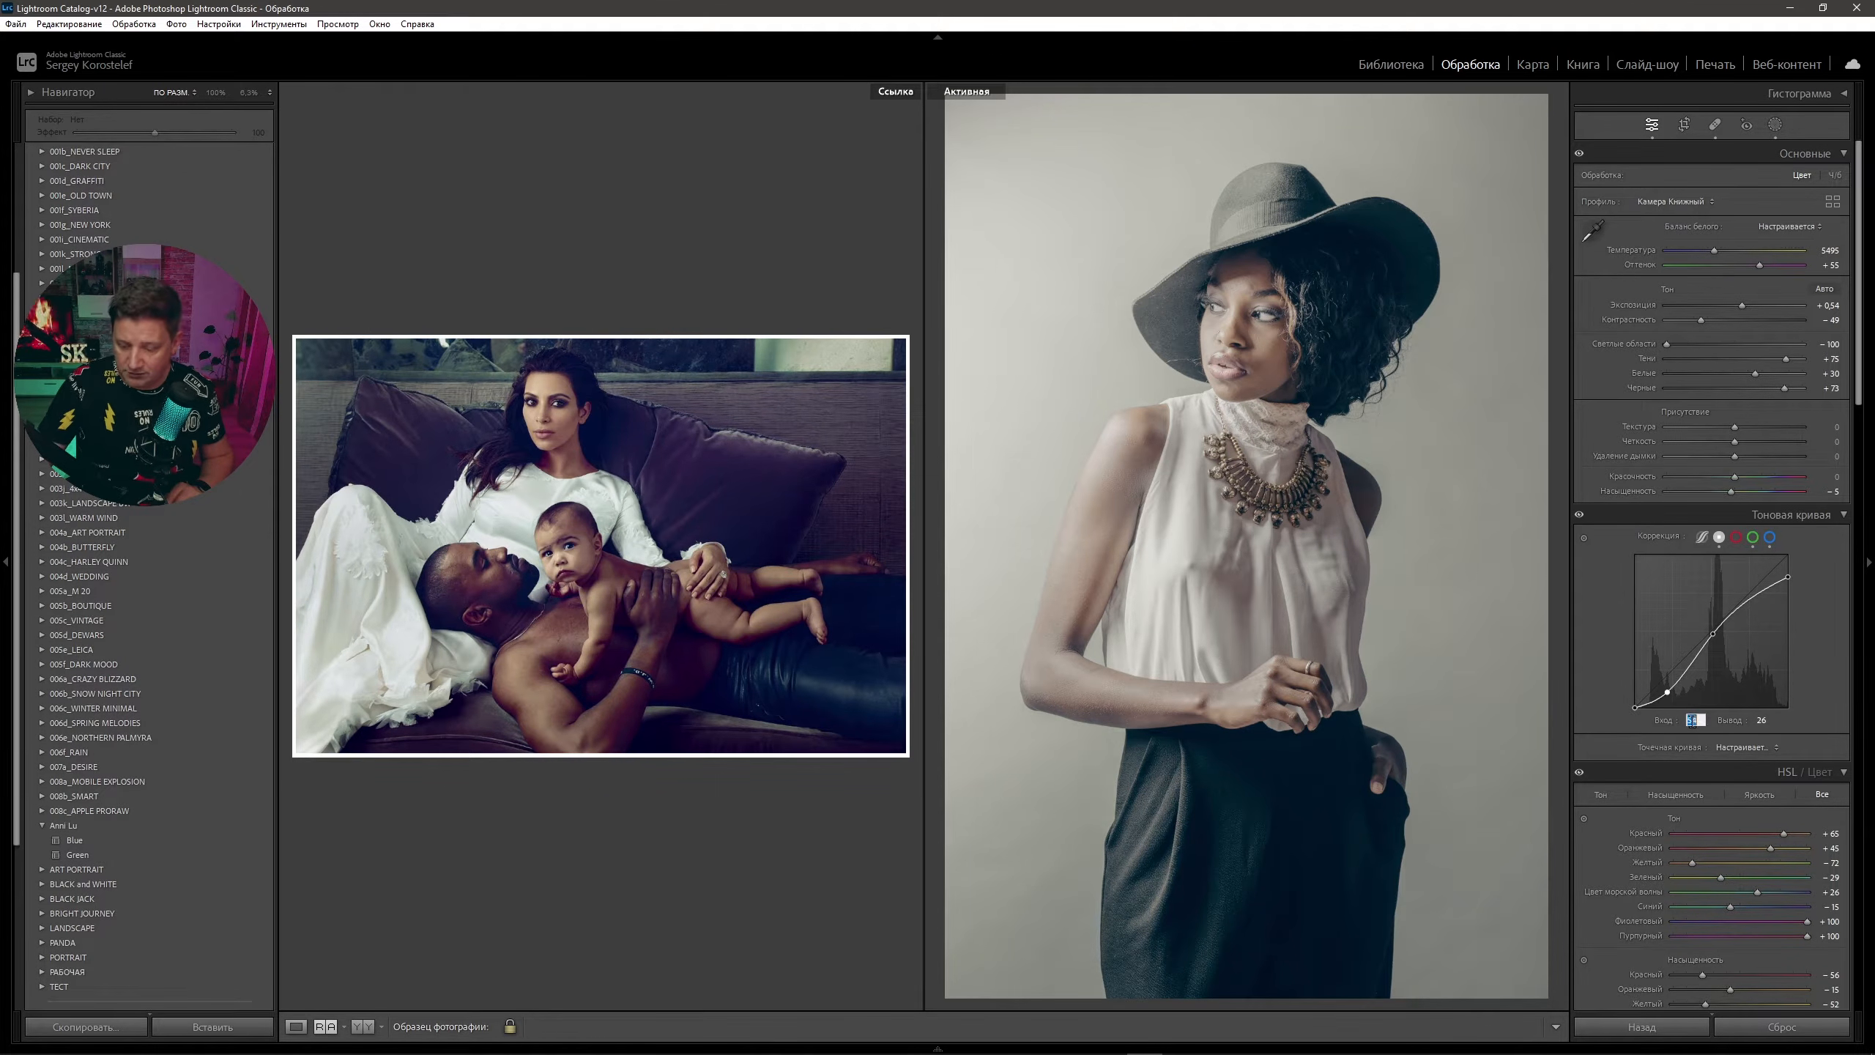
pyautogui.write('55')
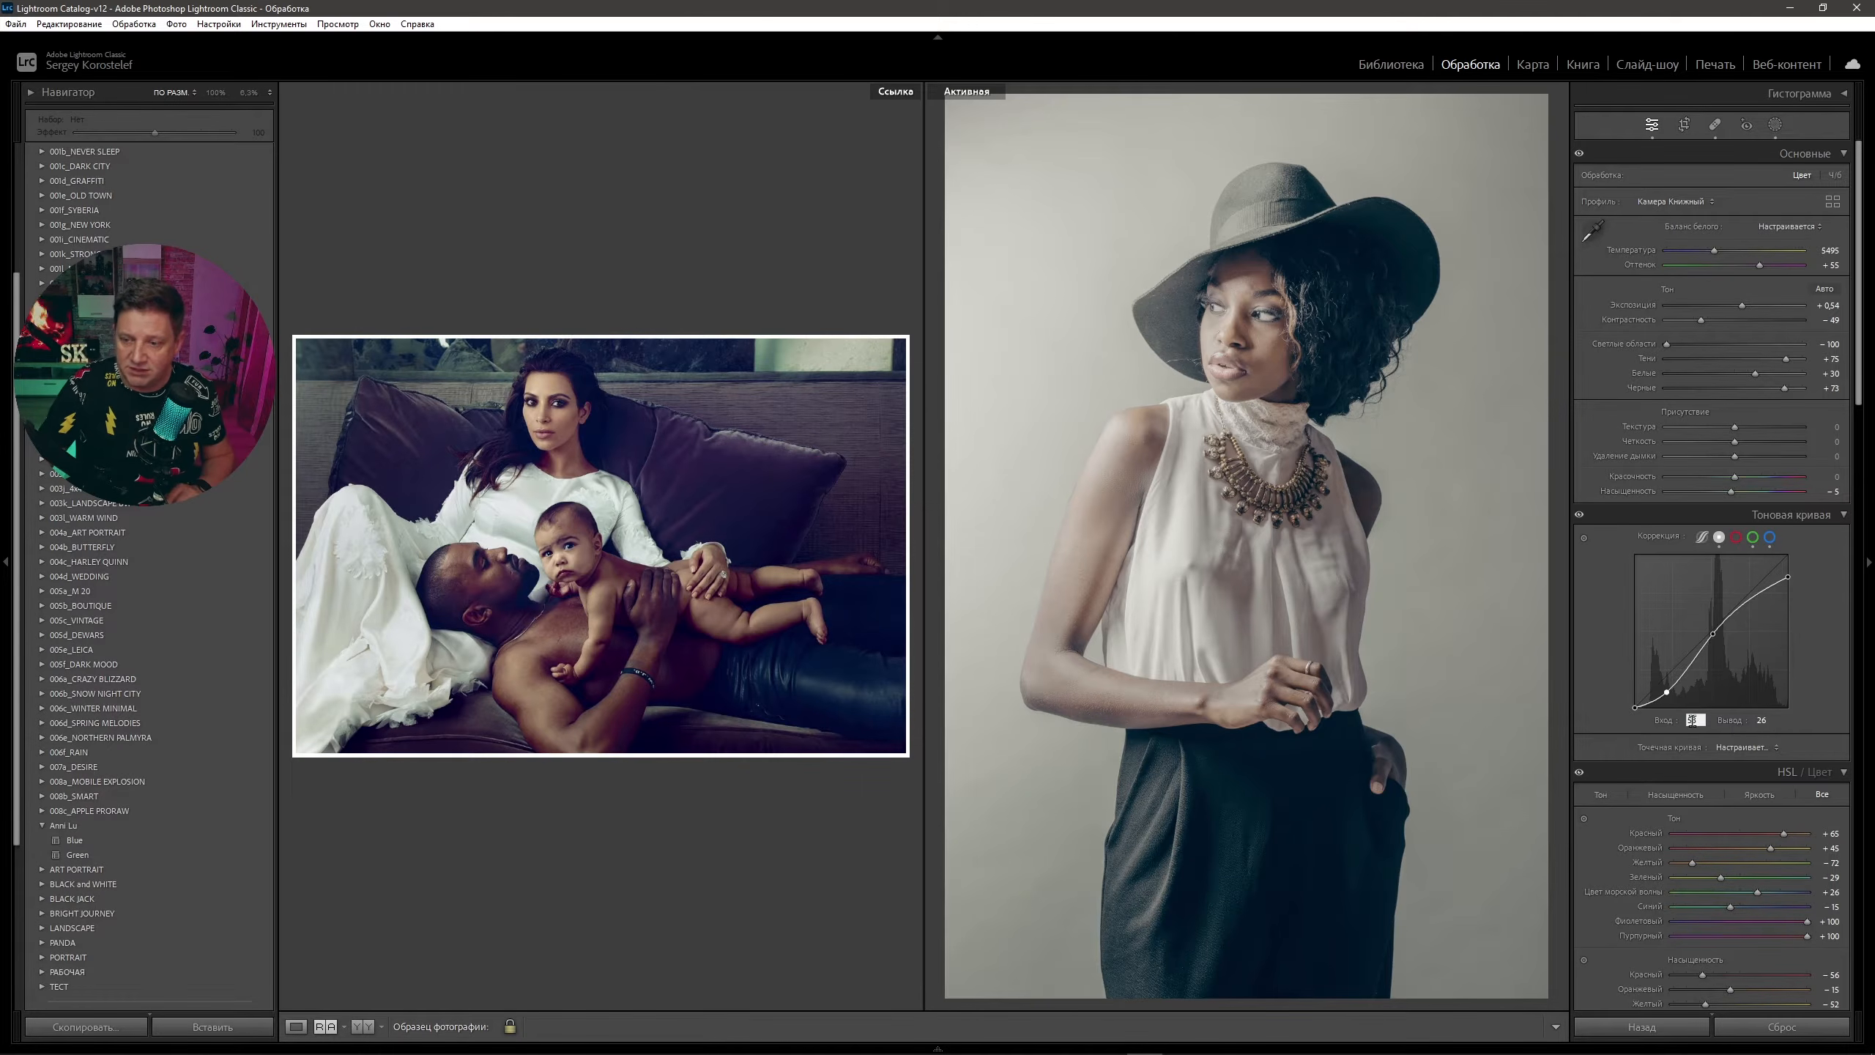
pyautogui.click(1763, 720)
pyautogui.write('33')
pyautogui.press('Return')
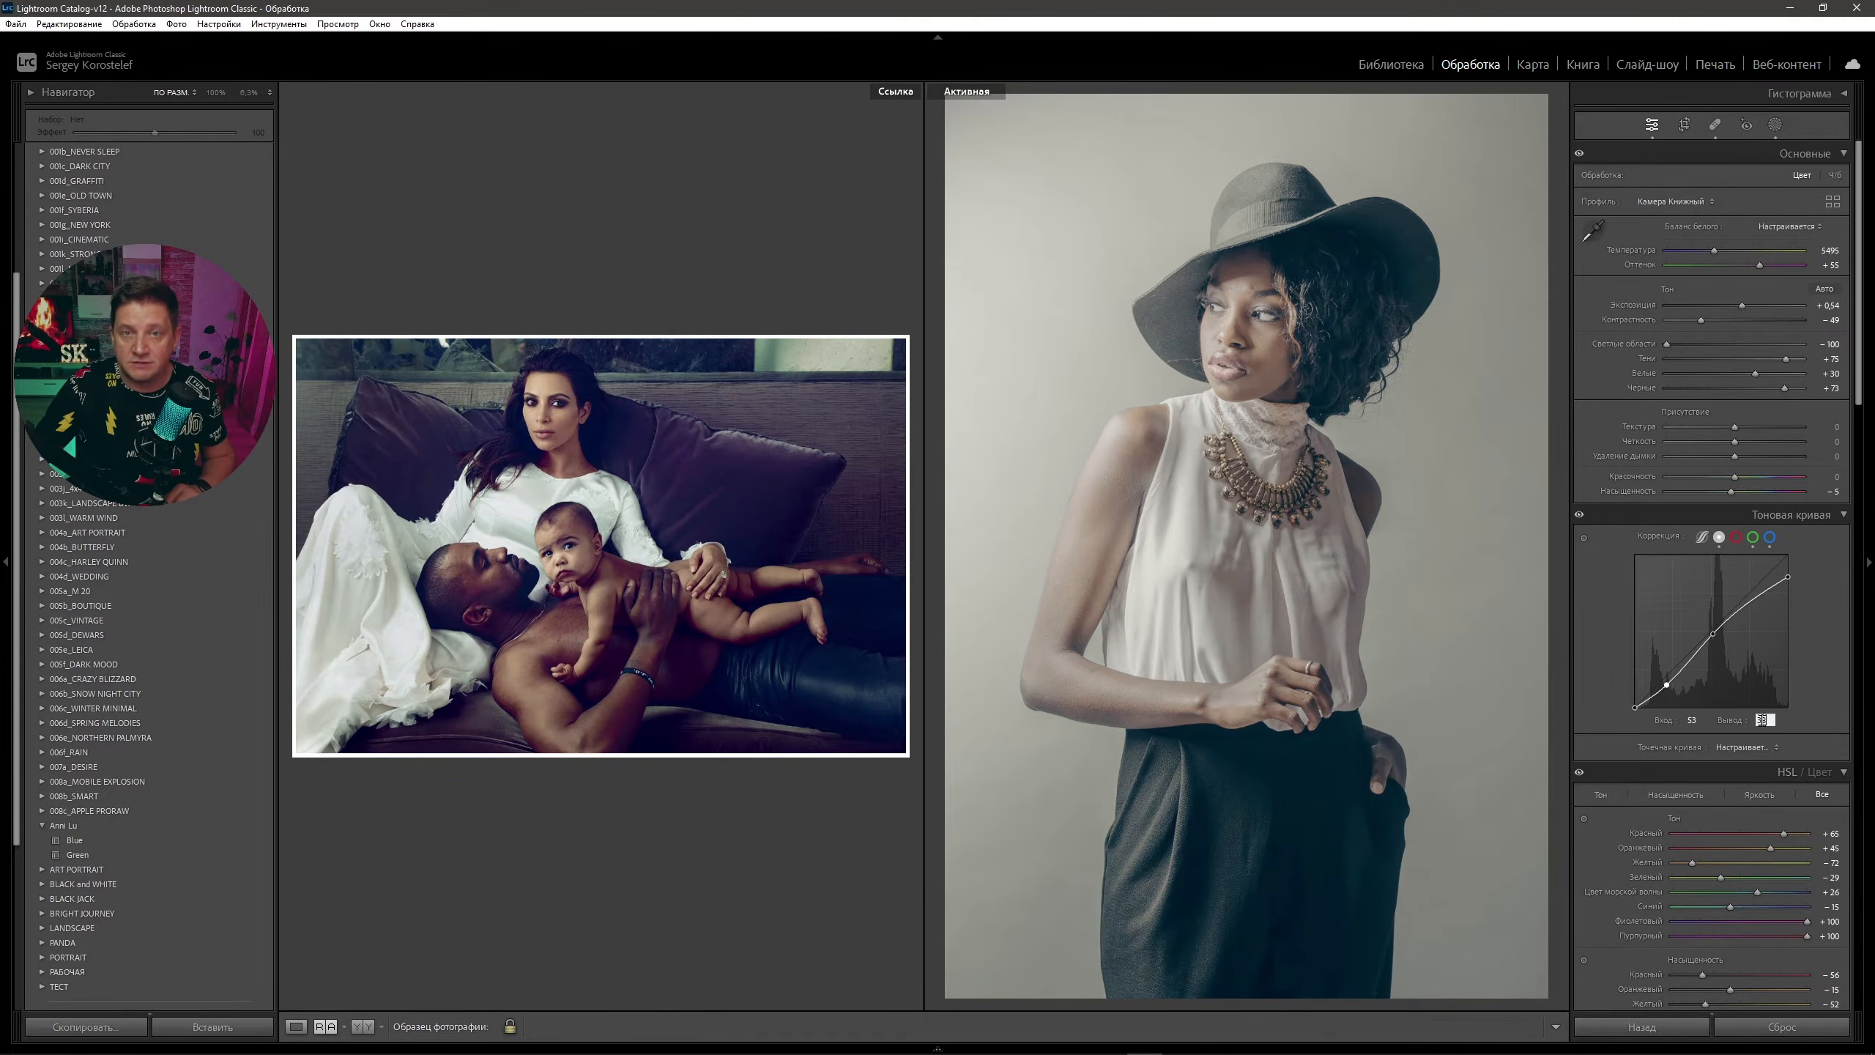
# - Raise the red curve's black point to output 7 and remove the lower shadow point from the green curve
pyautogui.click(1737, 538)
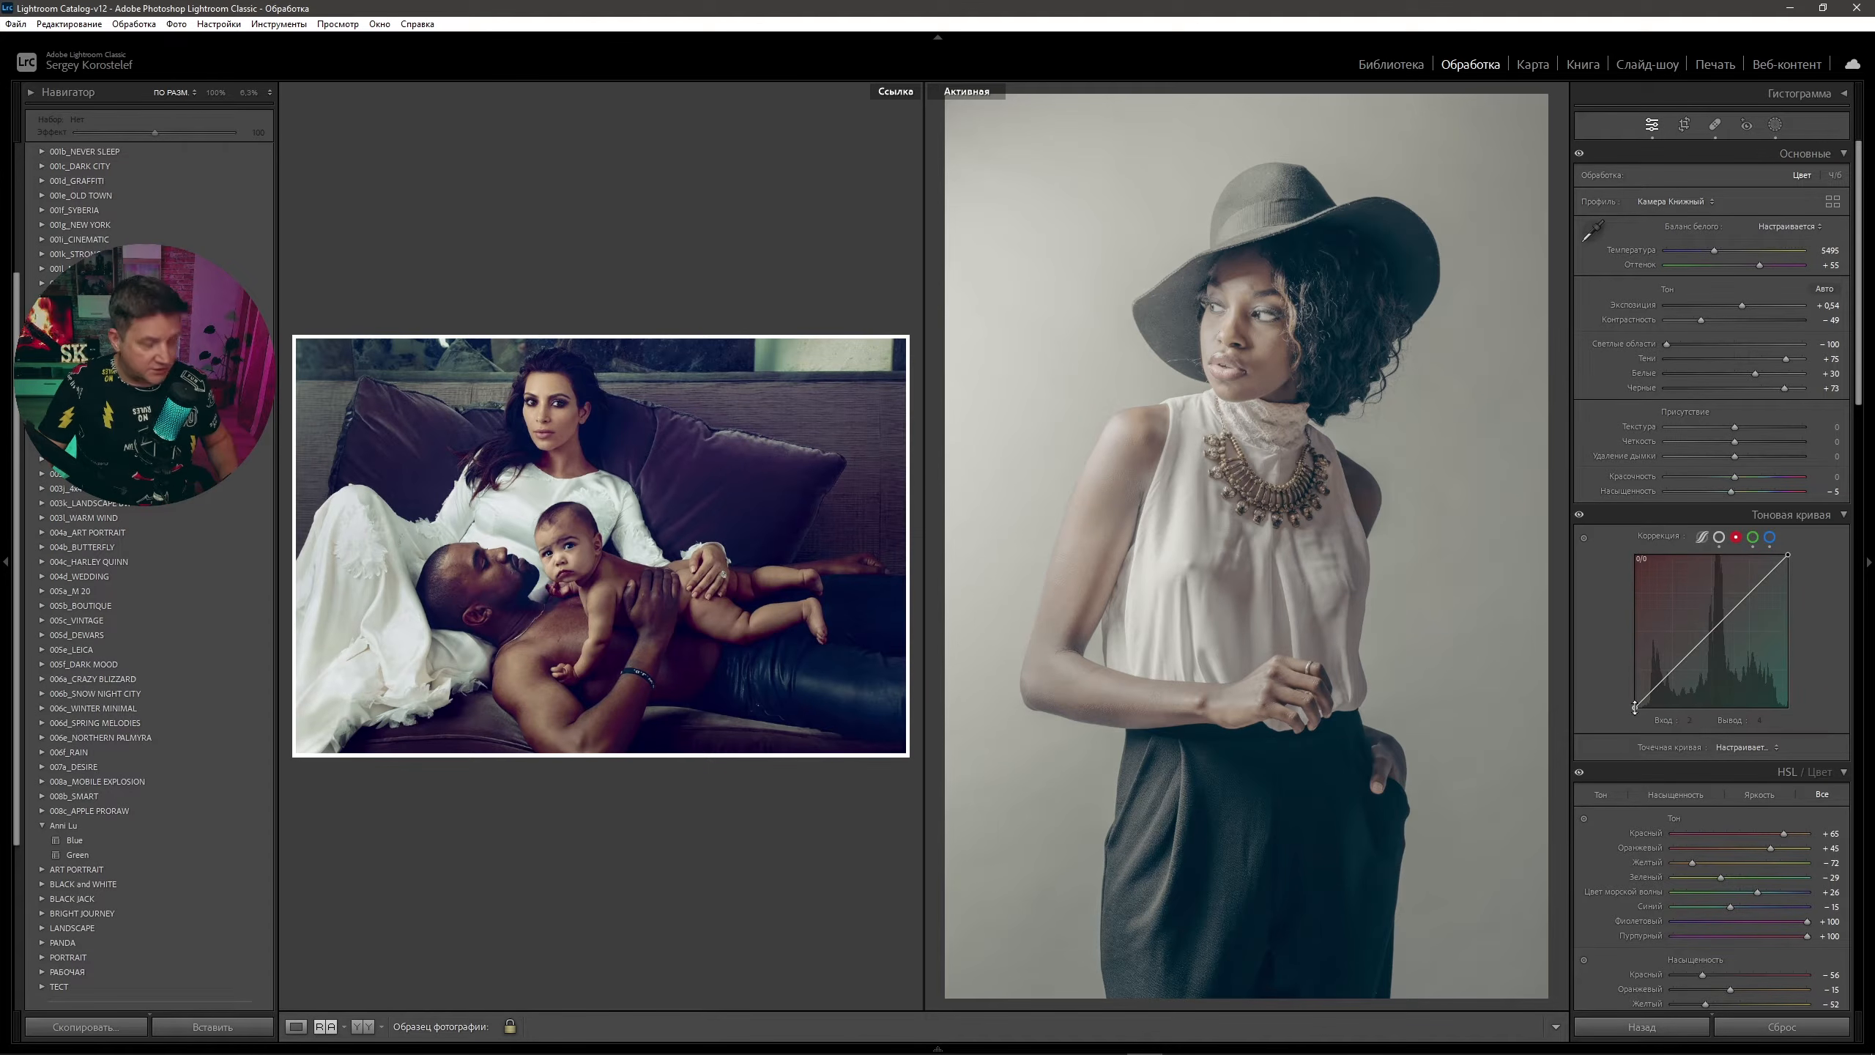
pyautogui.press('alt')
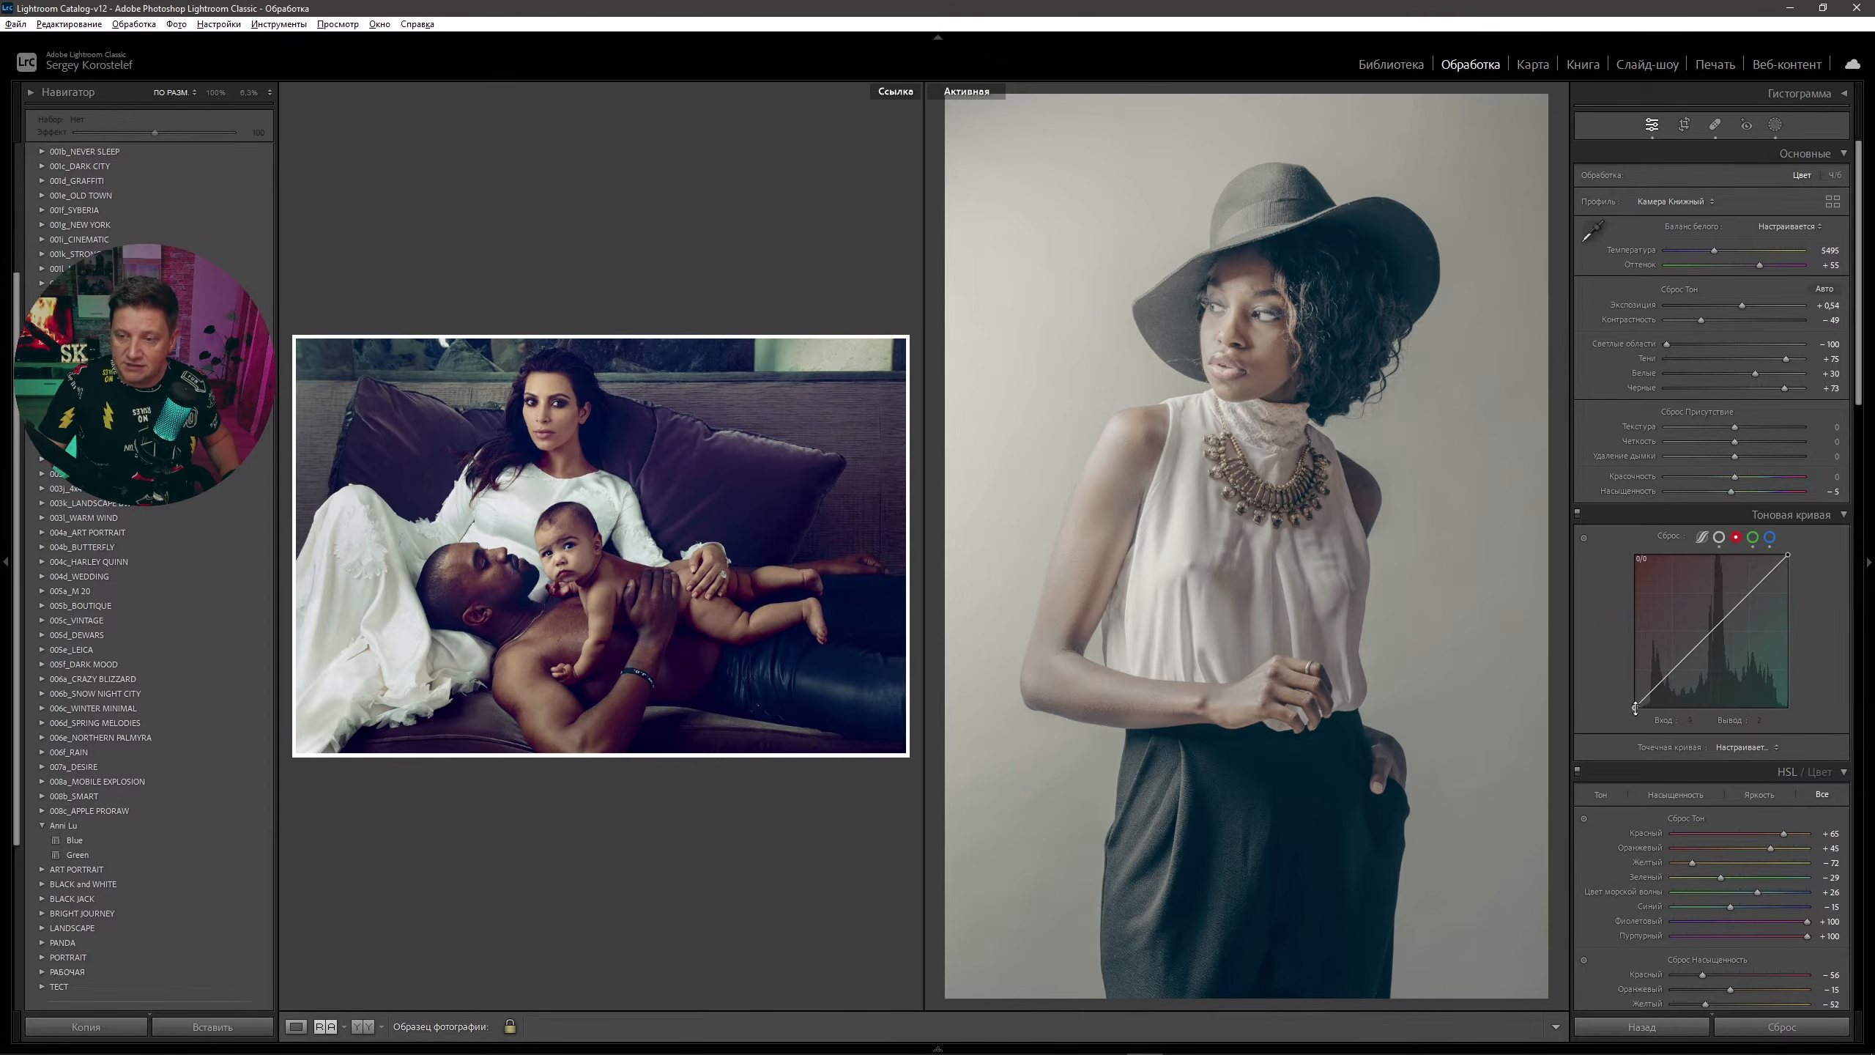
pyautogui.moveTo(1633, 707); pyautogui.dragTo(1626, 682)
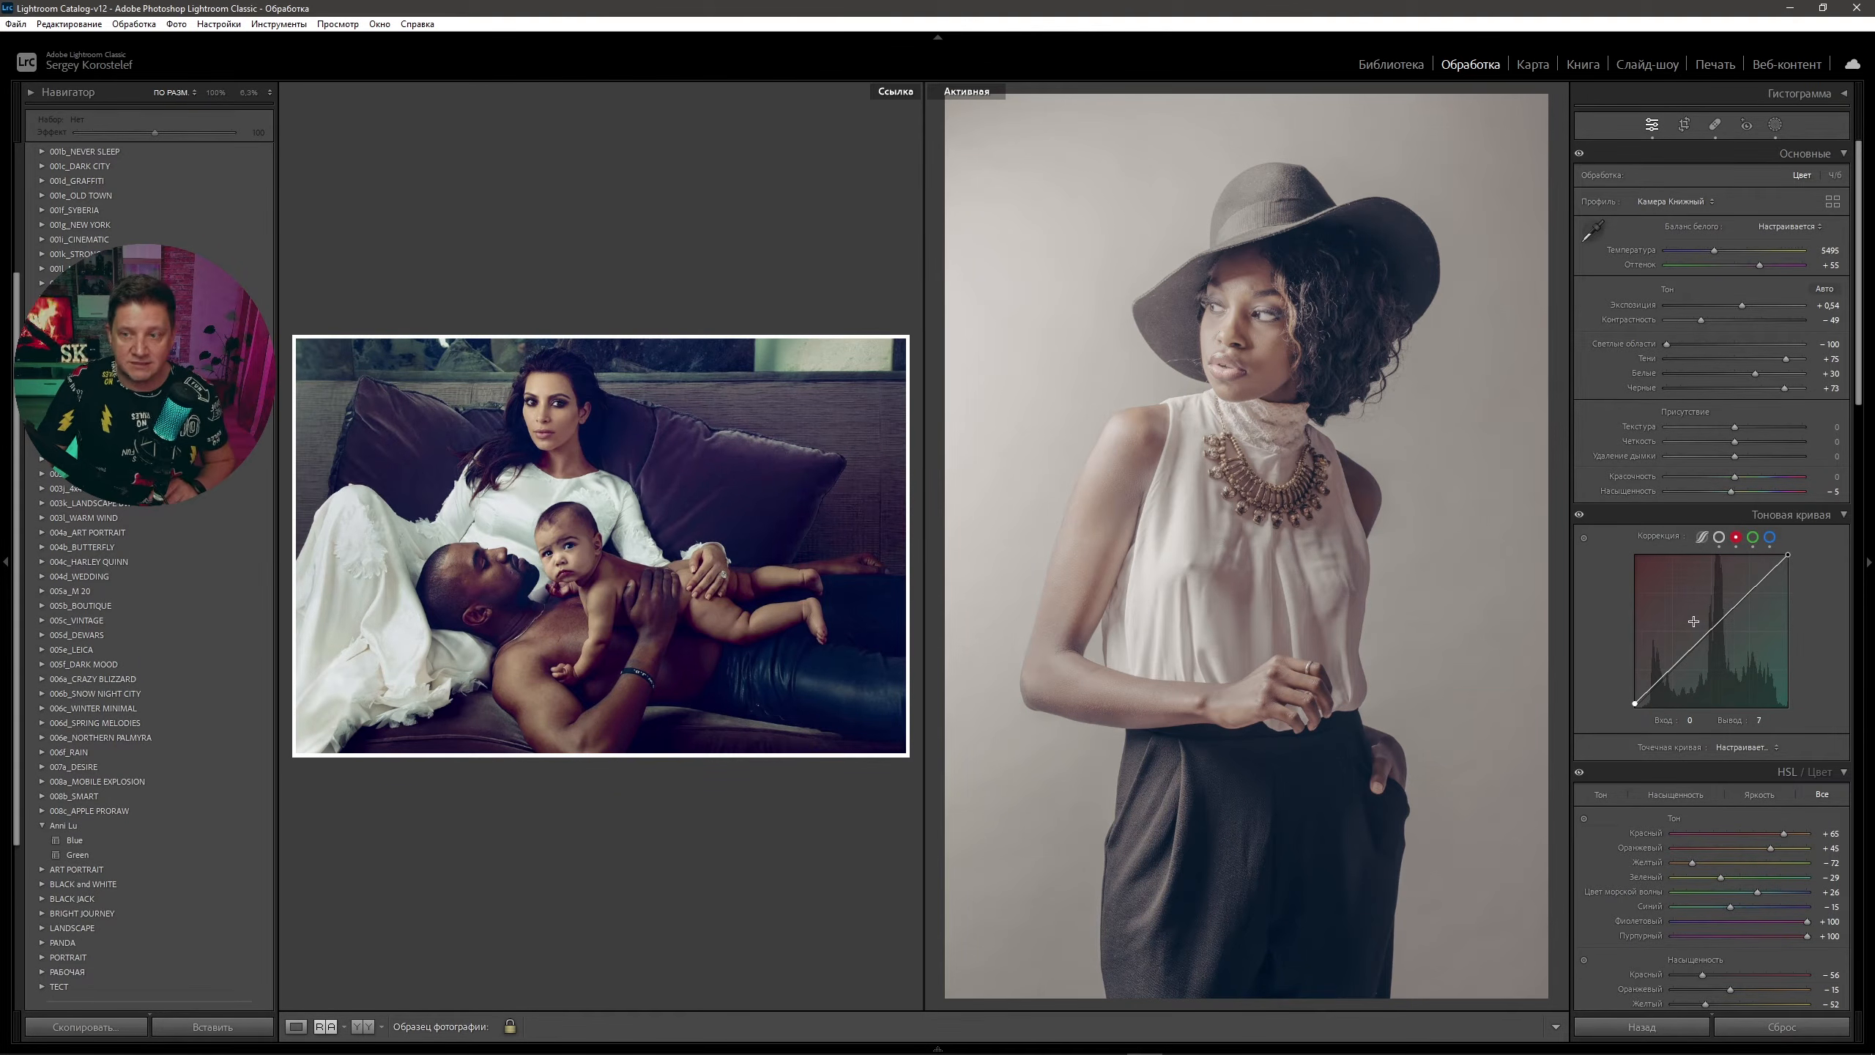
pyautogui.click(1754, 537)
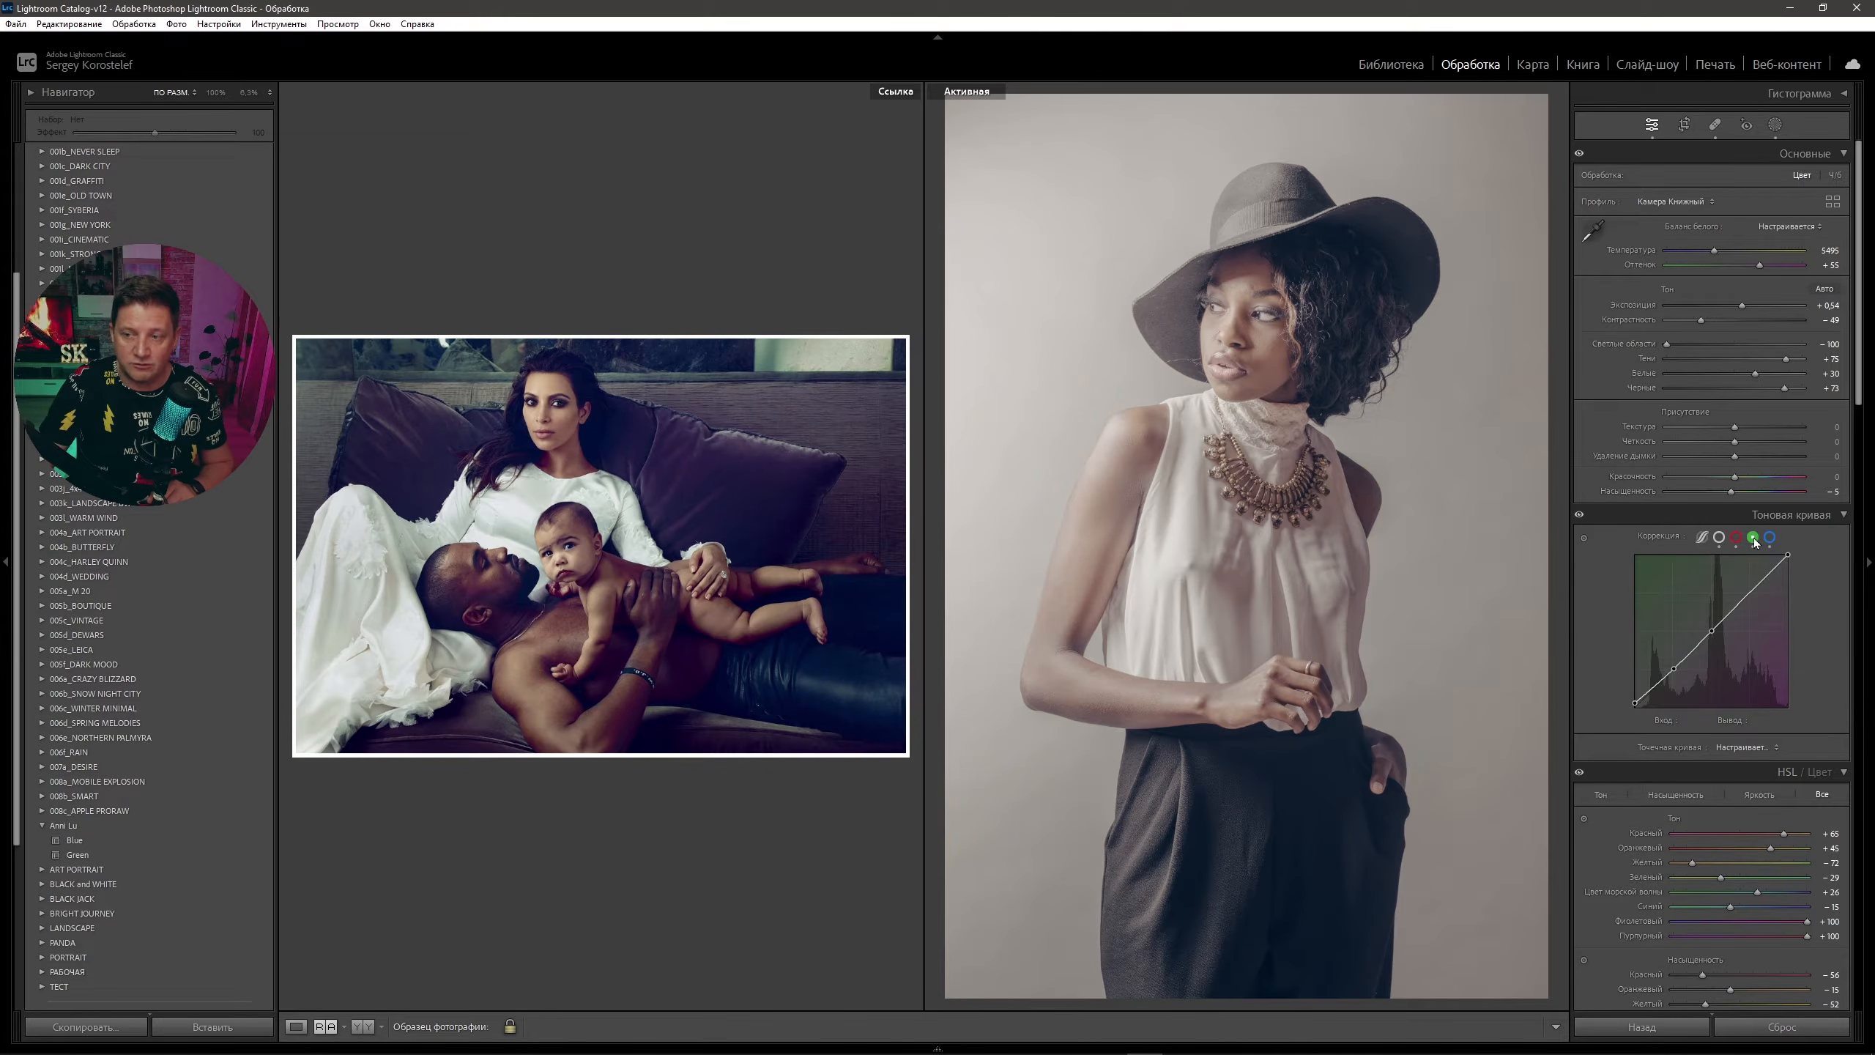
pyautogui.doubleClick(1674, 671)
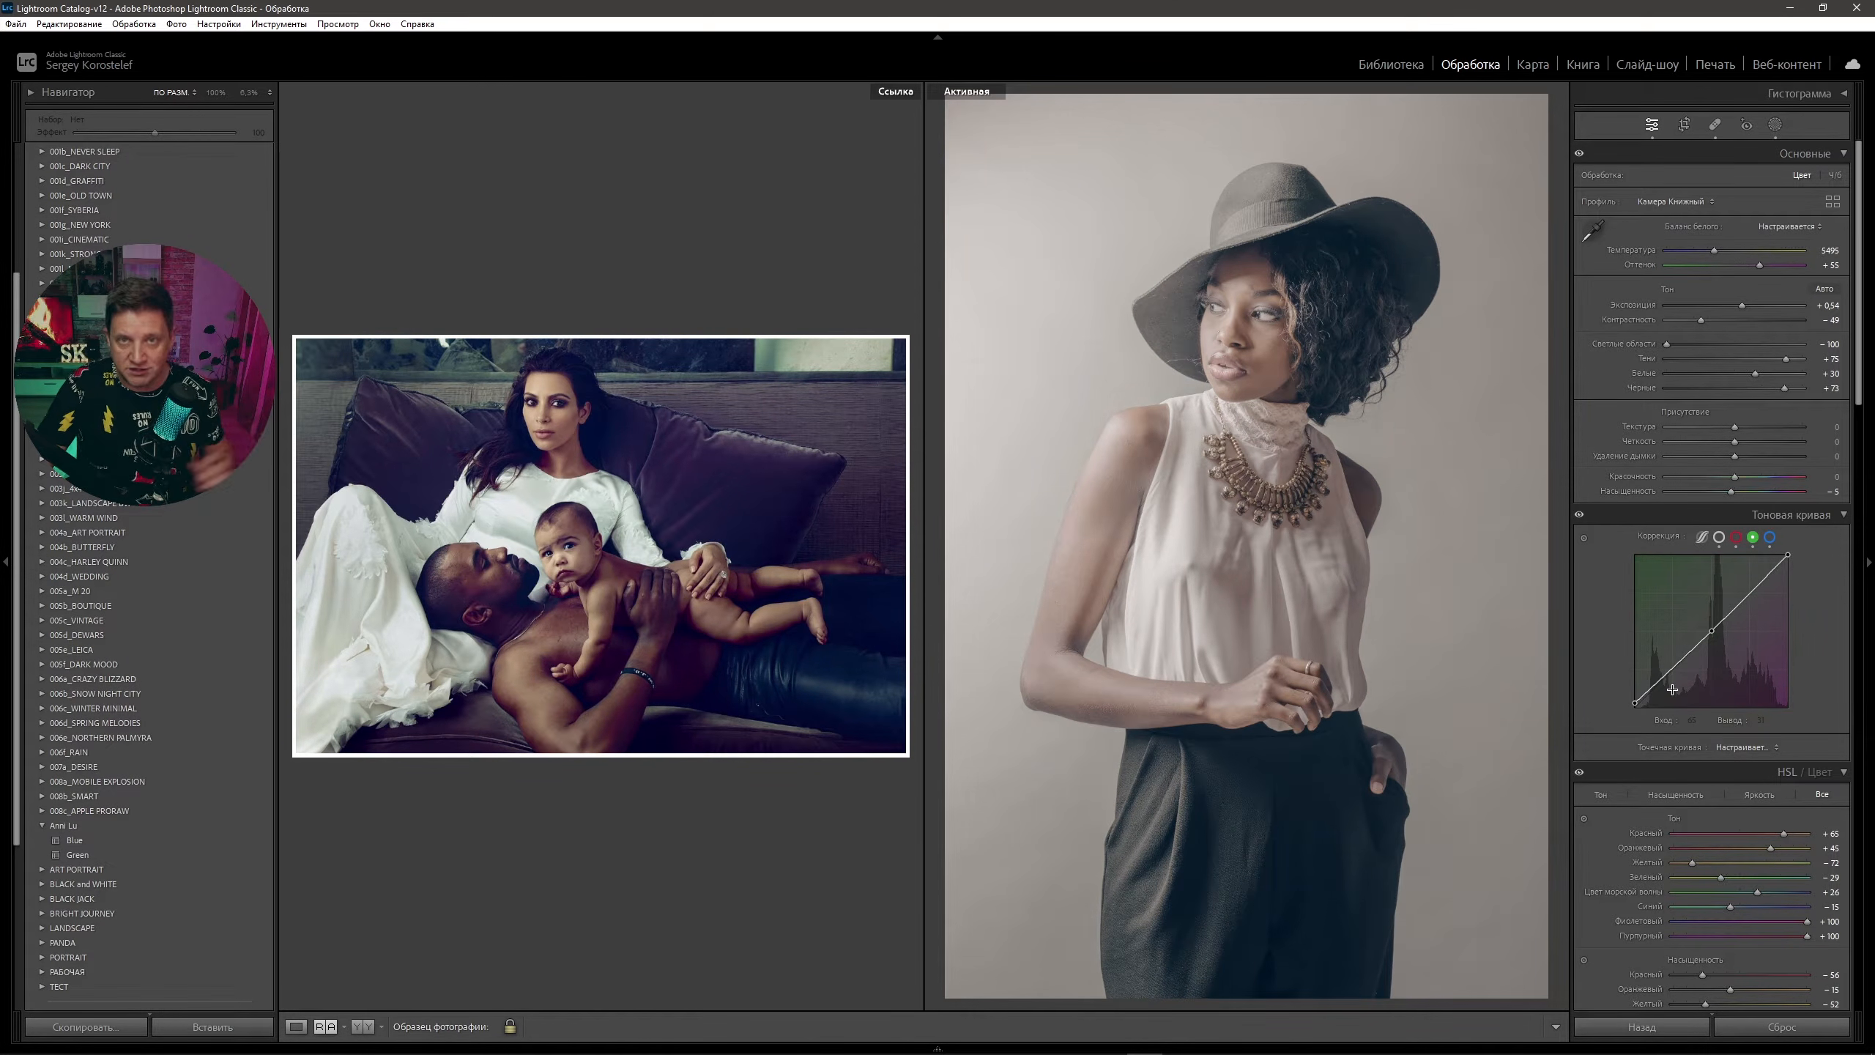
# - Raise the black point of the blue tone curve to output 41
pyautogui.click(1770, 538)
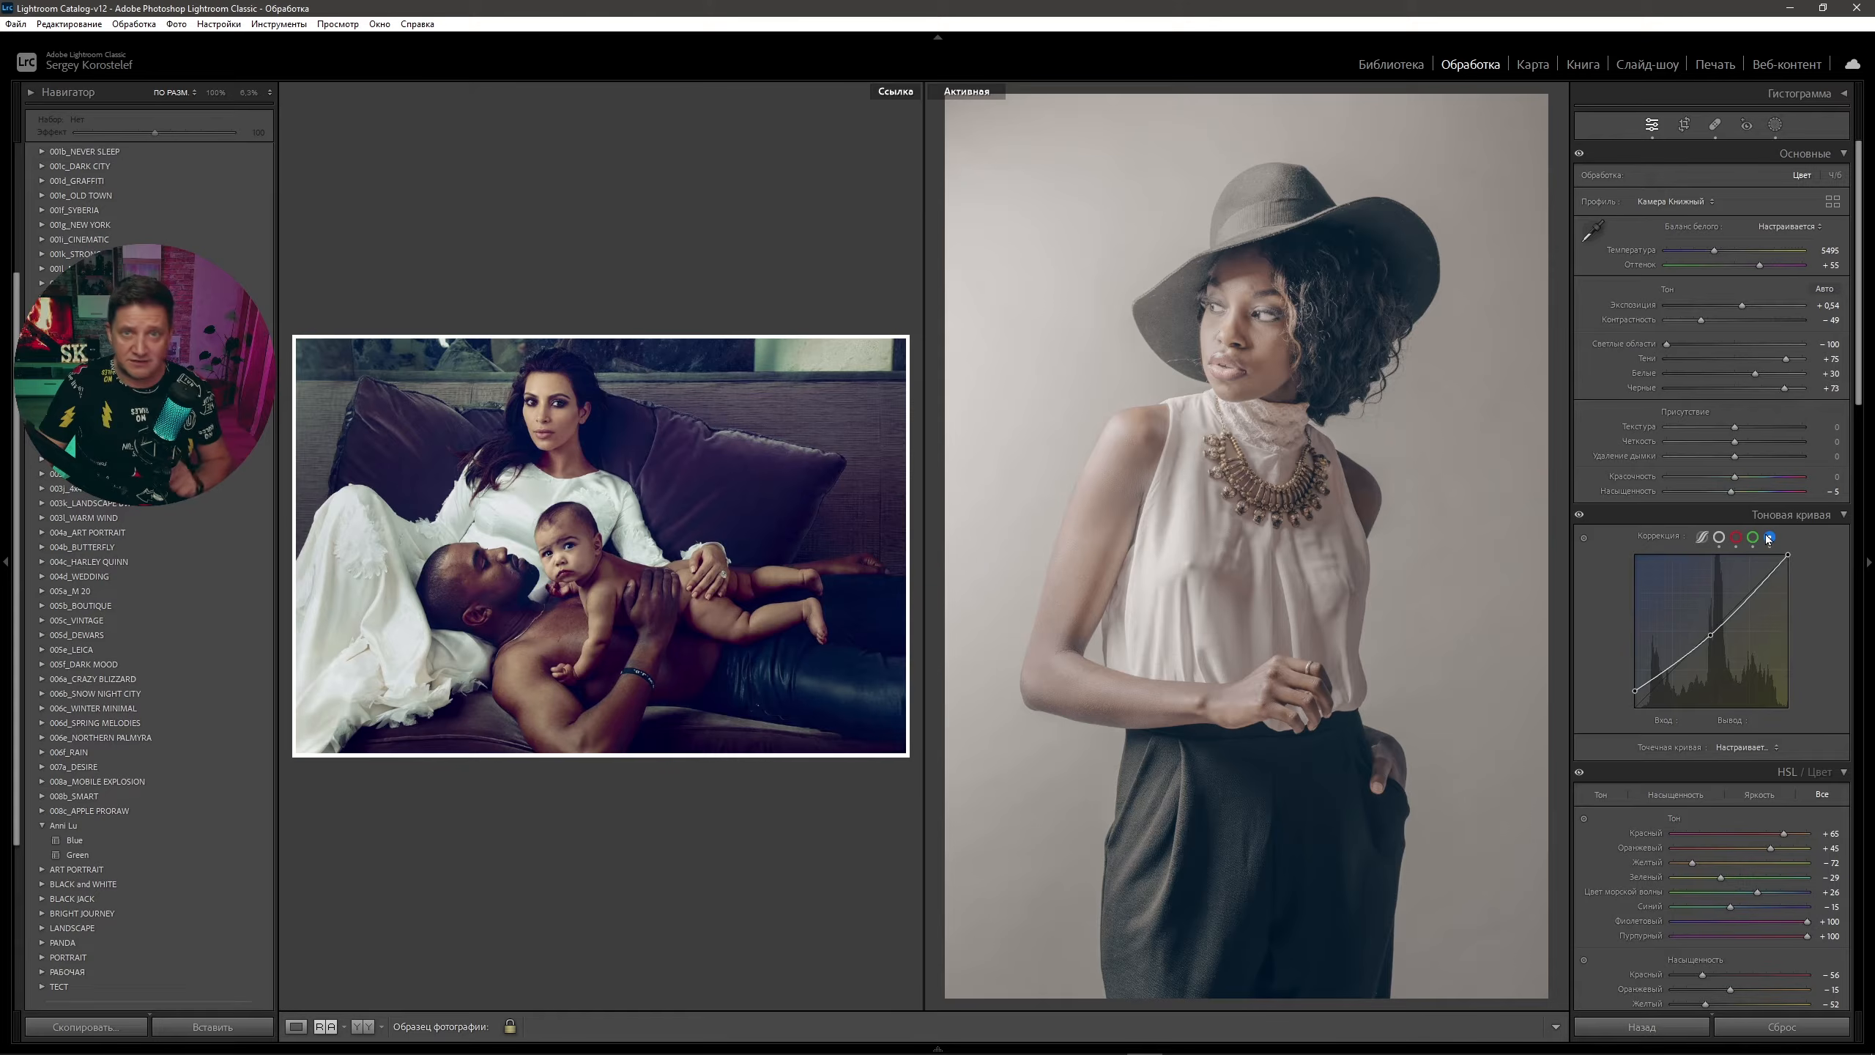
pyautogui.press('alt')
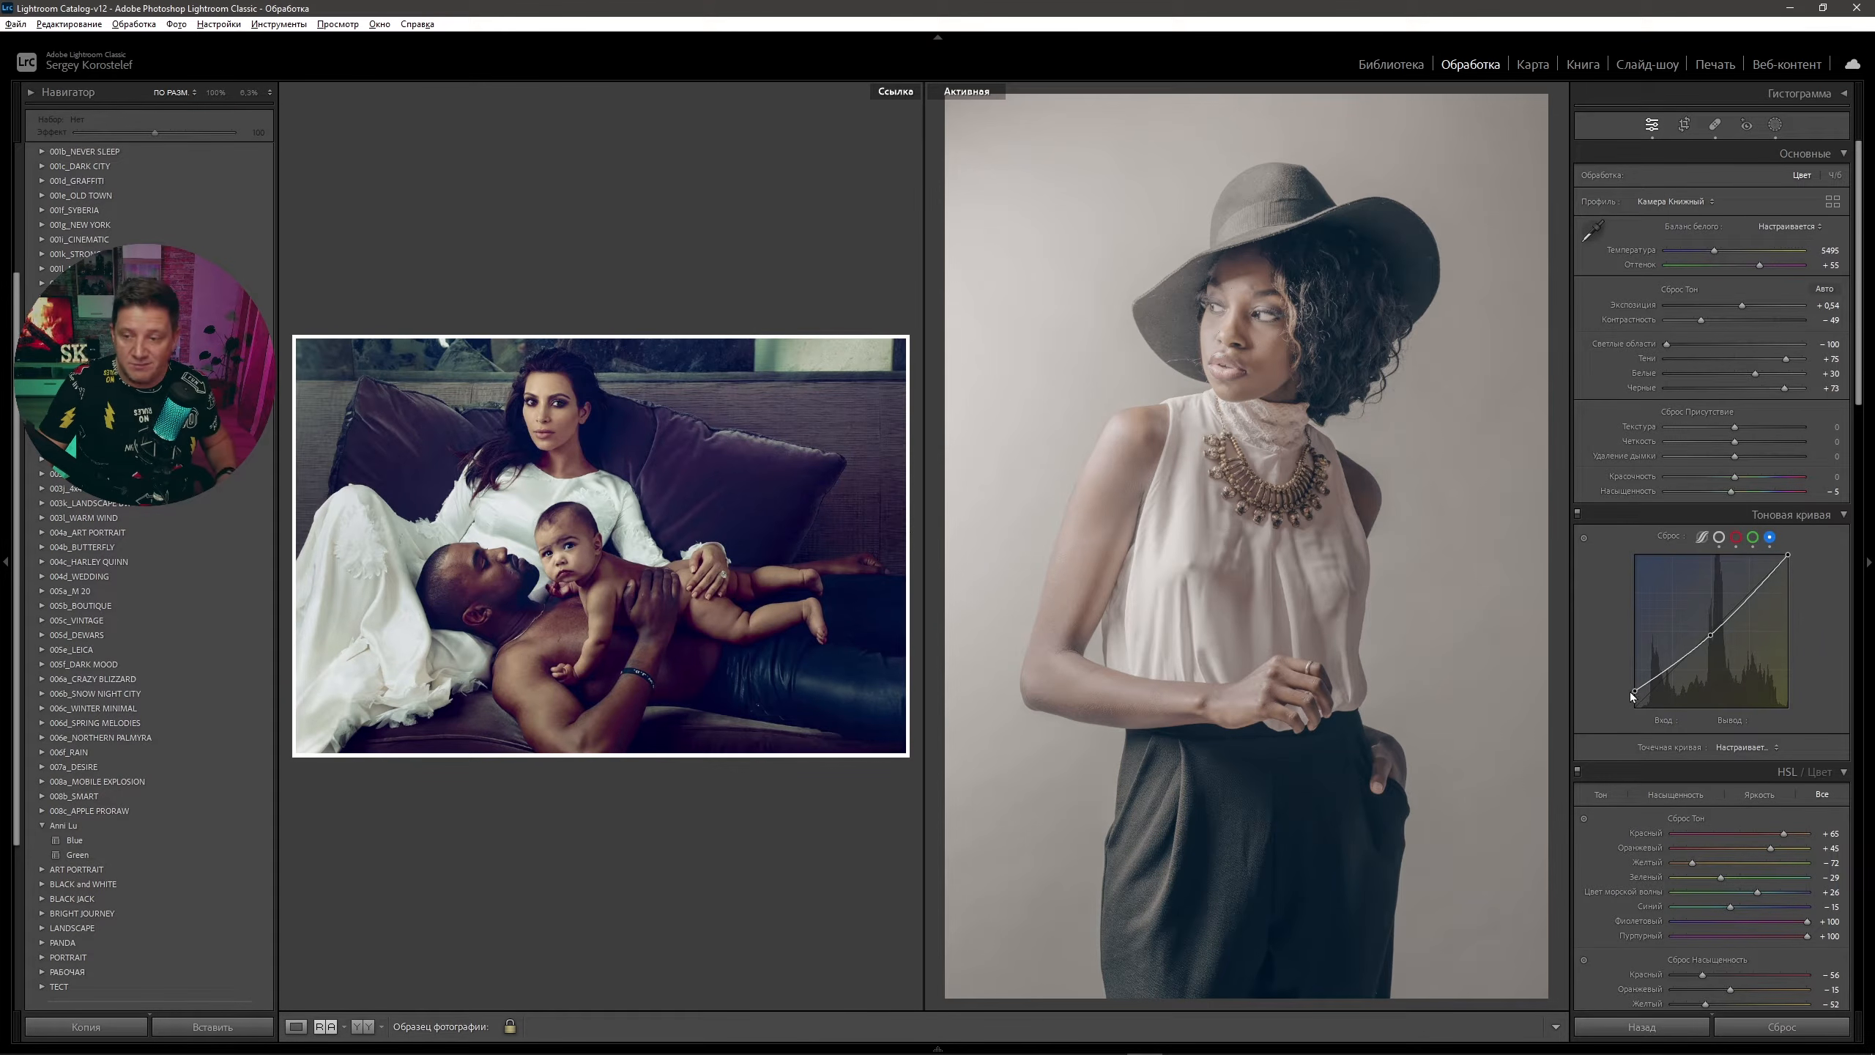
pyautogui.press('Up')
pyautogui.press('Up')
pyautogui.press('Up')
pyautogui.press('Up')
pyautogui.press('Up')
pyautogui.press('Up')
pyautogui.press('Up')
pyautogui.press('Up')
pyautogui.press('Up')
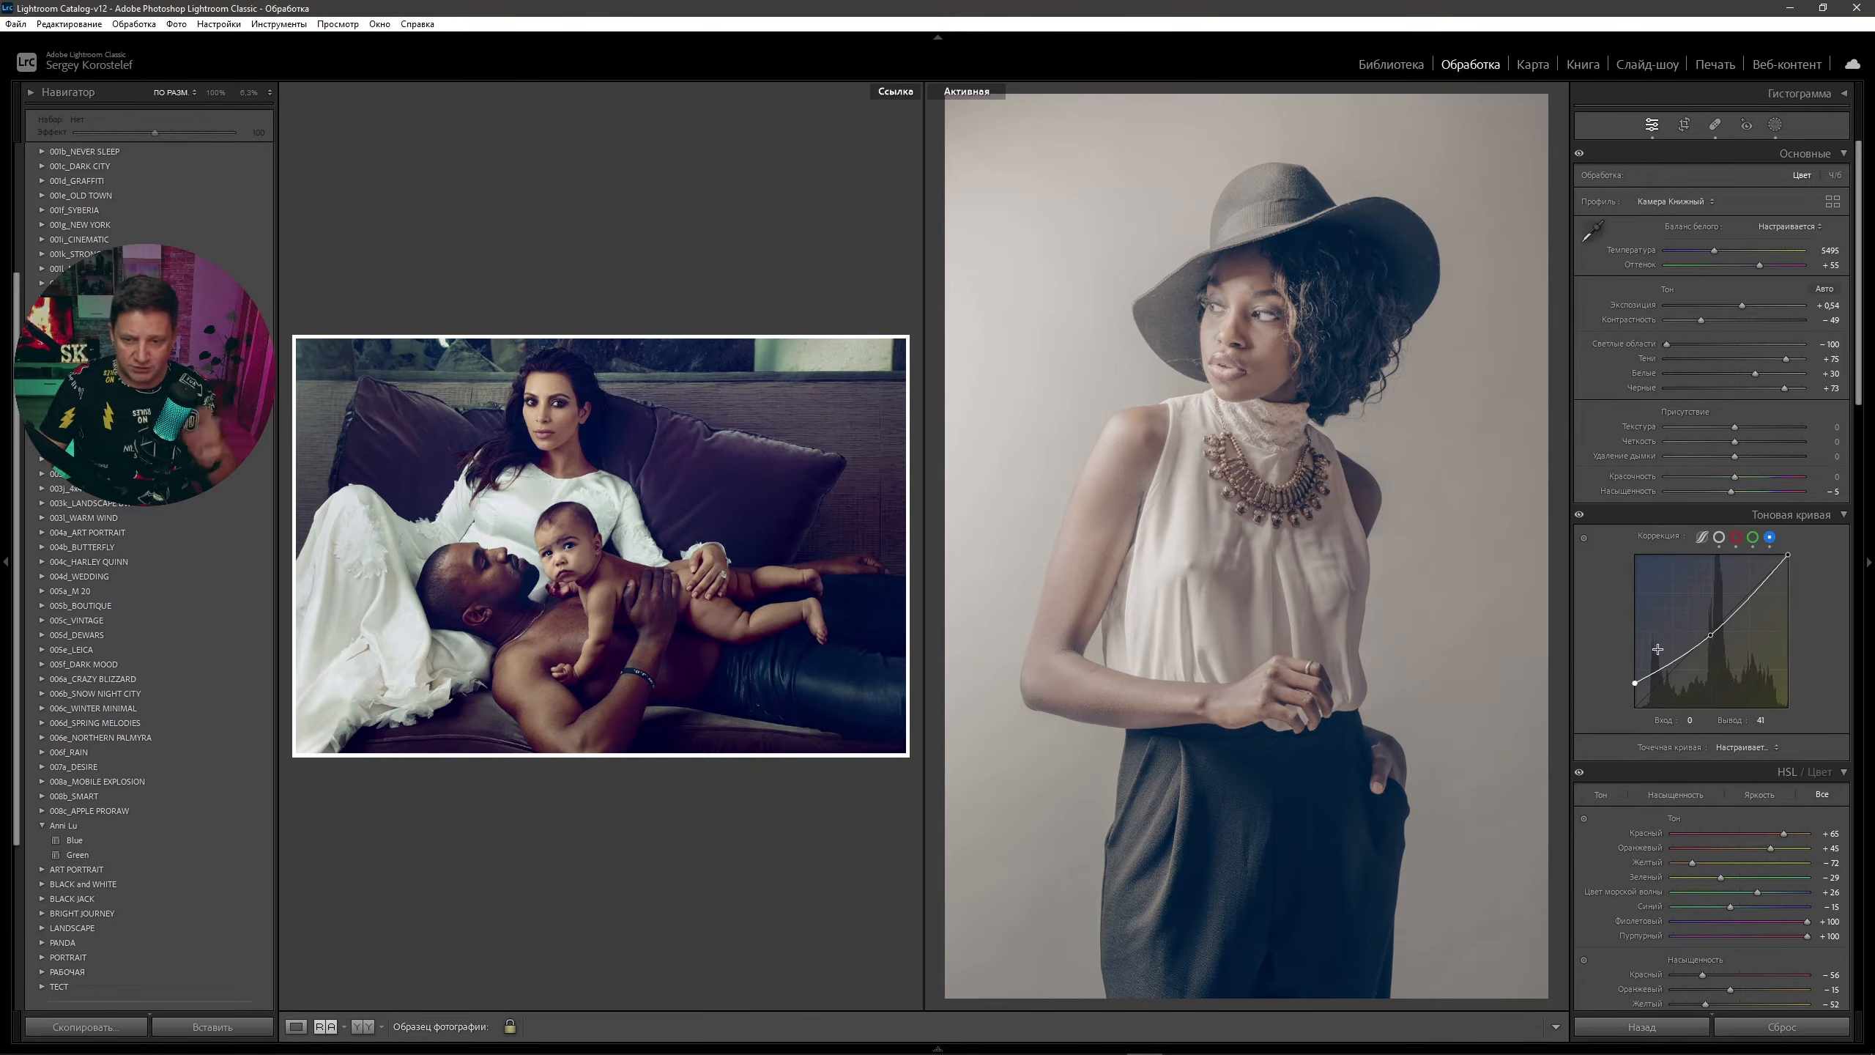
# - Set the portrait's contrast to −10 and its exposure to −0.11
pyautogui.doubleClick(1701, 320)
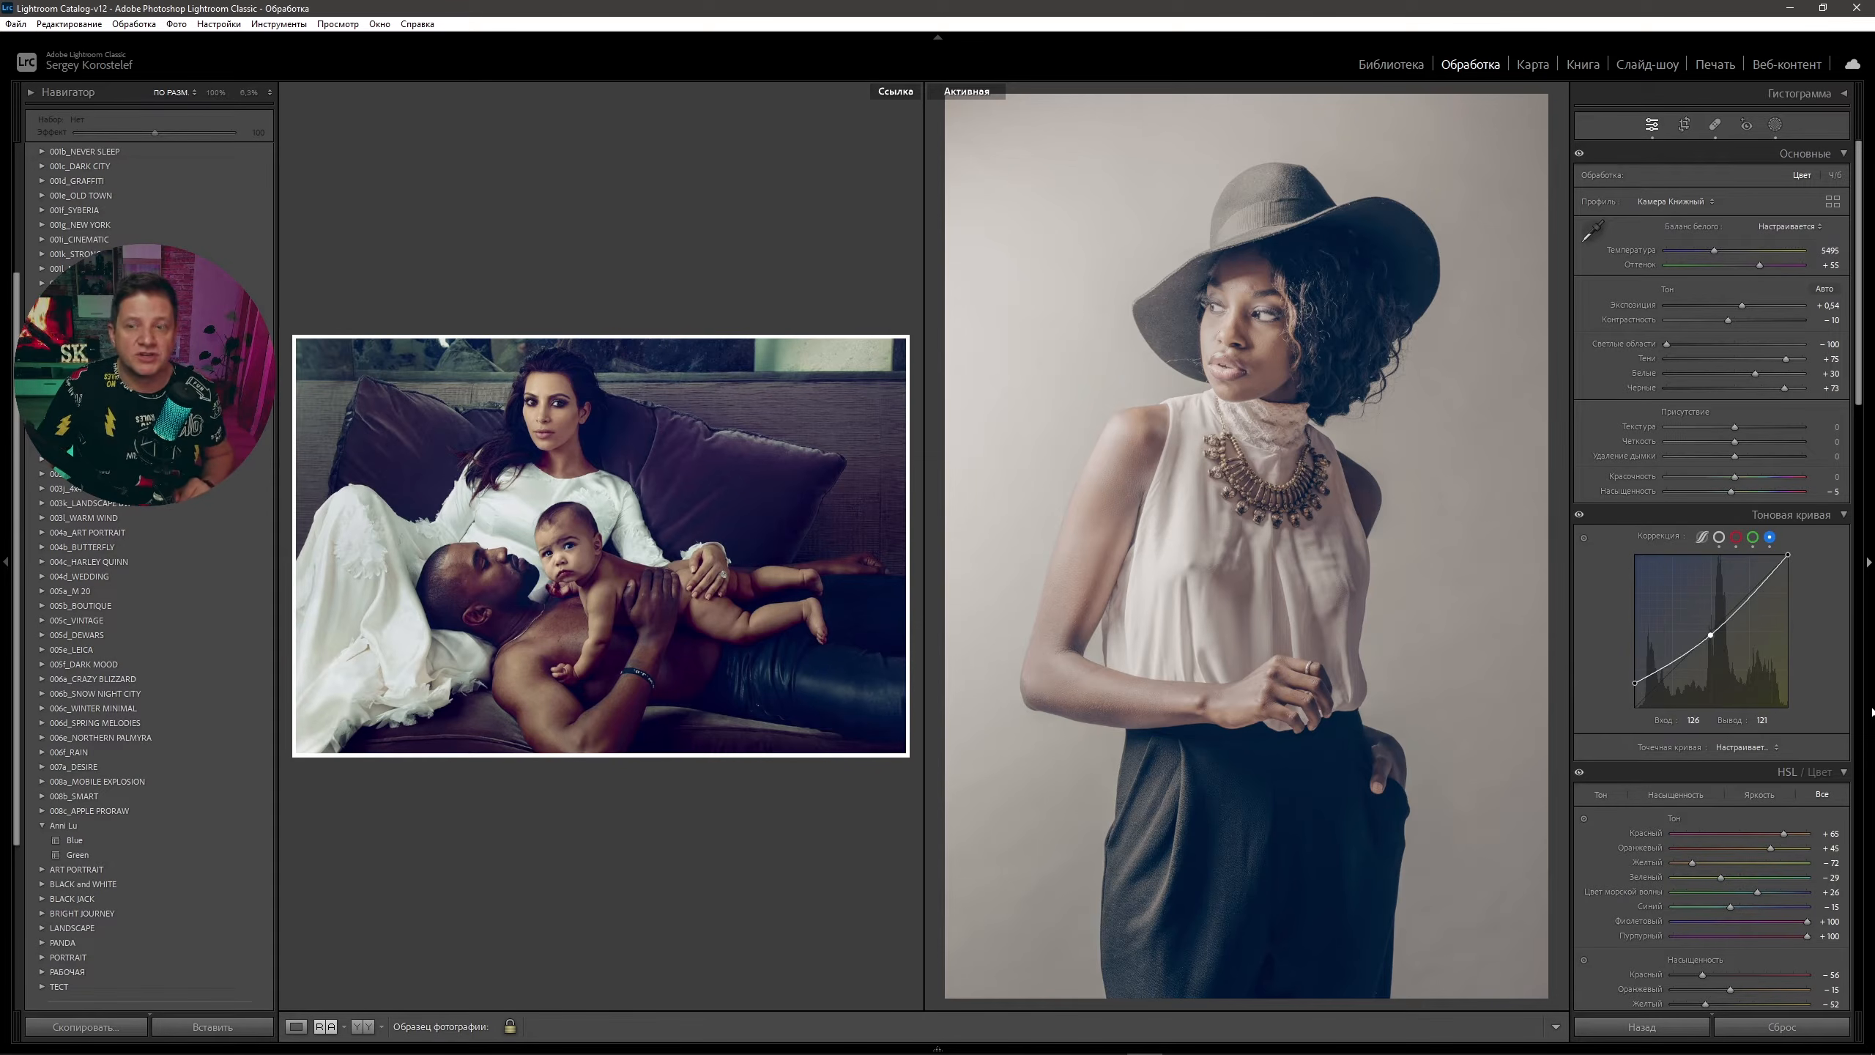
pyautogui.moveTo(1740, 304); pyautogui.dragTo(1738, 305)
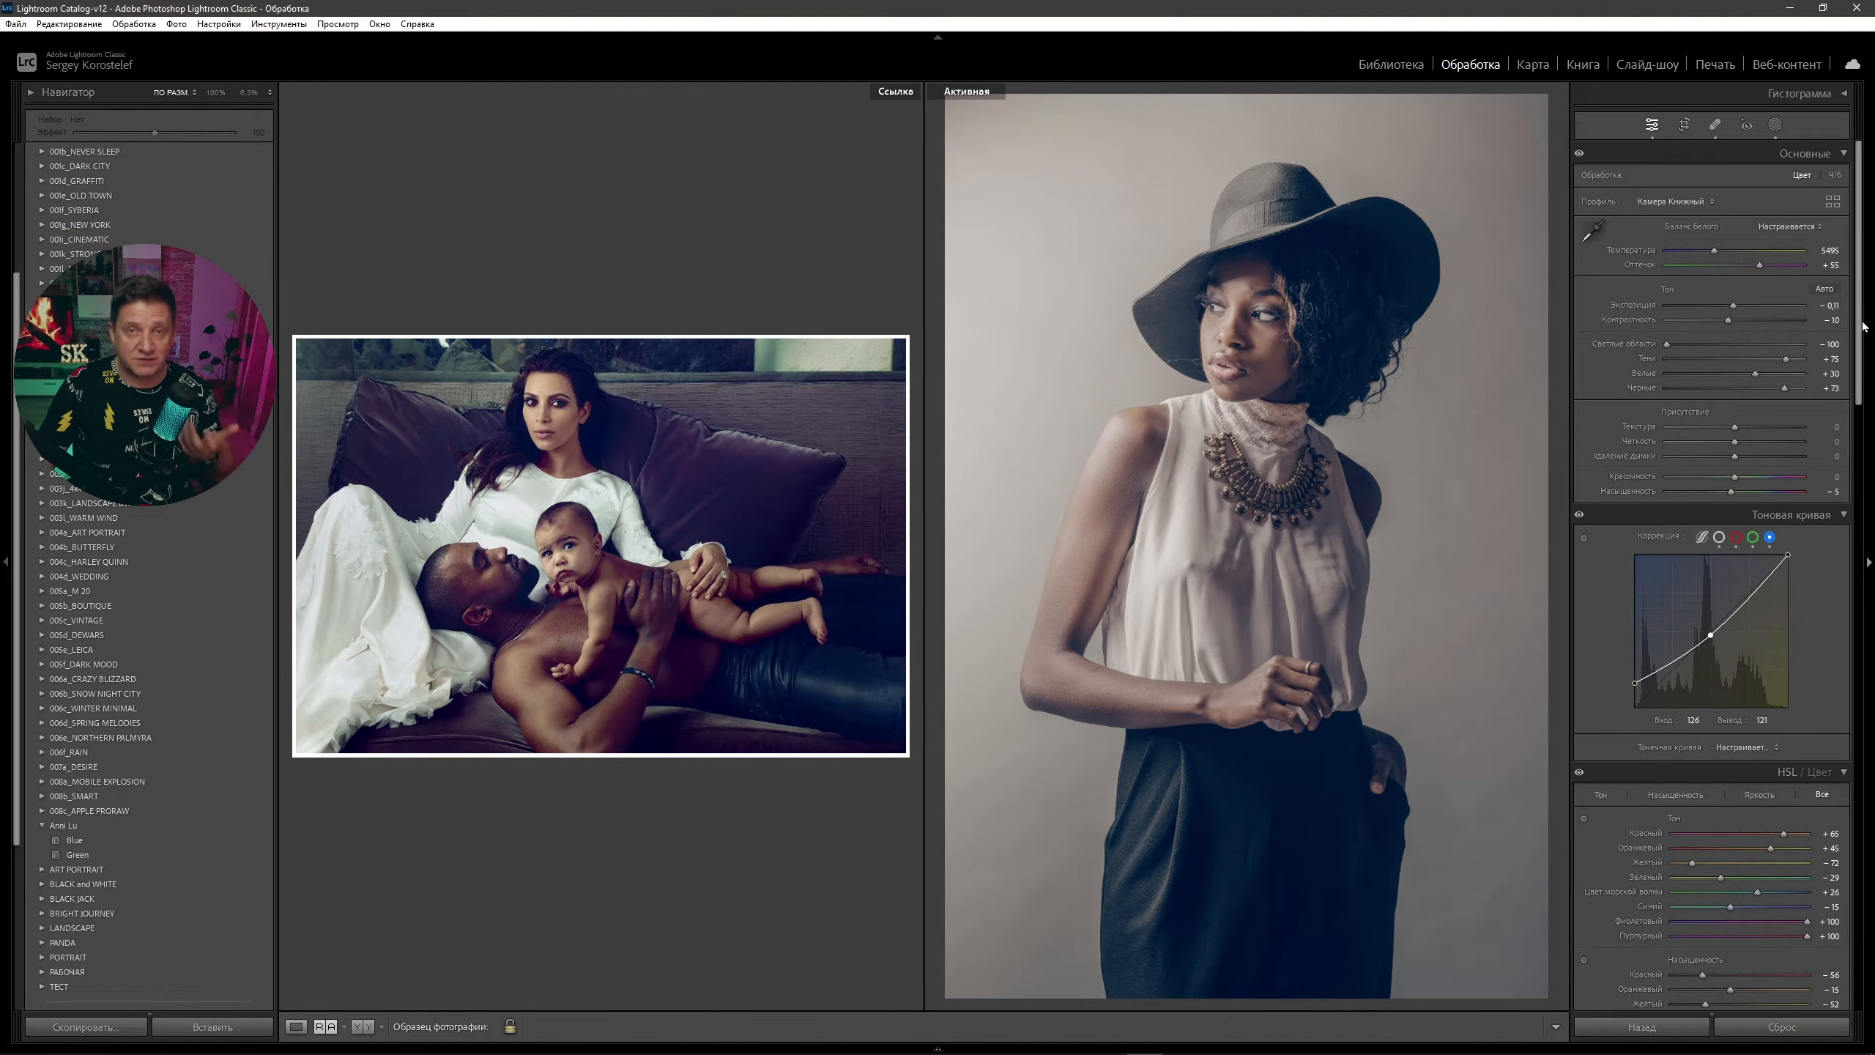
# - Set the shadows' color grading to hue 240 and saturation 12
pyautogui.moveTo(1860, 326); pyautogui.dragTo(1844, 577)
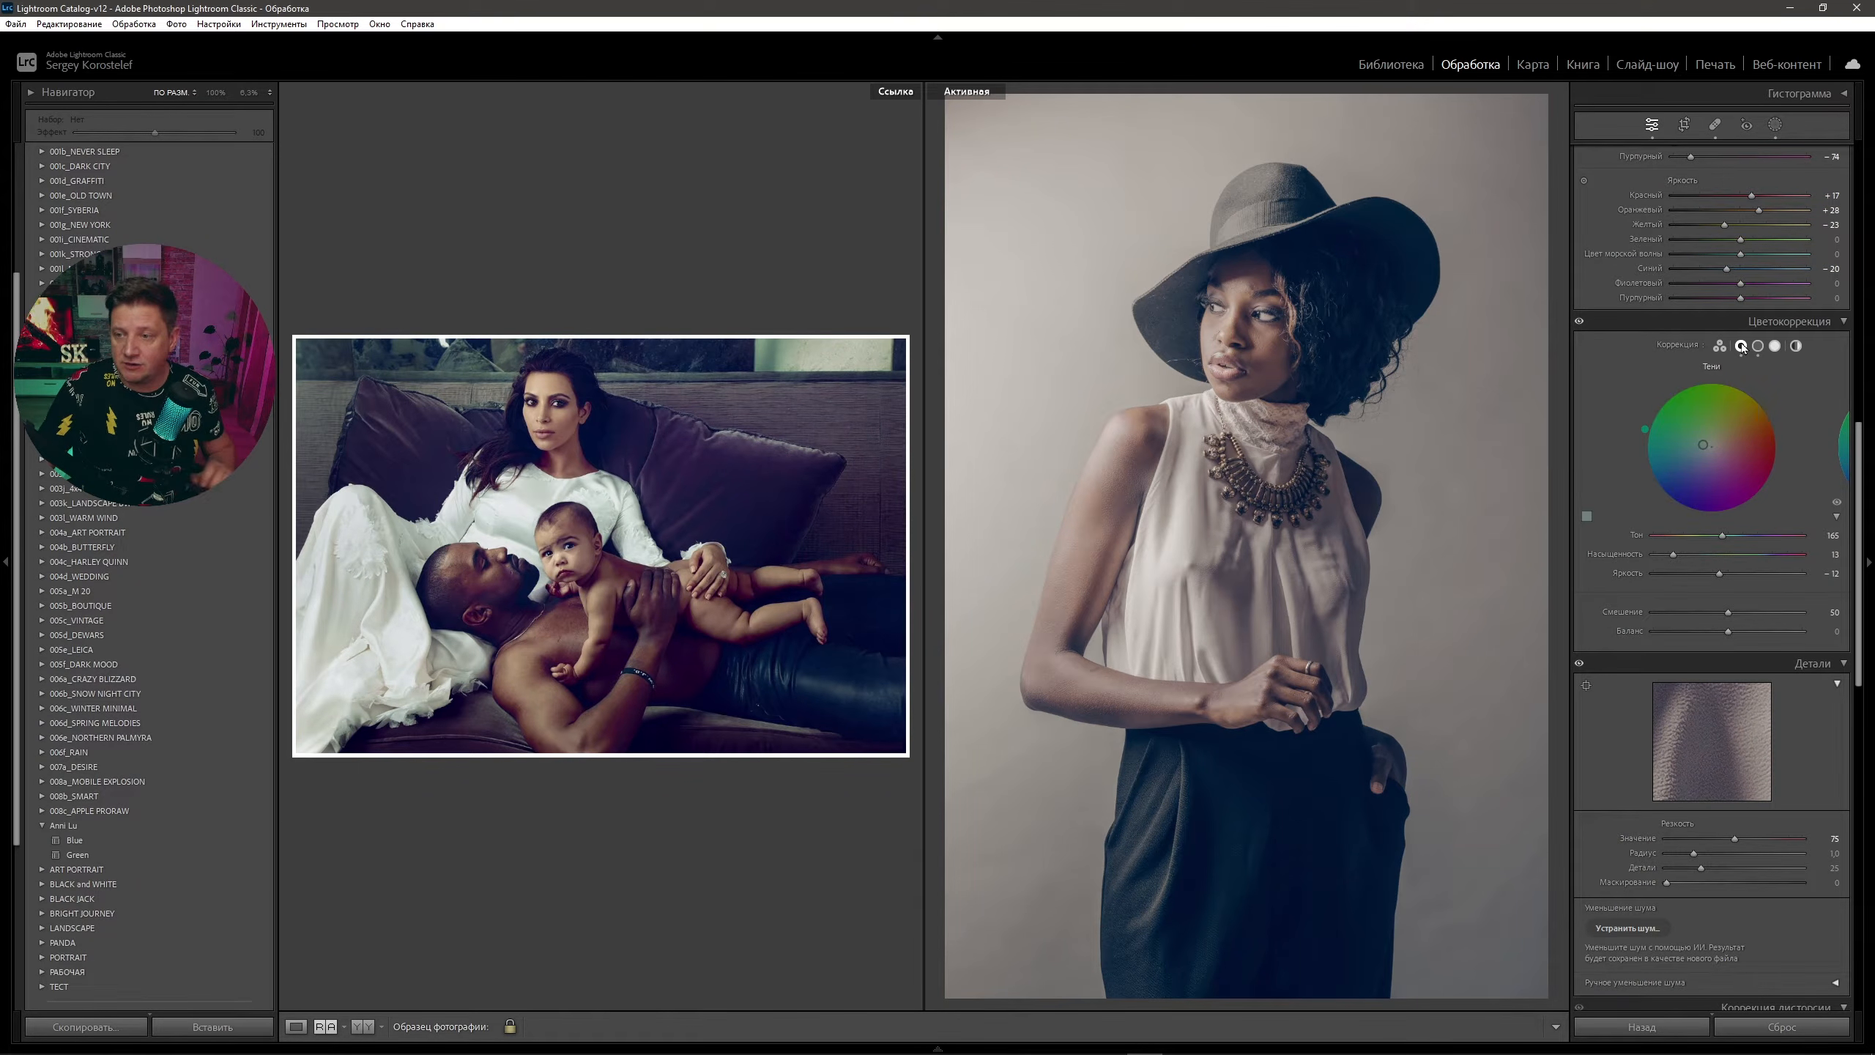
pyautogui.moveTo(1674, 559); pyautogui.dragTo(1724, 561)
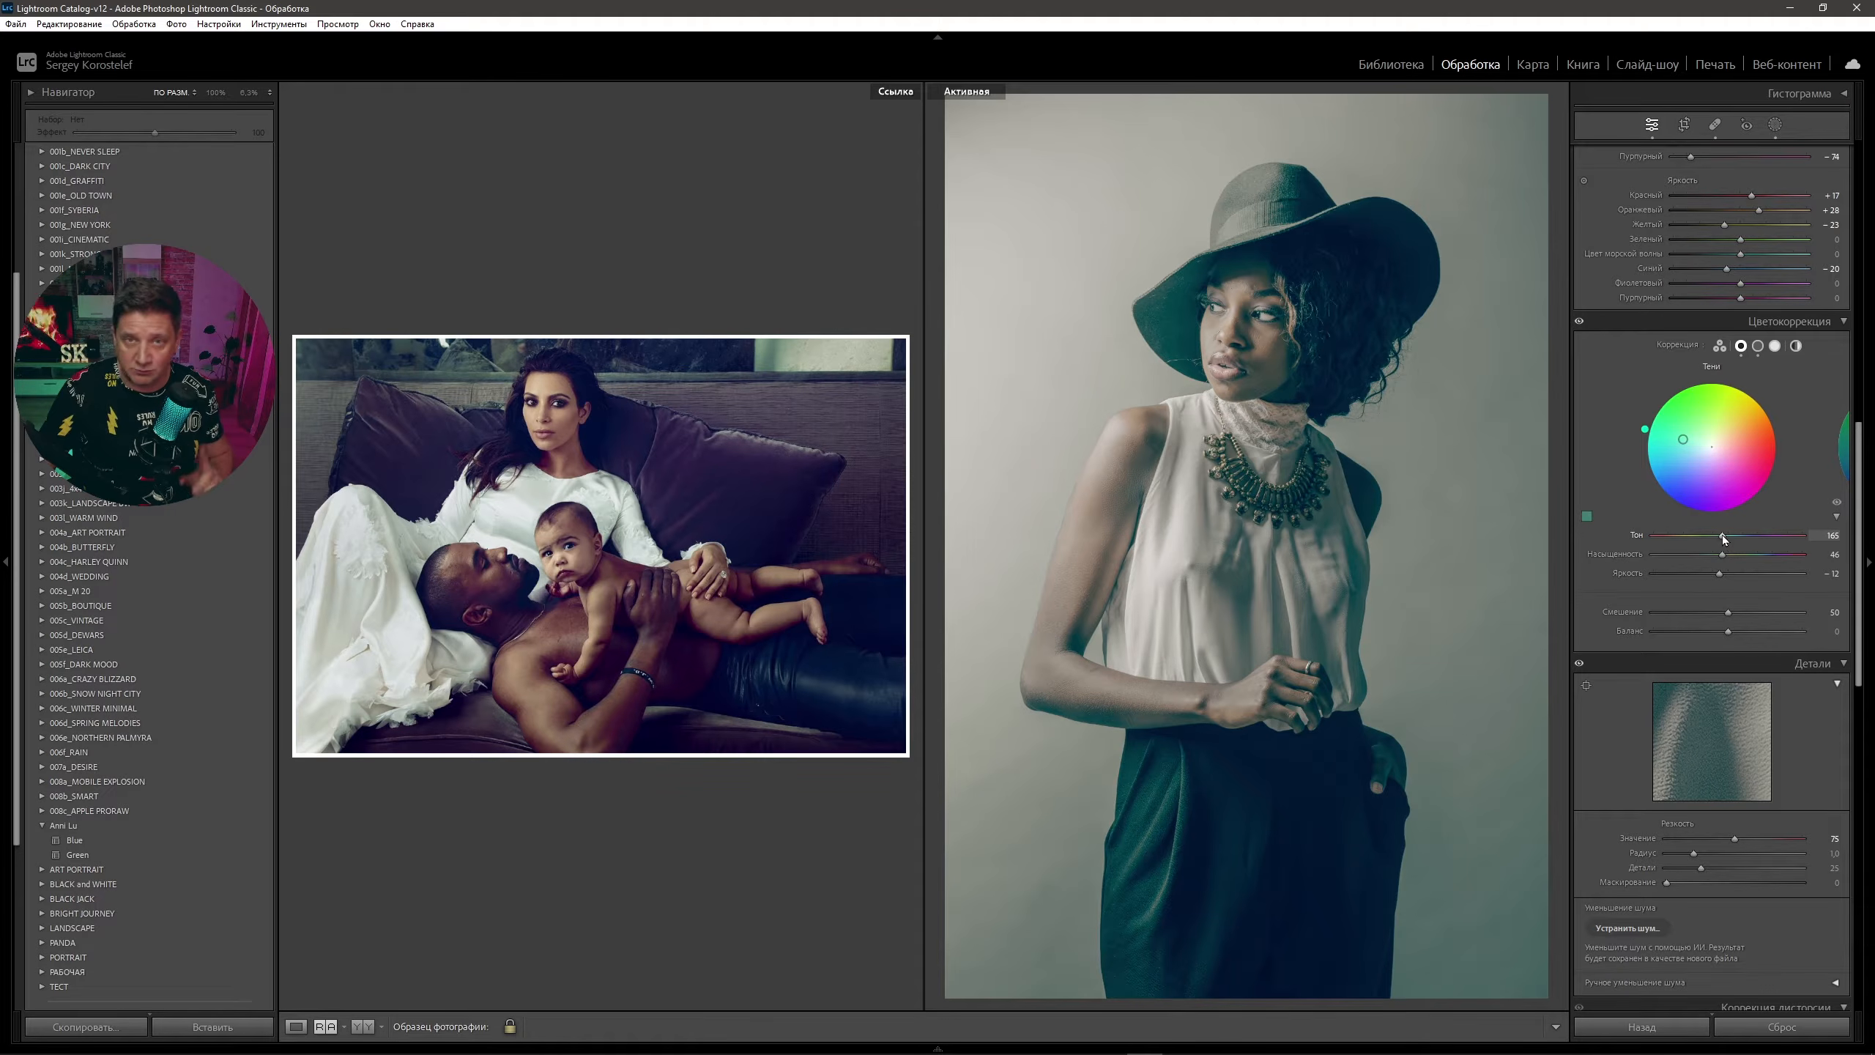
pyautogui.moveTo(1724, 537); pyautogui.dragTo(1746, 536)
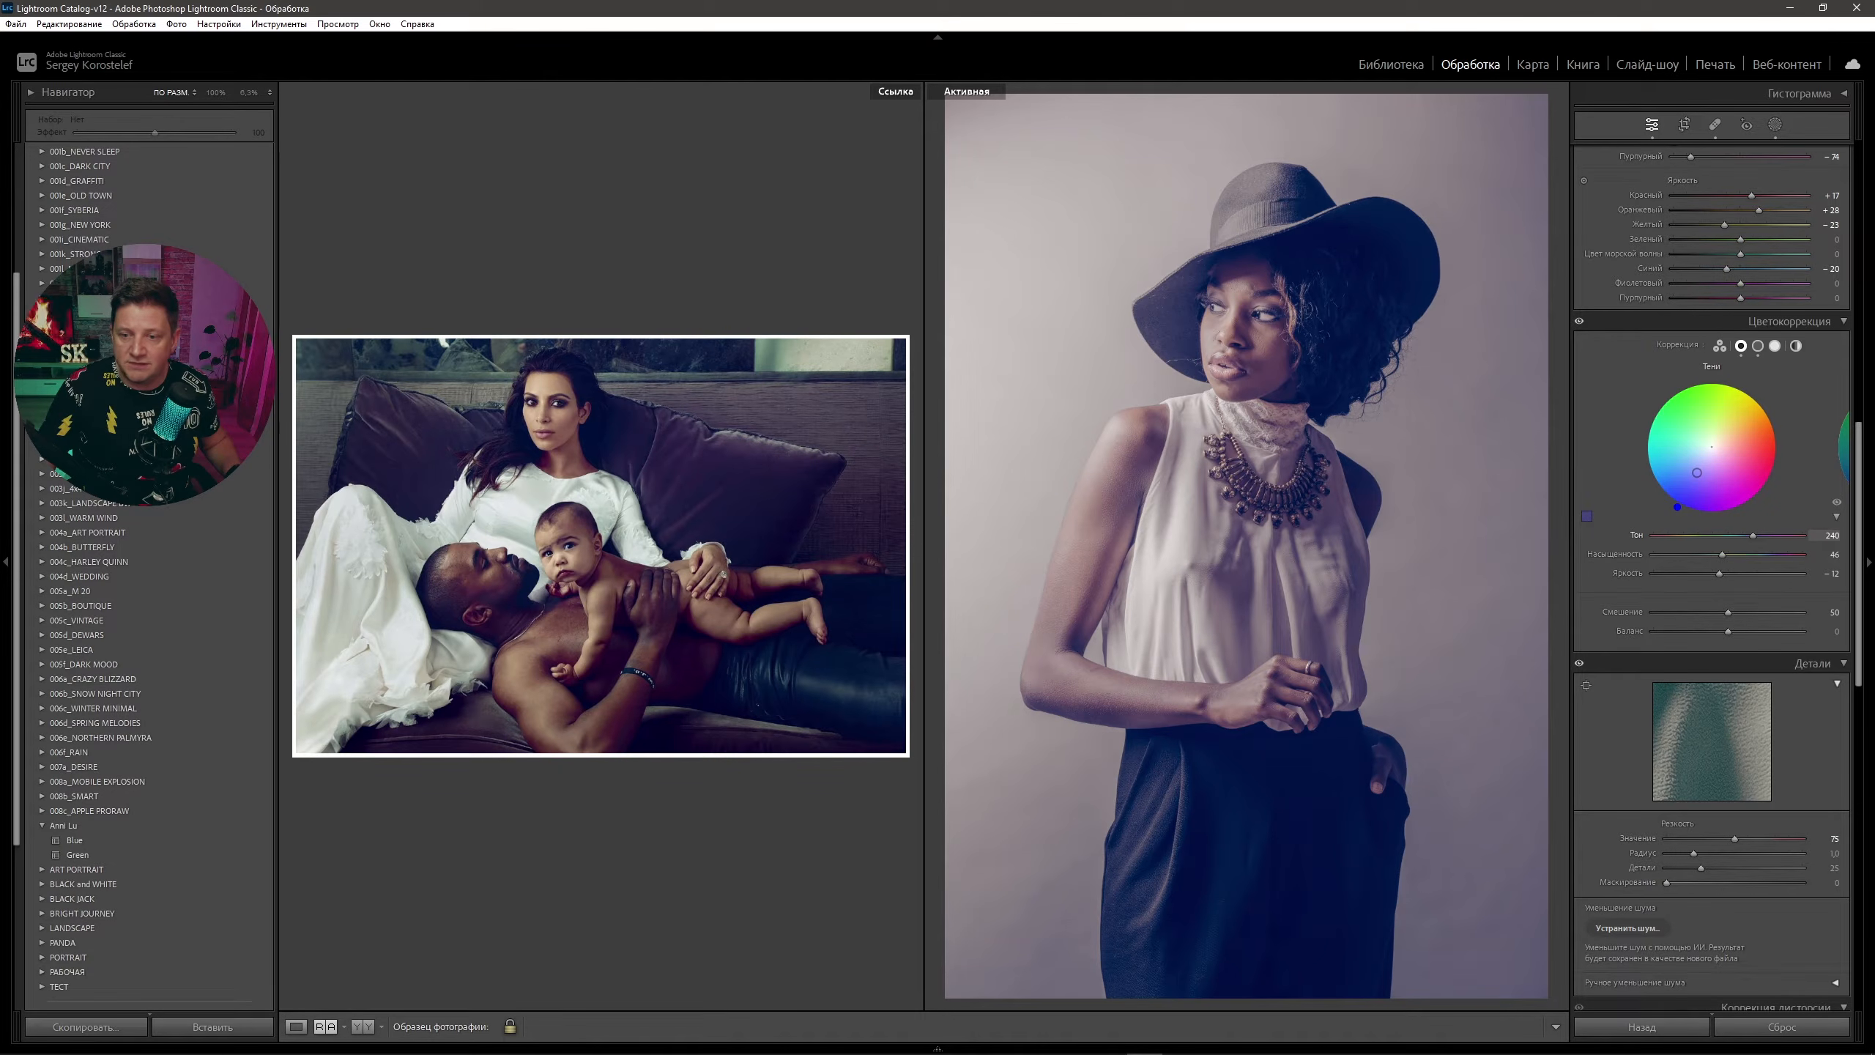
pyautogui.moveTo(1723, 557); pyautogui.dragTo(1675, 557)
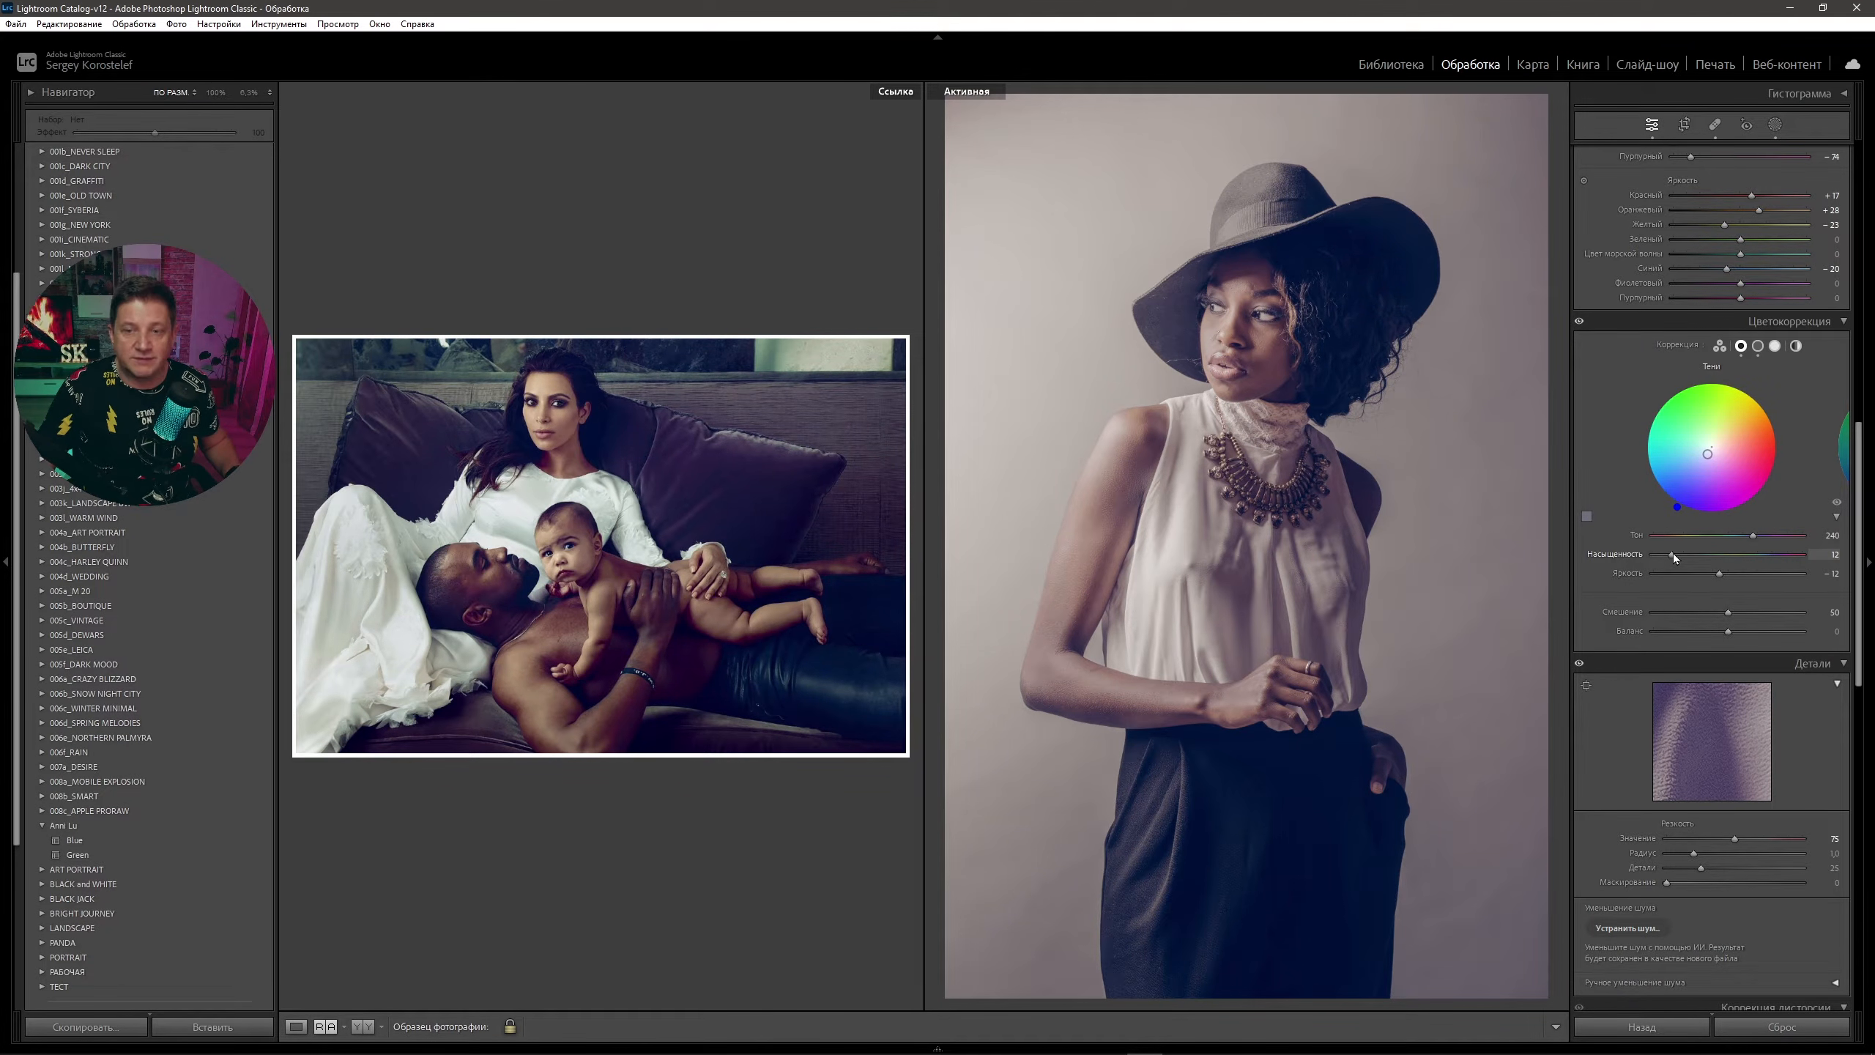
# - Tint the color-grading midtones with hue 88 and saturation 10, and lower the shadows' luminance to −40
pyautogui.click(1758, 345)
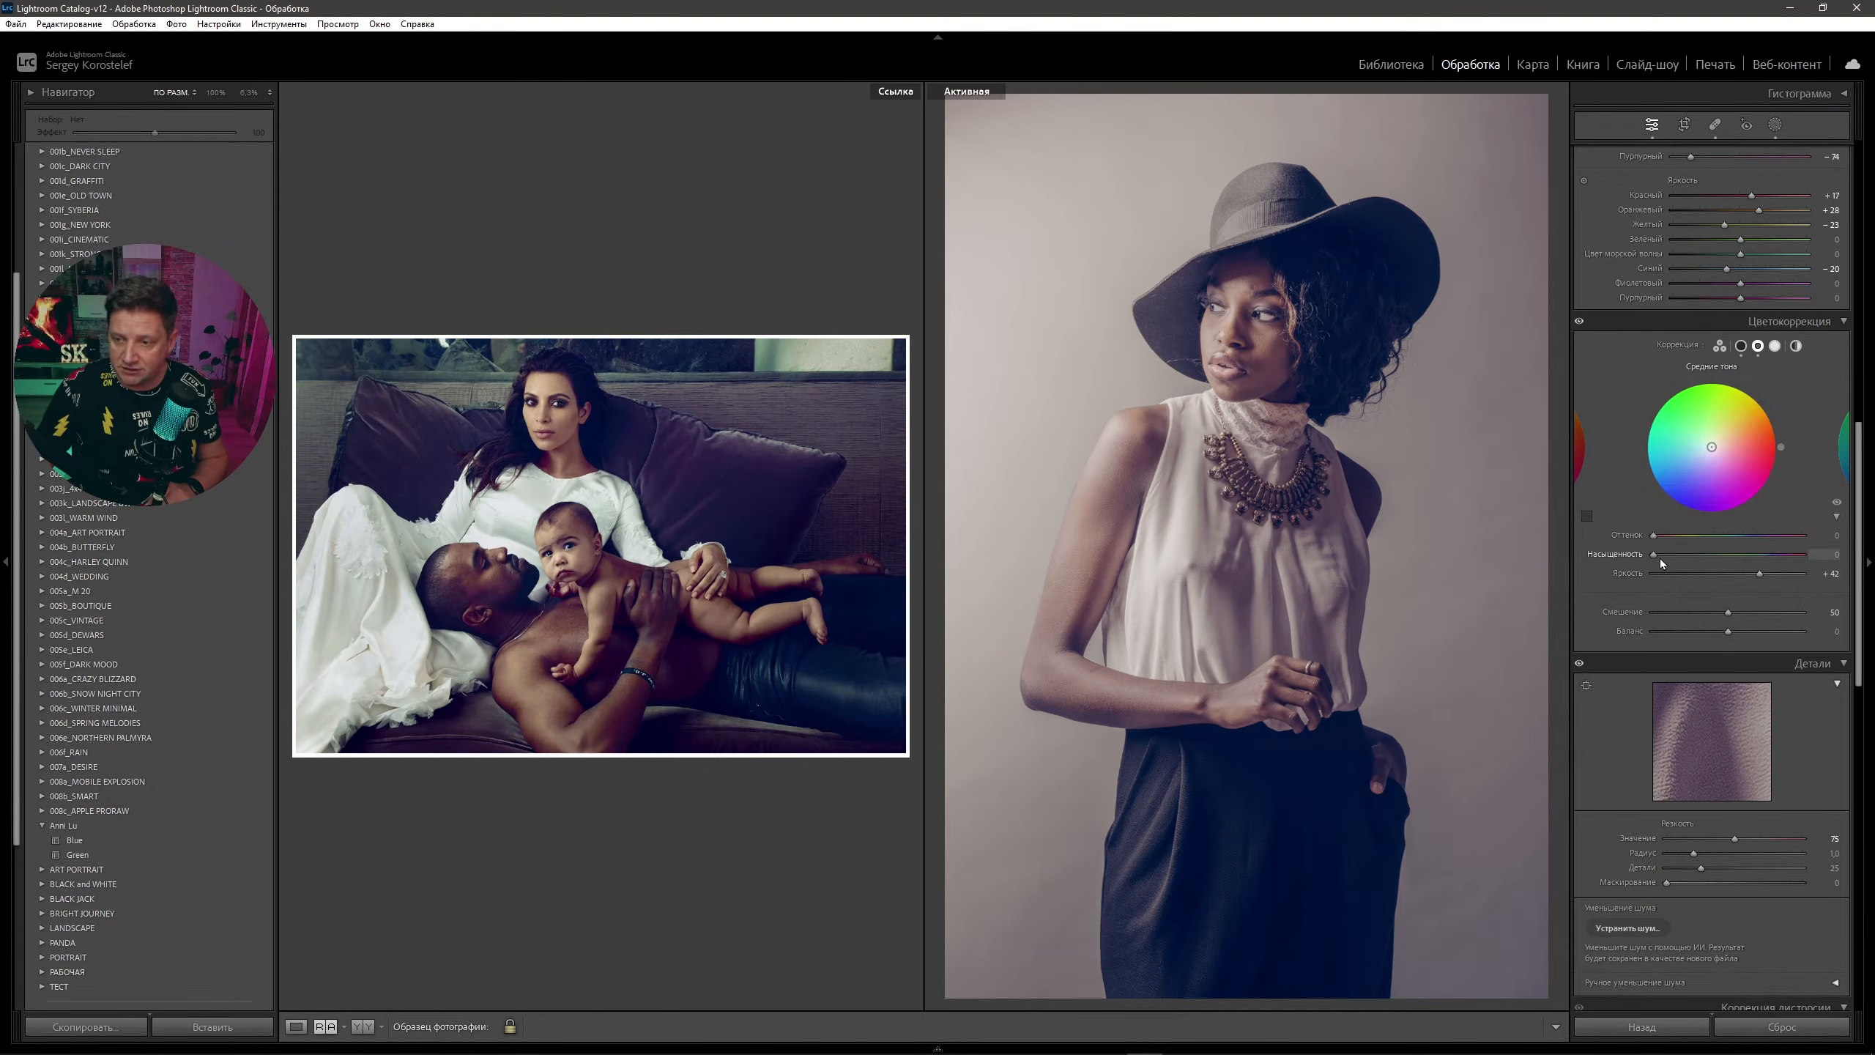
pyautogui.moveTo(1661, 557)
pyautogui.mouseDown()
pyautogui.moveTo(1689, 557)
pyautogui.moveTo(1664, 536)
pyautogui.moveTo(1690, 537)
pyautogui.mouseUp()
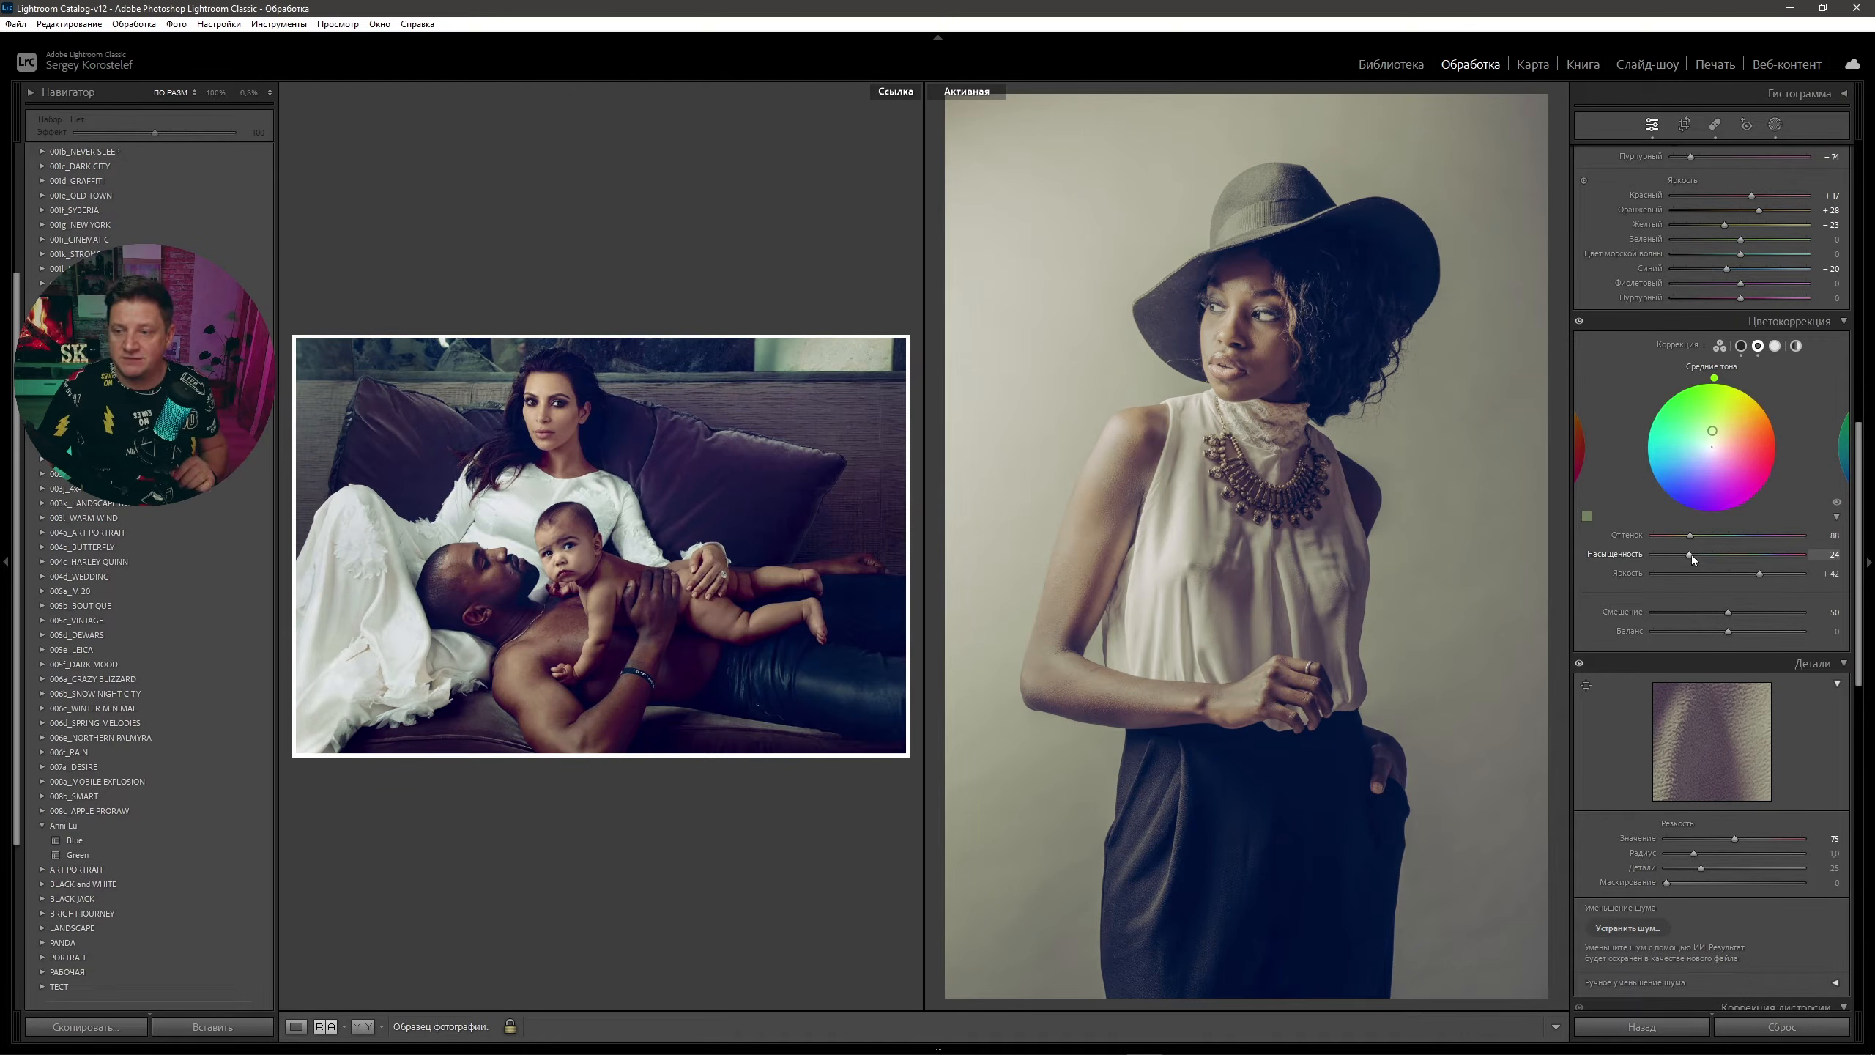
pyautogui.moveTo(1691, 555); pyautogui.dragTo(1671, 555)
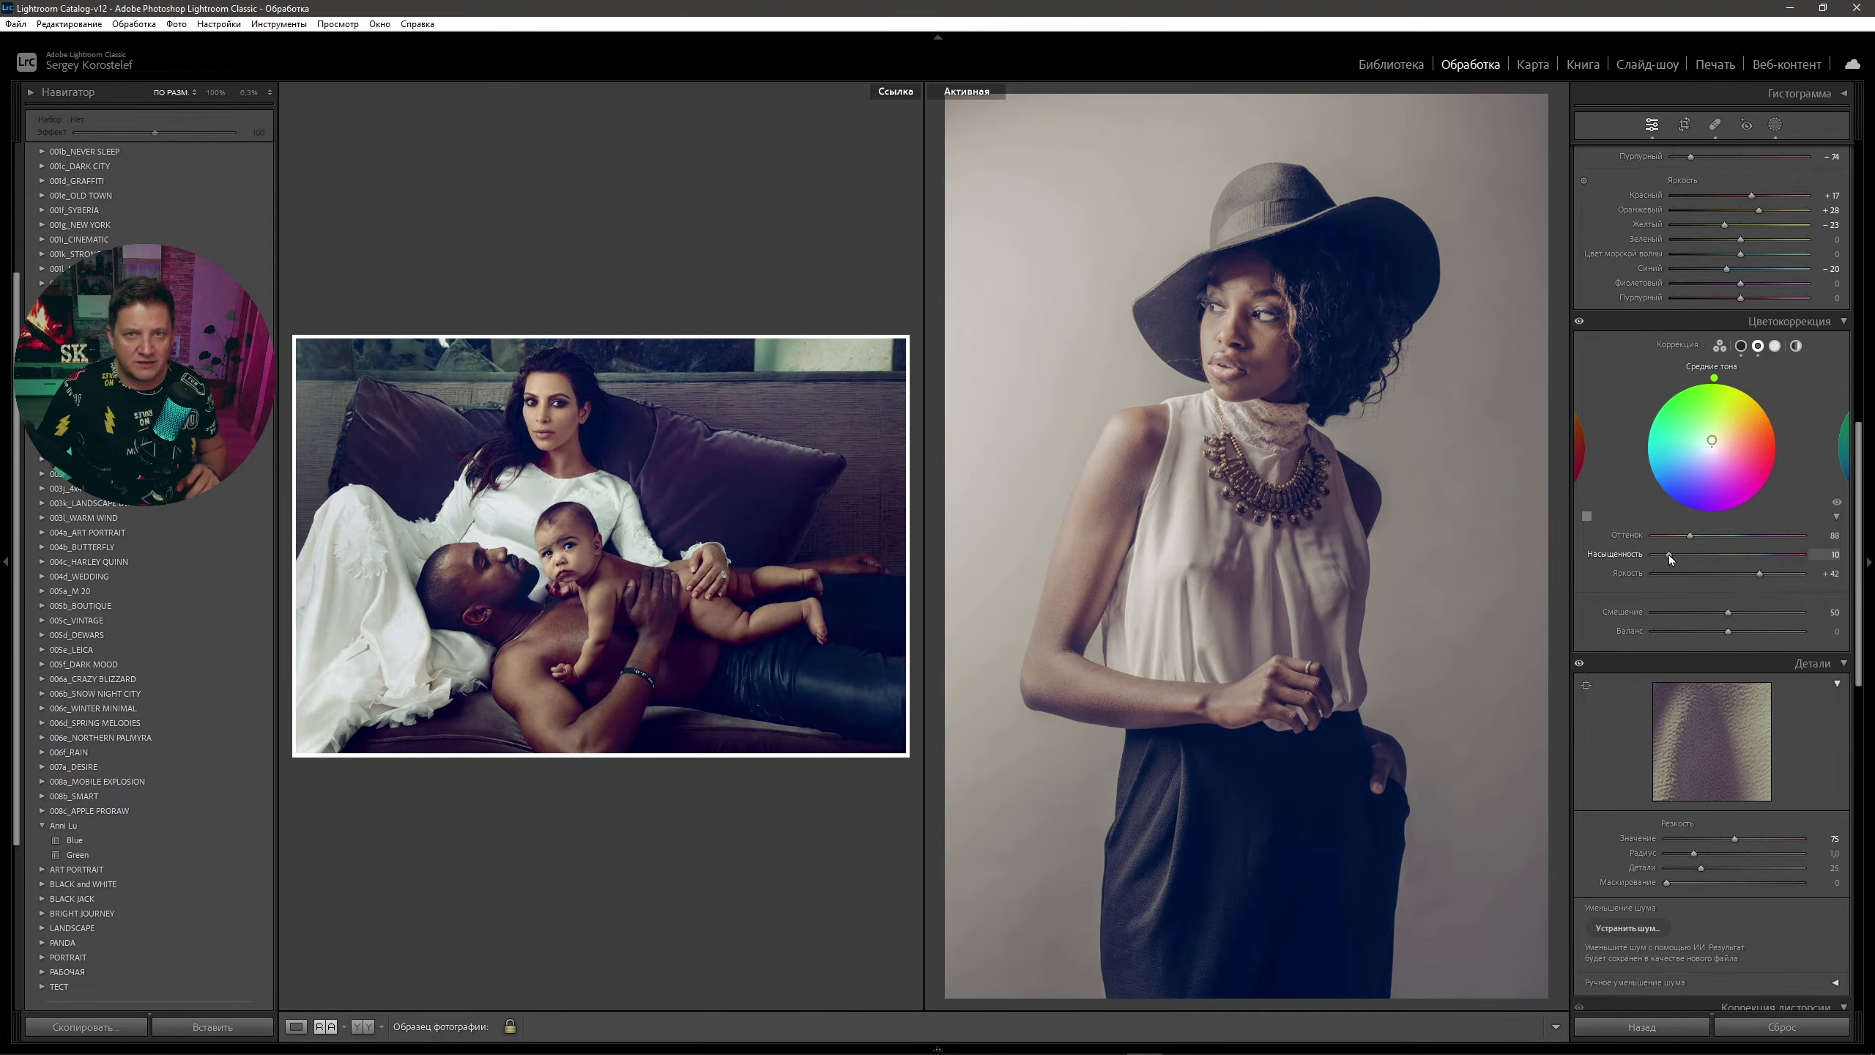
pyautogui.click(1741, 345)
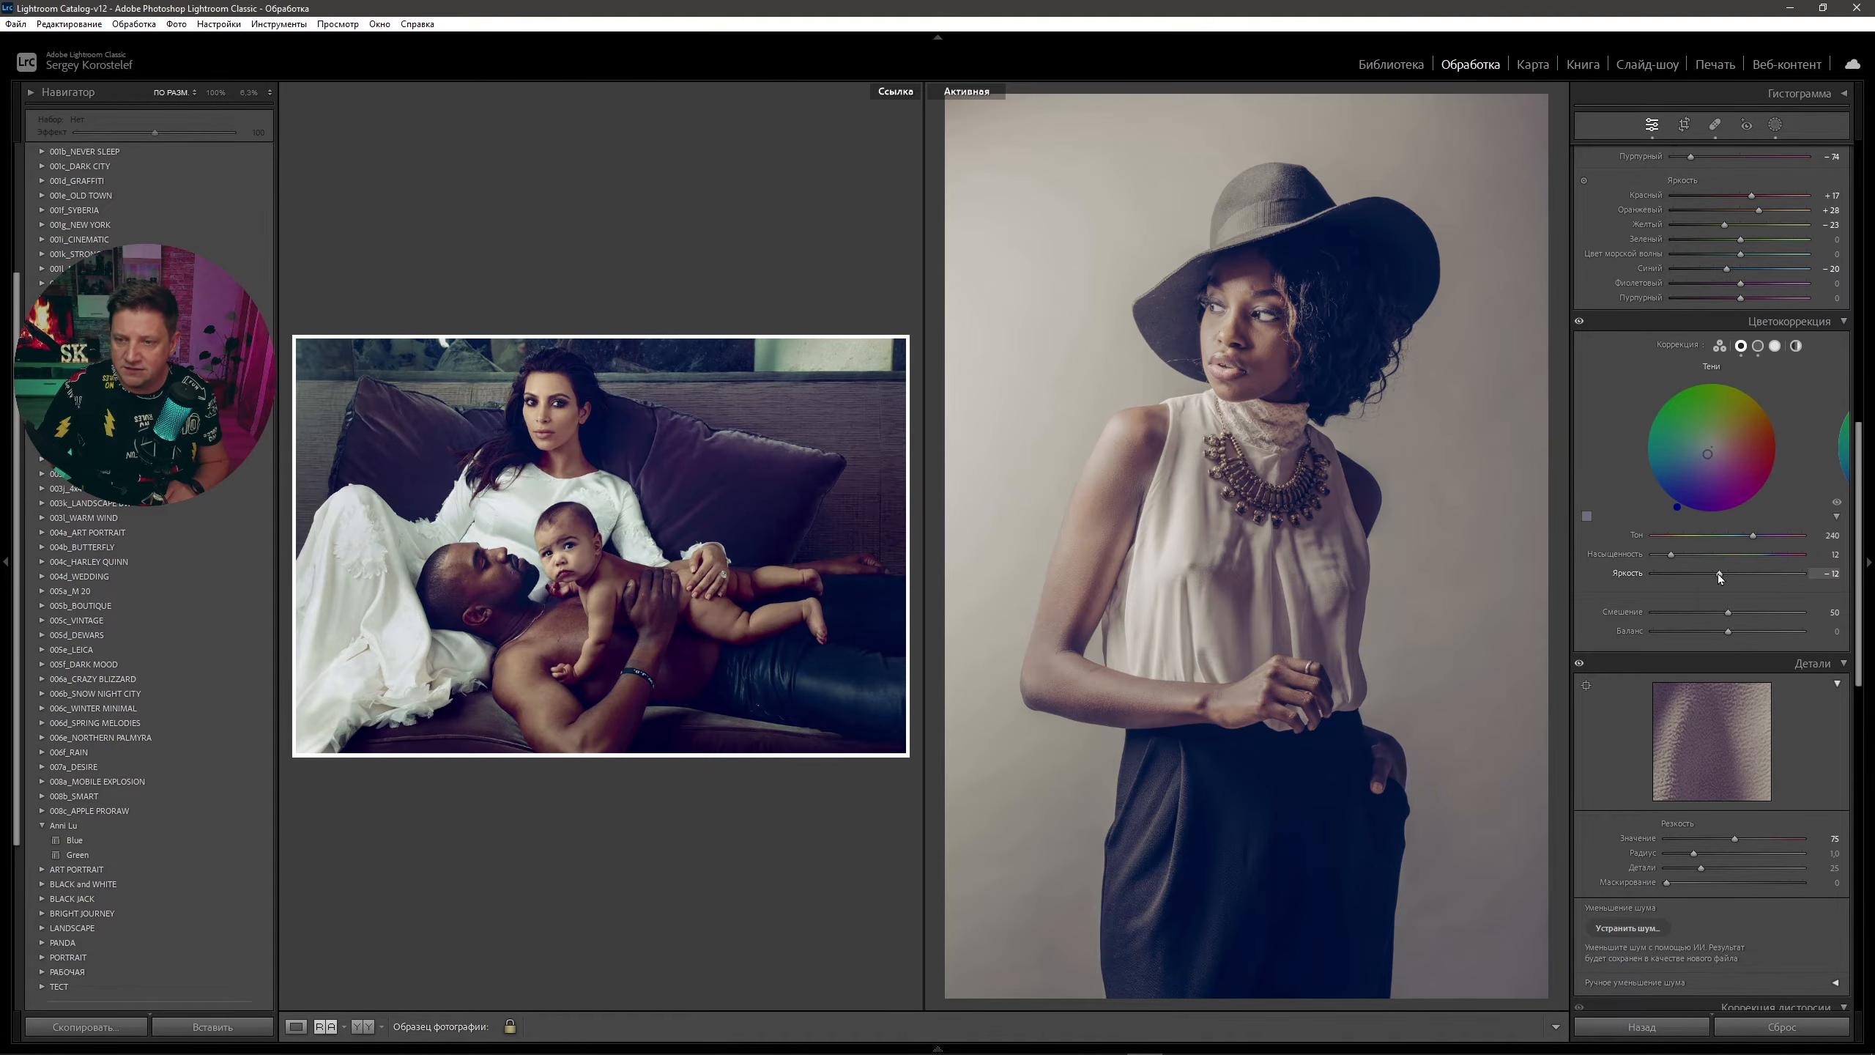
pyautogui.moveTo(1718, 577); pyautogui.dragTo(1694, 574)
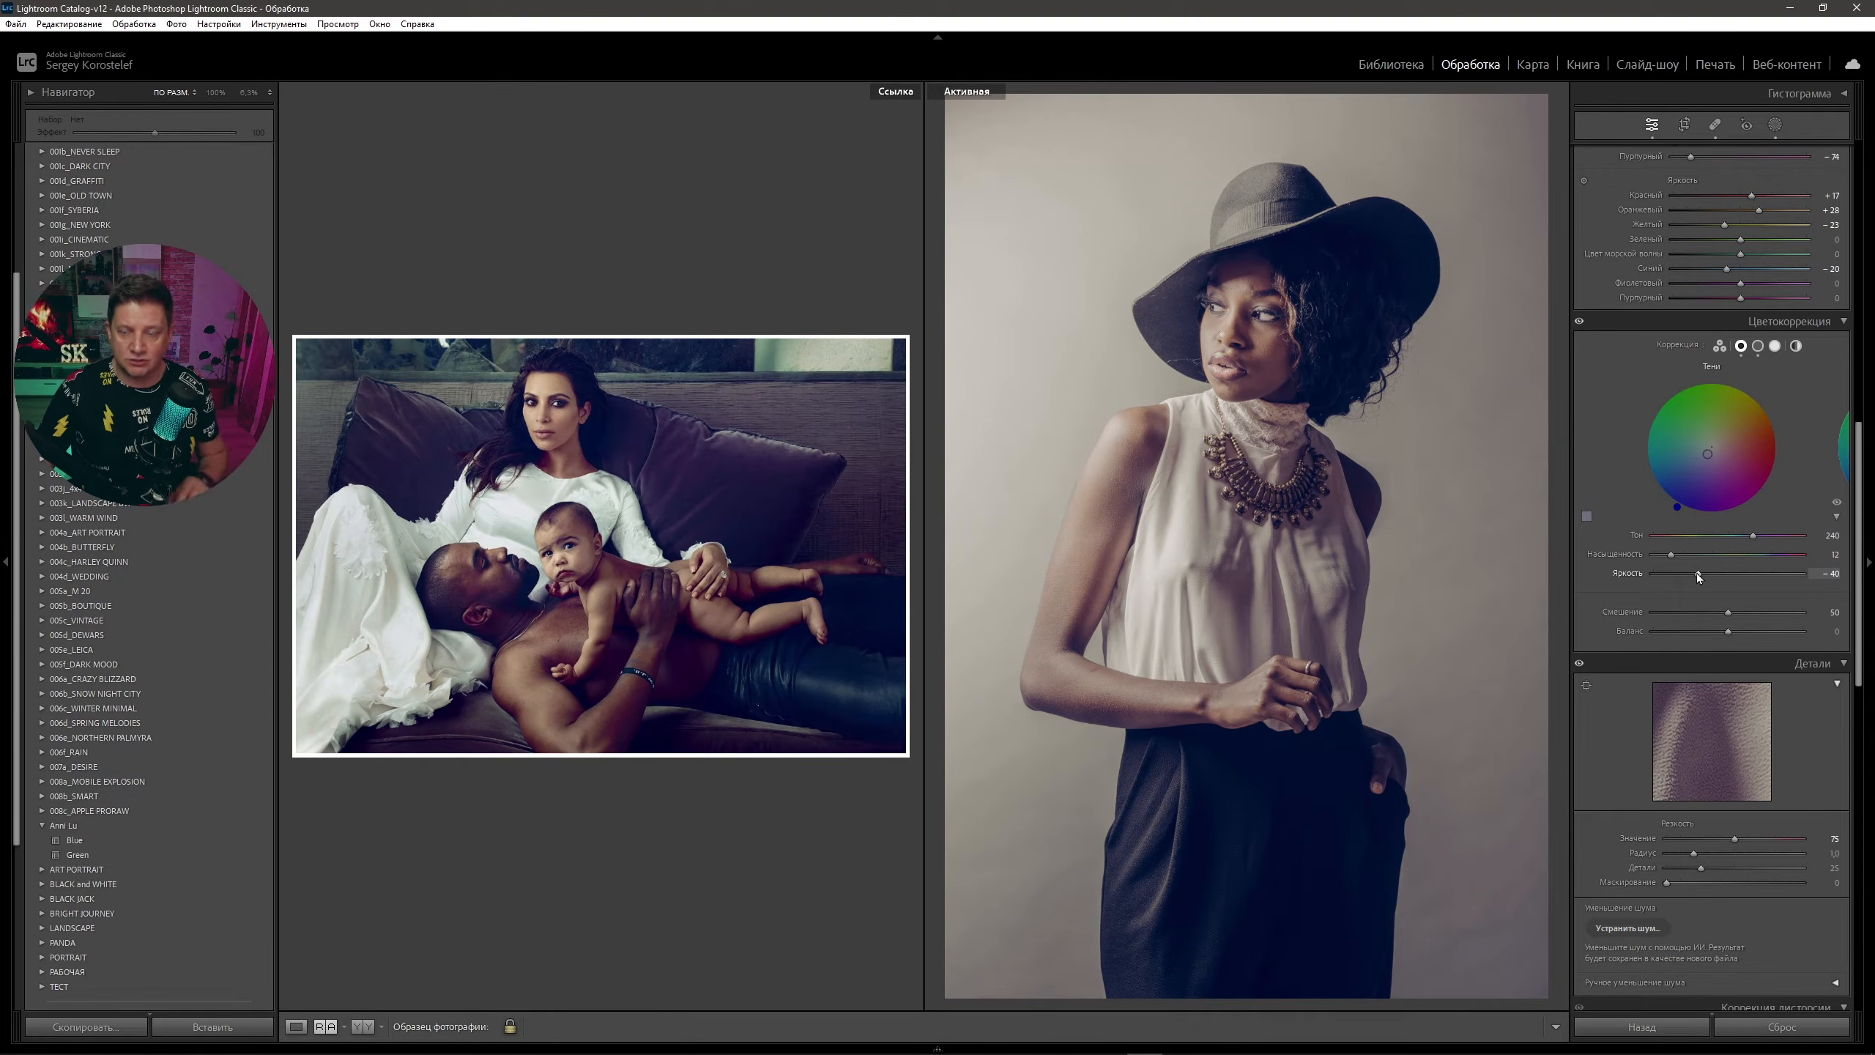
# - Set the vignette amount to −26 and the calibration shadow tint to +10, comparing the portrait with its unedited version
pyautogui.moveTo(1865, 462); pyautogui.dragTo(1813, 786)
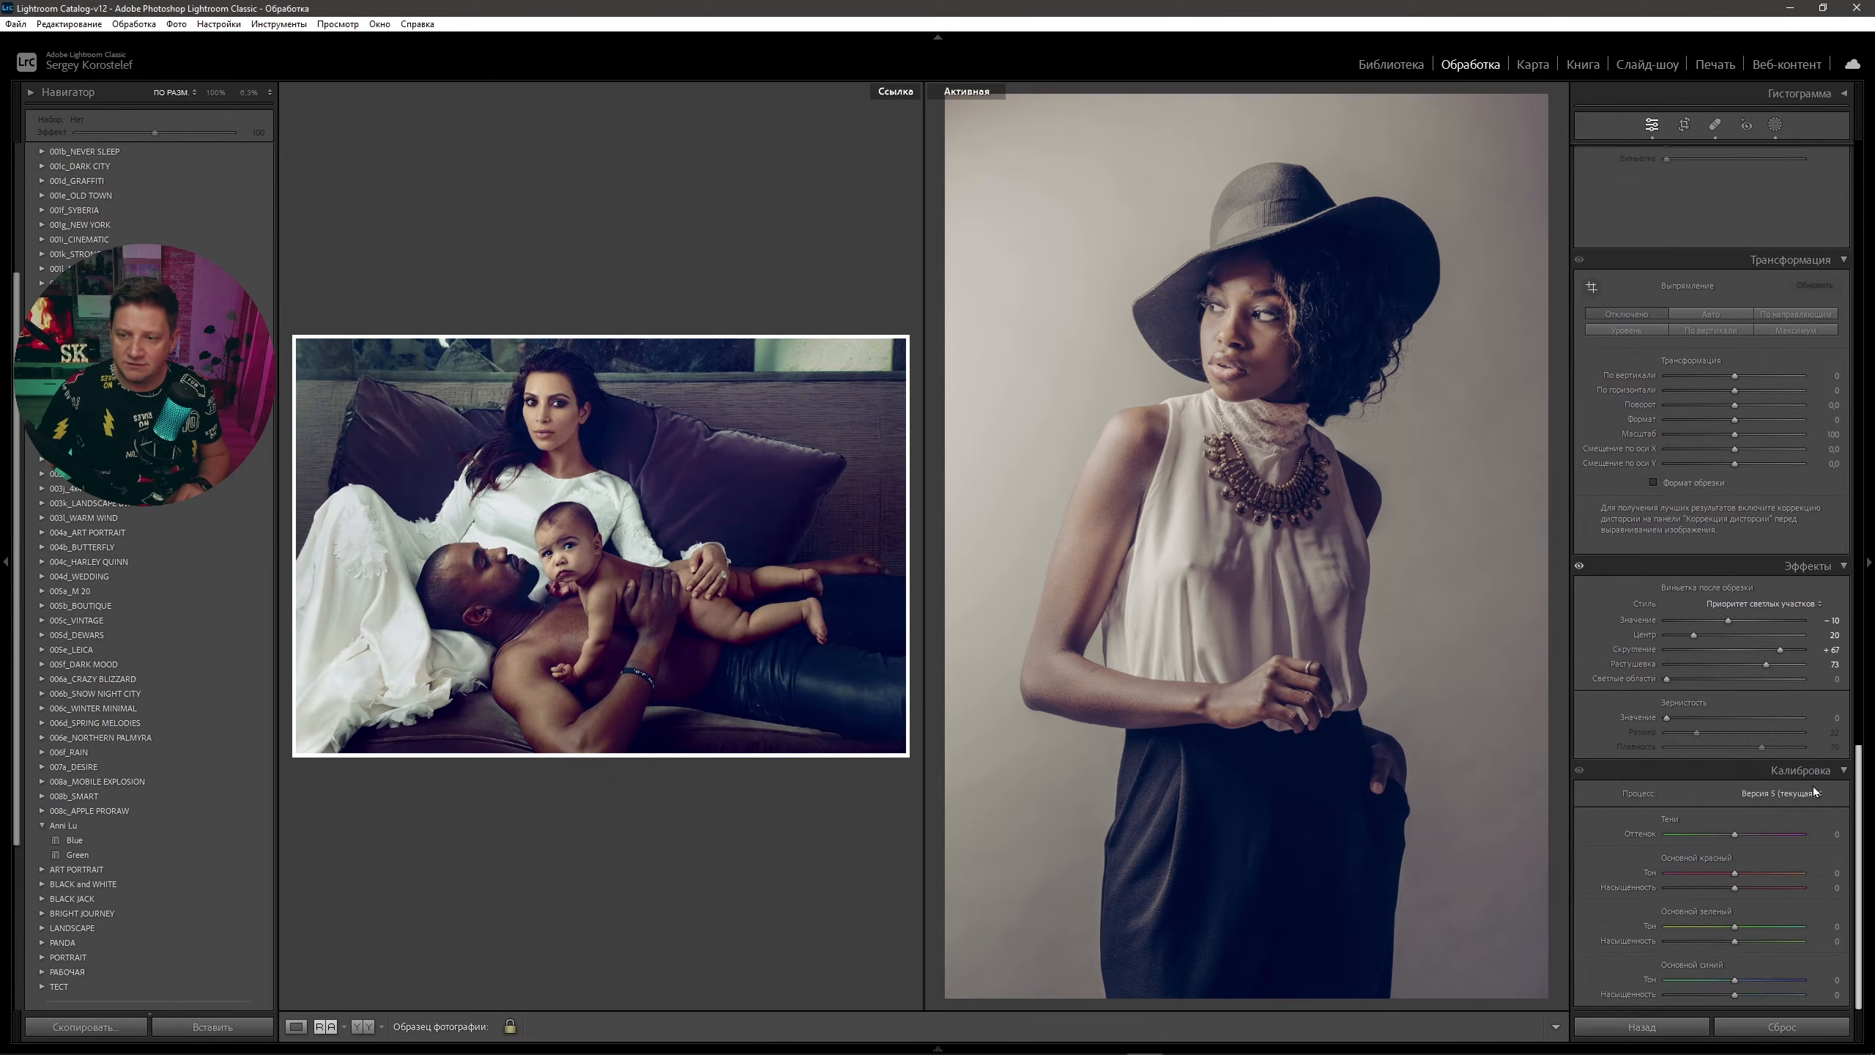
pyautogui.moveTo(1724, 621); pyautogui.dragTo(1716, 619)
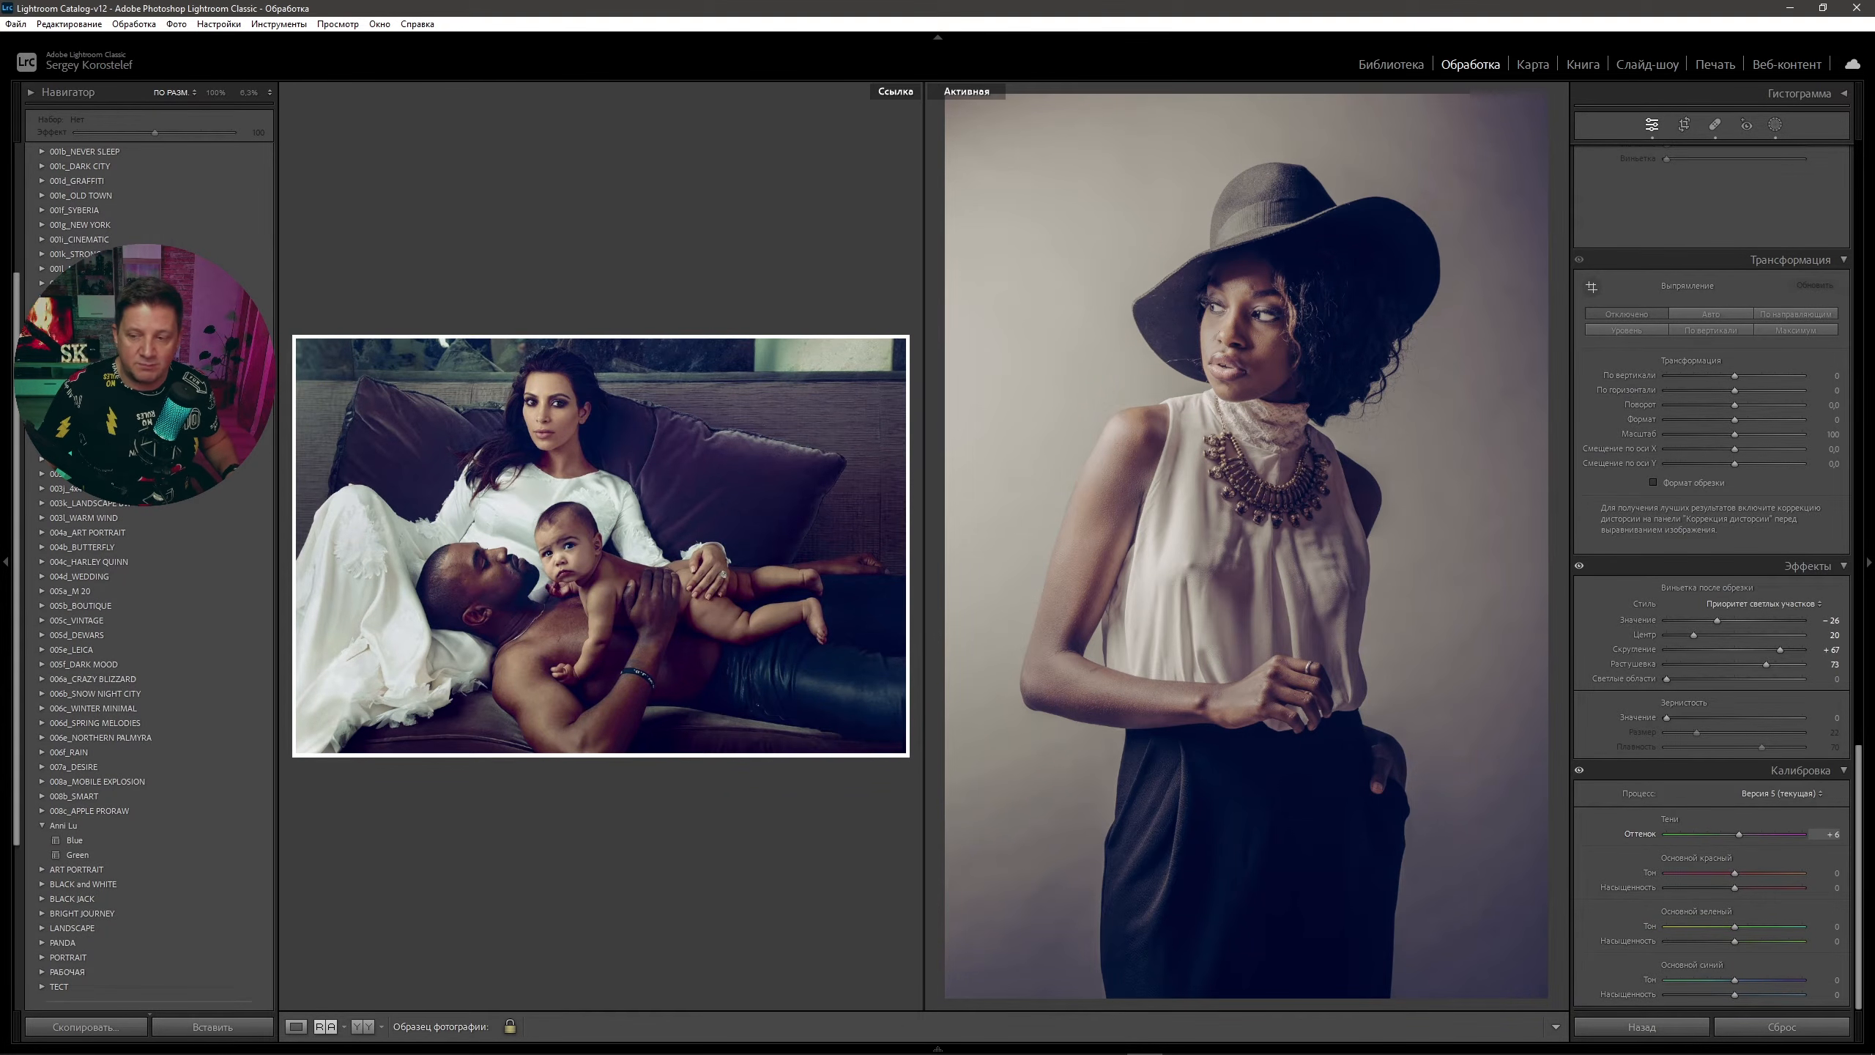
pyautogui.moveTo(1739, 832); pyautogui.dragTo(1741, 833)
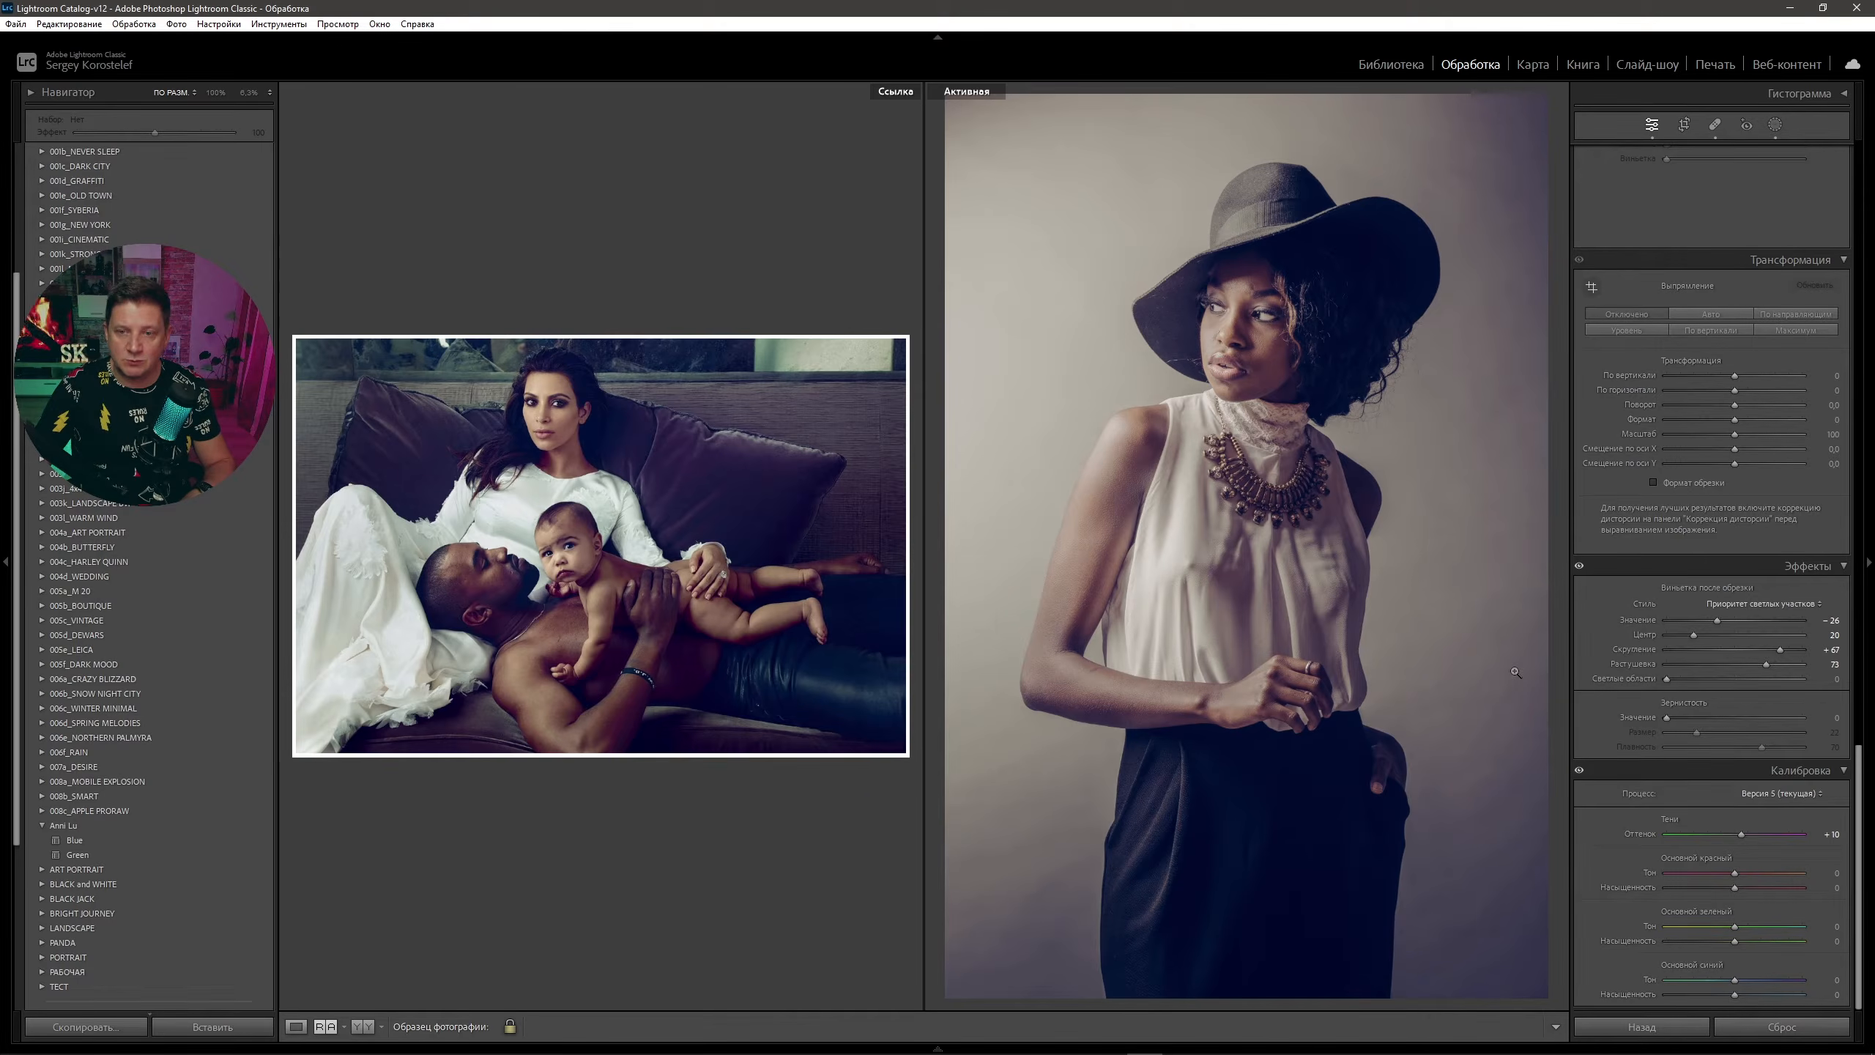
pyautogui.press('\\')
pyautogui.press('\\')
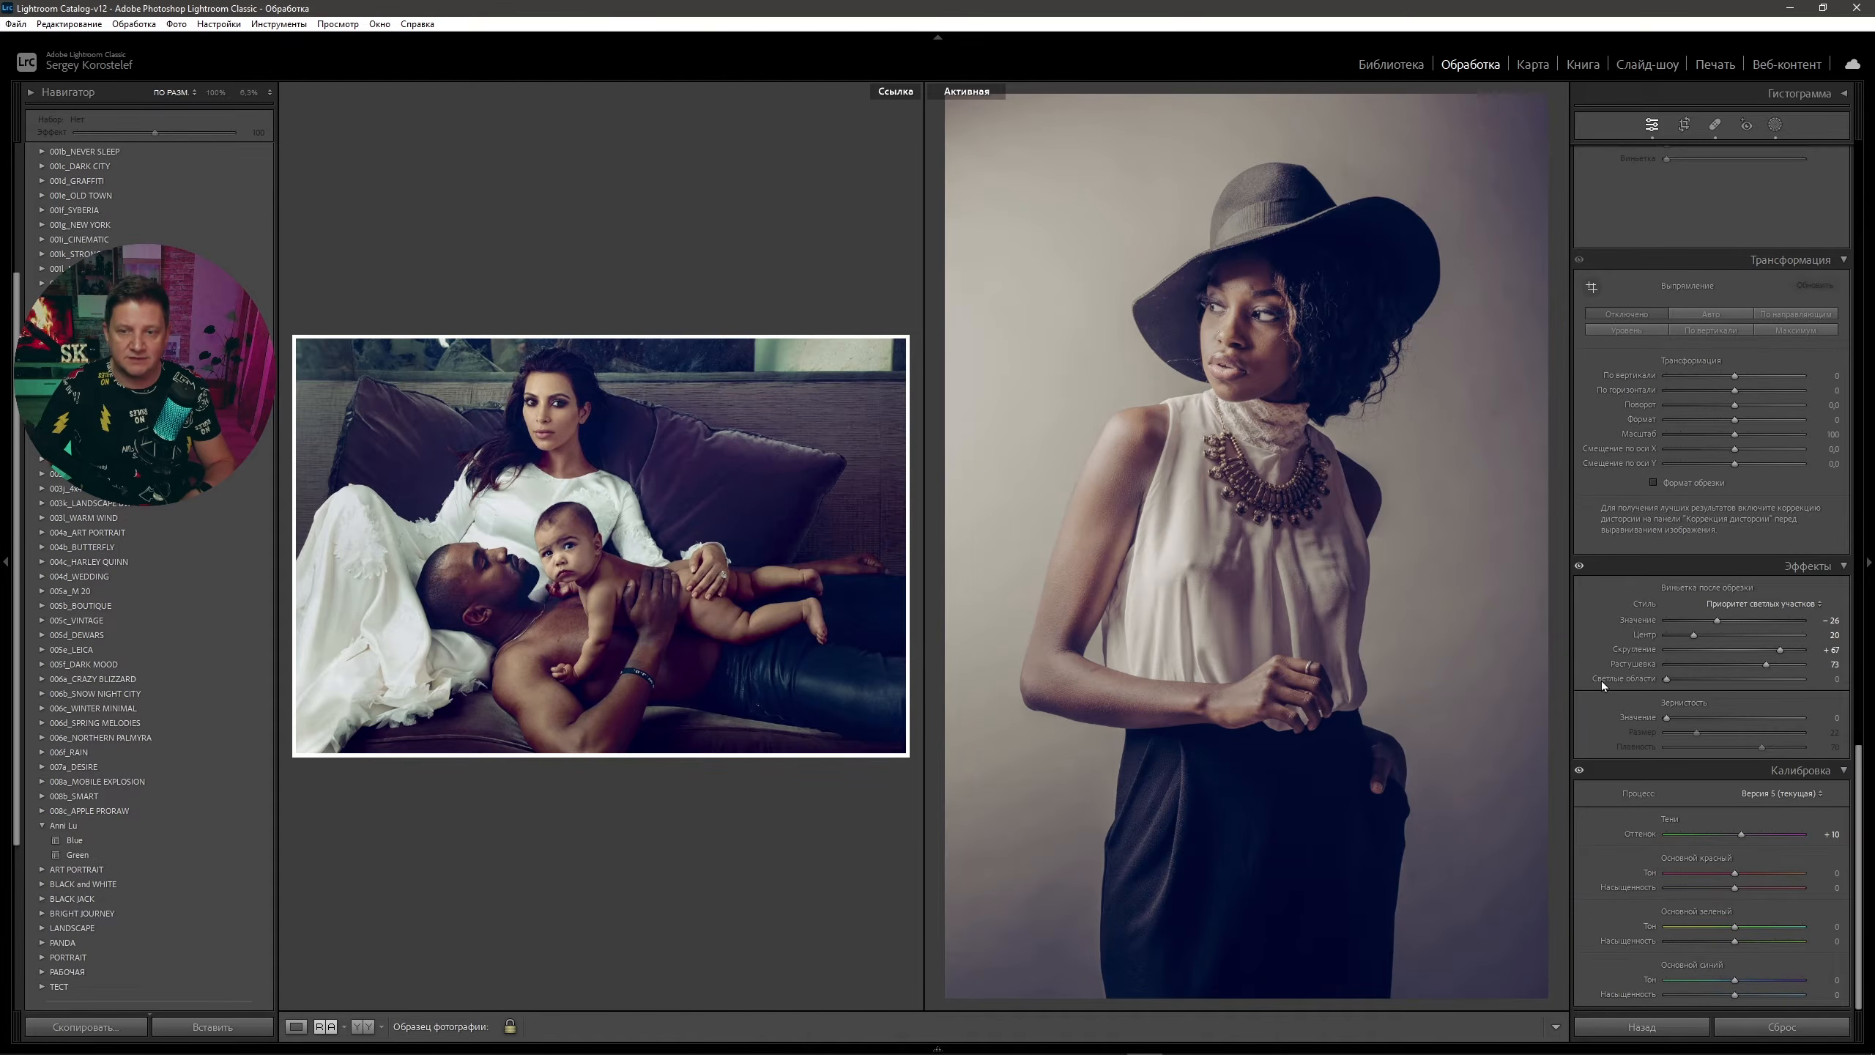
# - Set contrast to −14 and blacks to +65, and move the RGB curve's lower point to input 53, output 30
pyautogui.moveTo(1865, 780); pyautogui.dragTo(1844, 168)
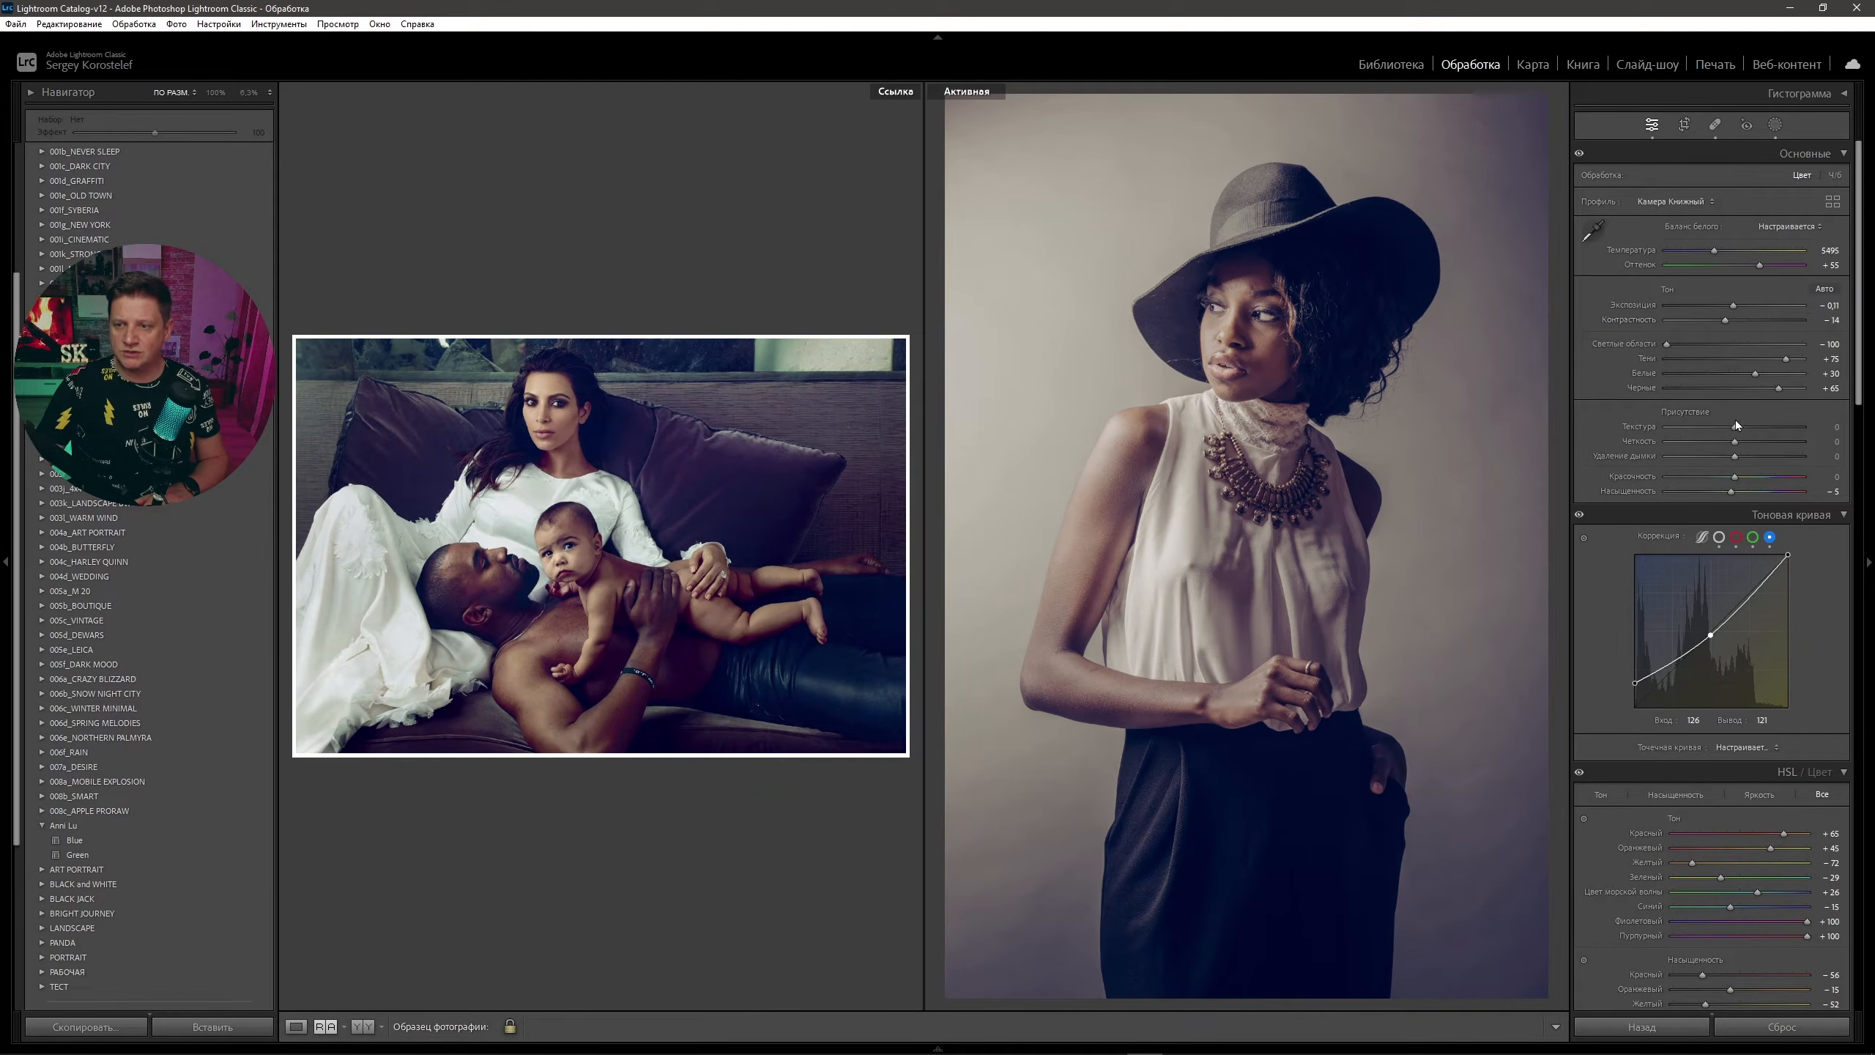
pyautogui.click(1718, 538)
pyautogui.press('alt')
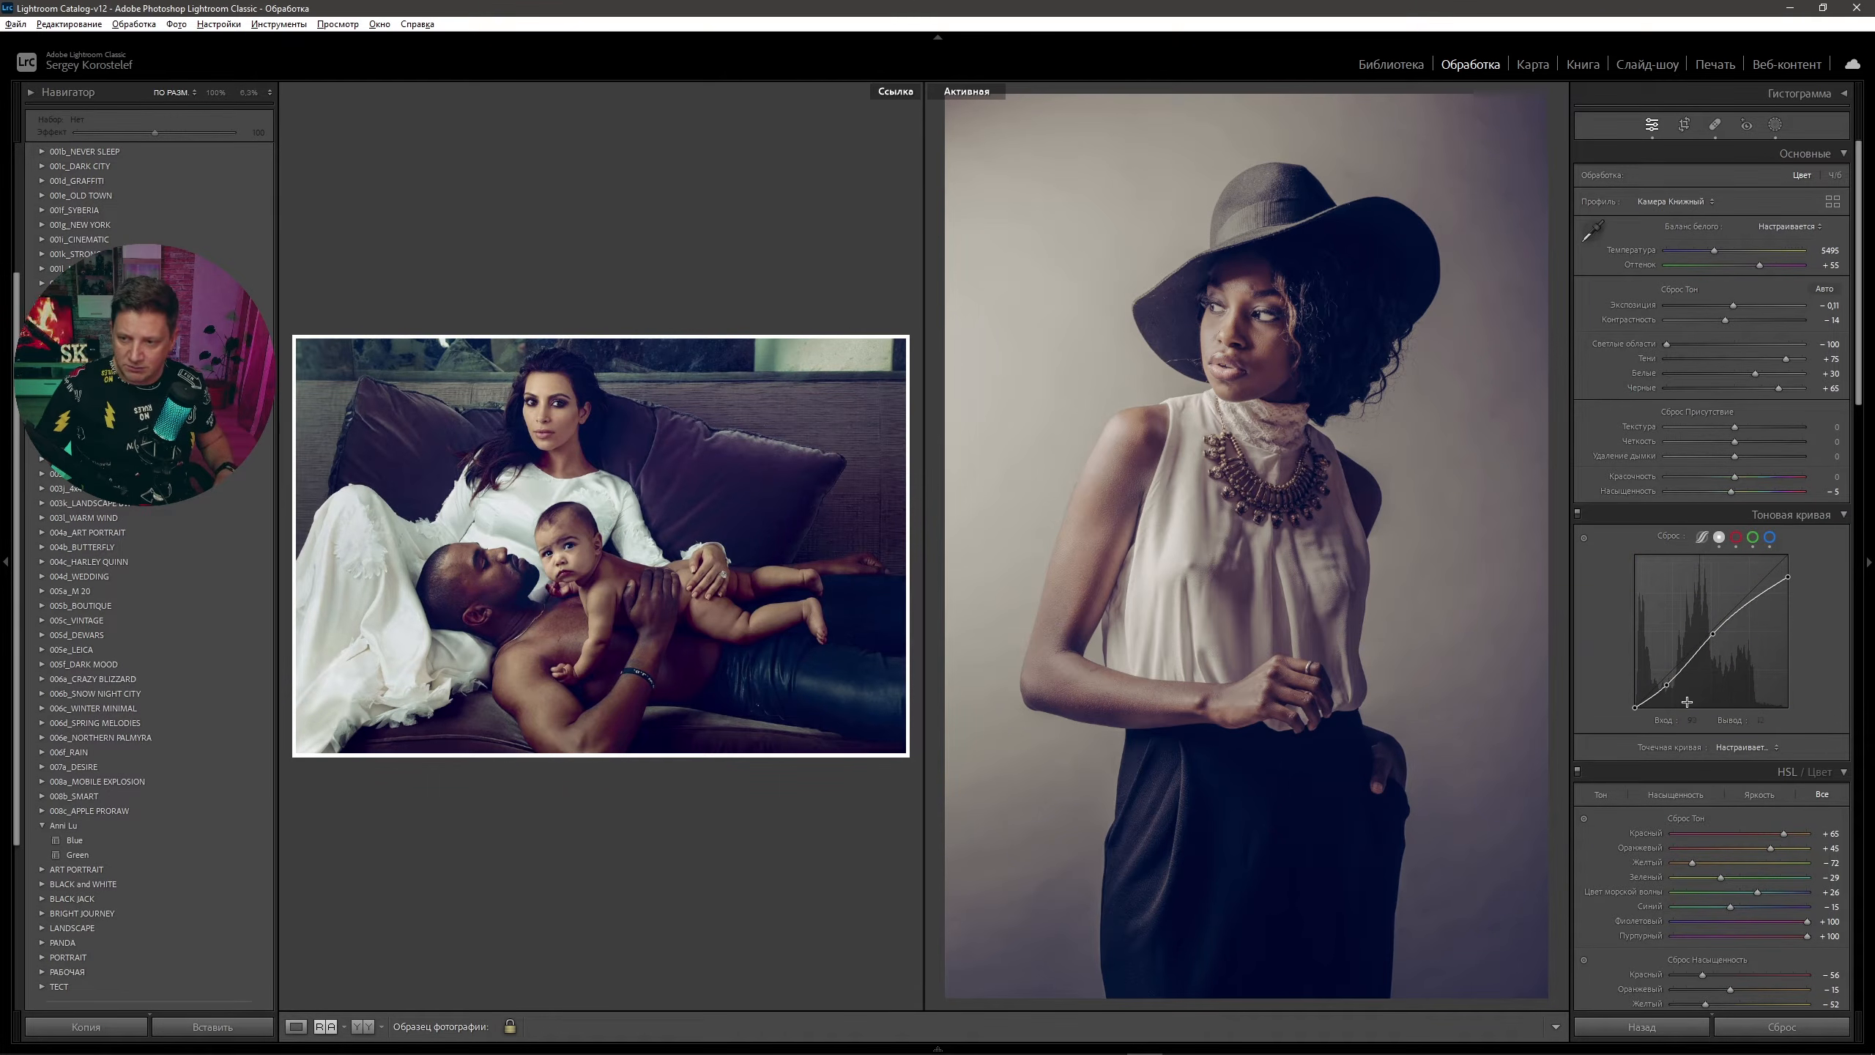
pyautogui.moveTo(1667, 688); pyautogui.dragTo(1674, 714)
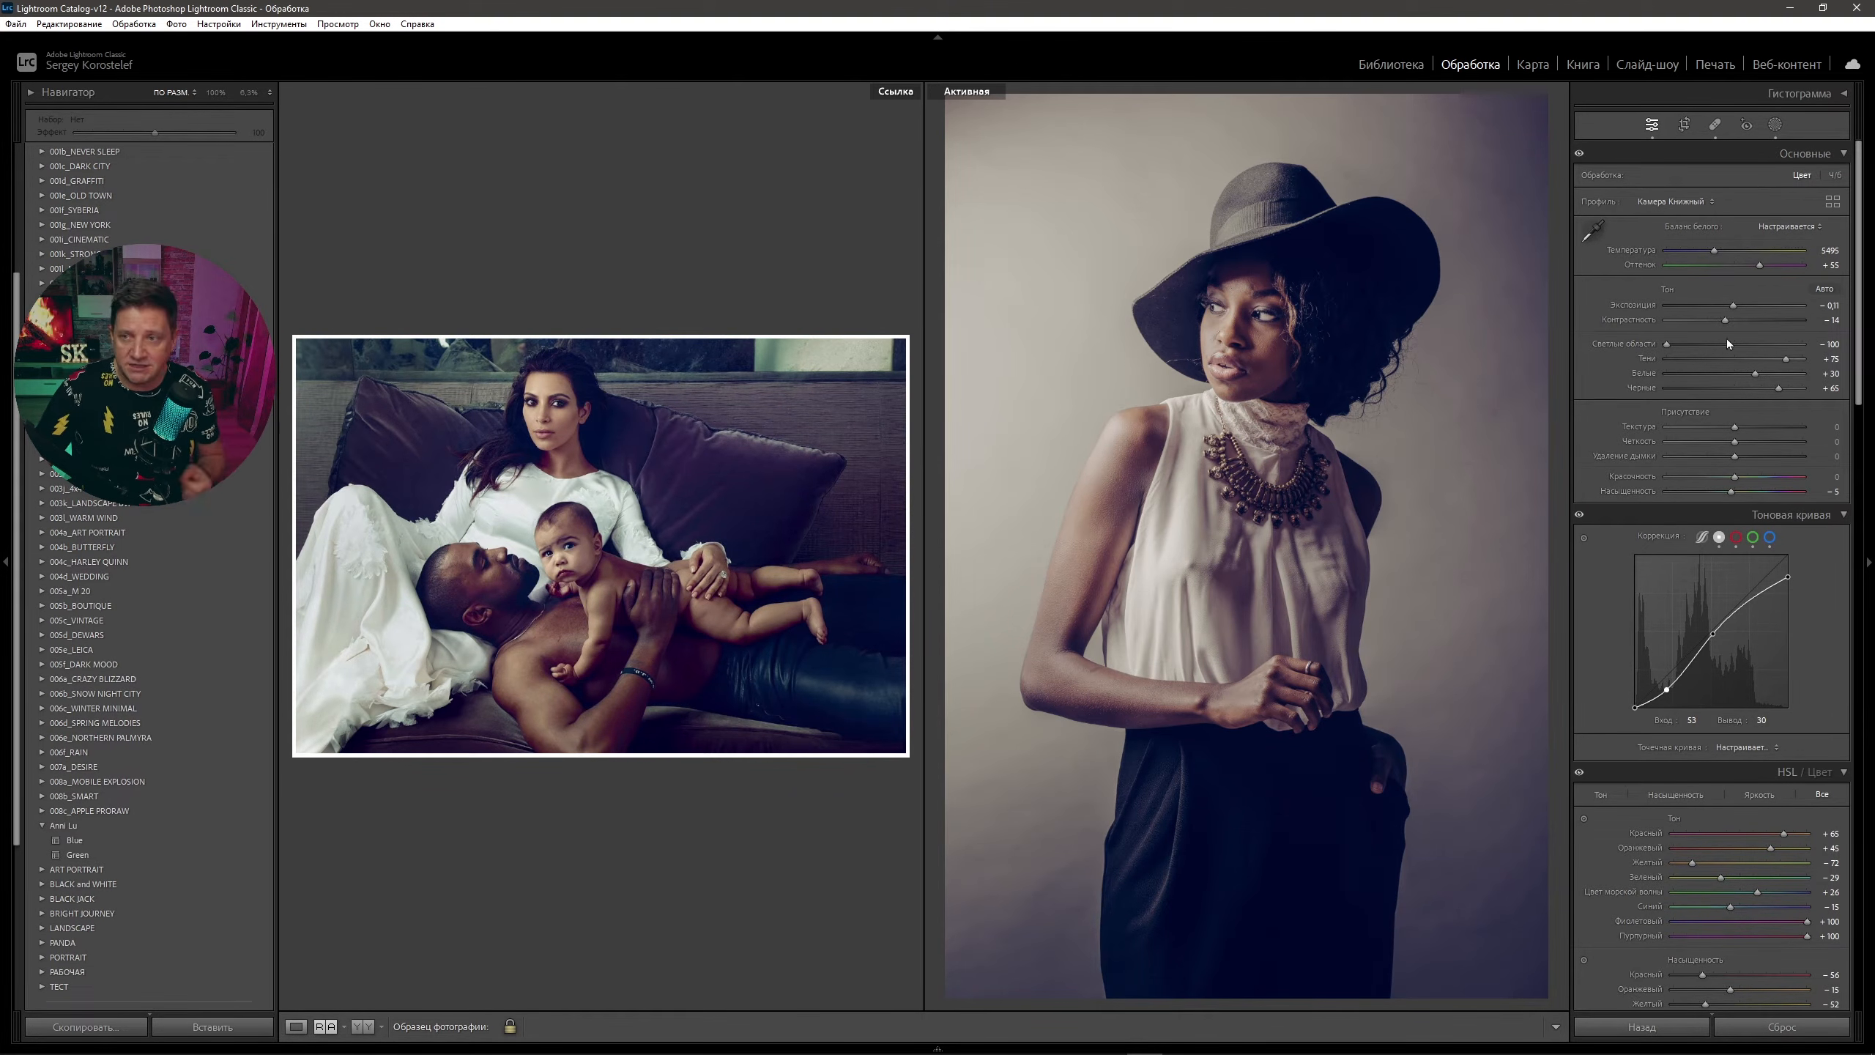
# - Create a people mask that covers only the woman's clothing
pyautogui.click(1777, 125)
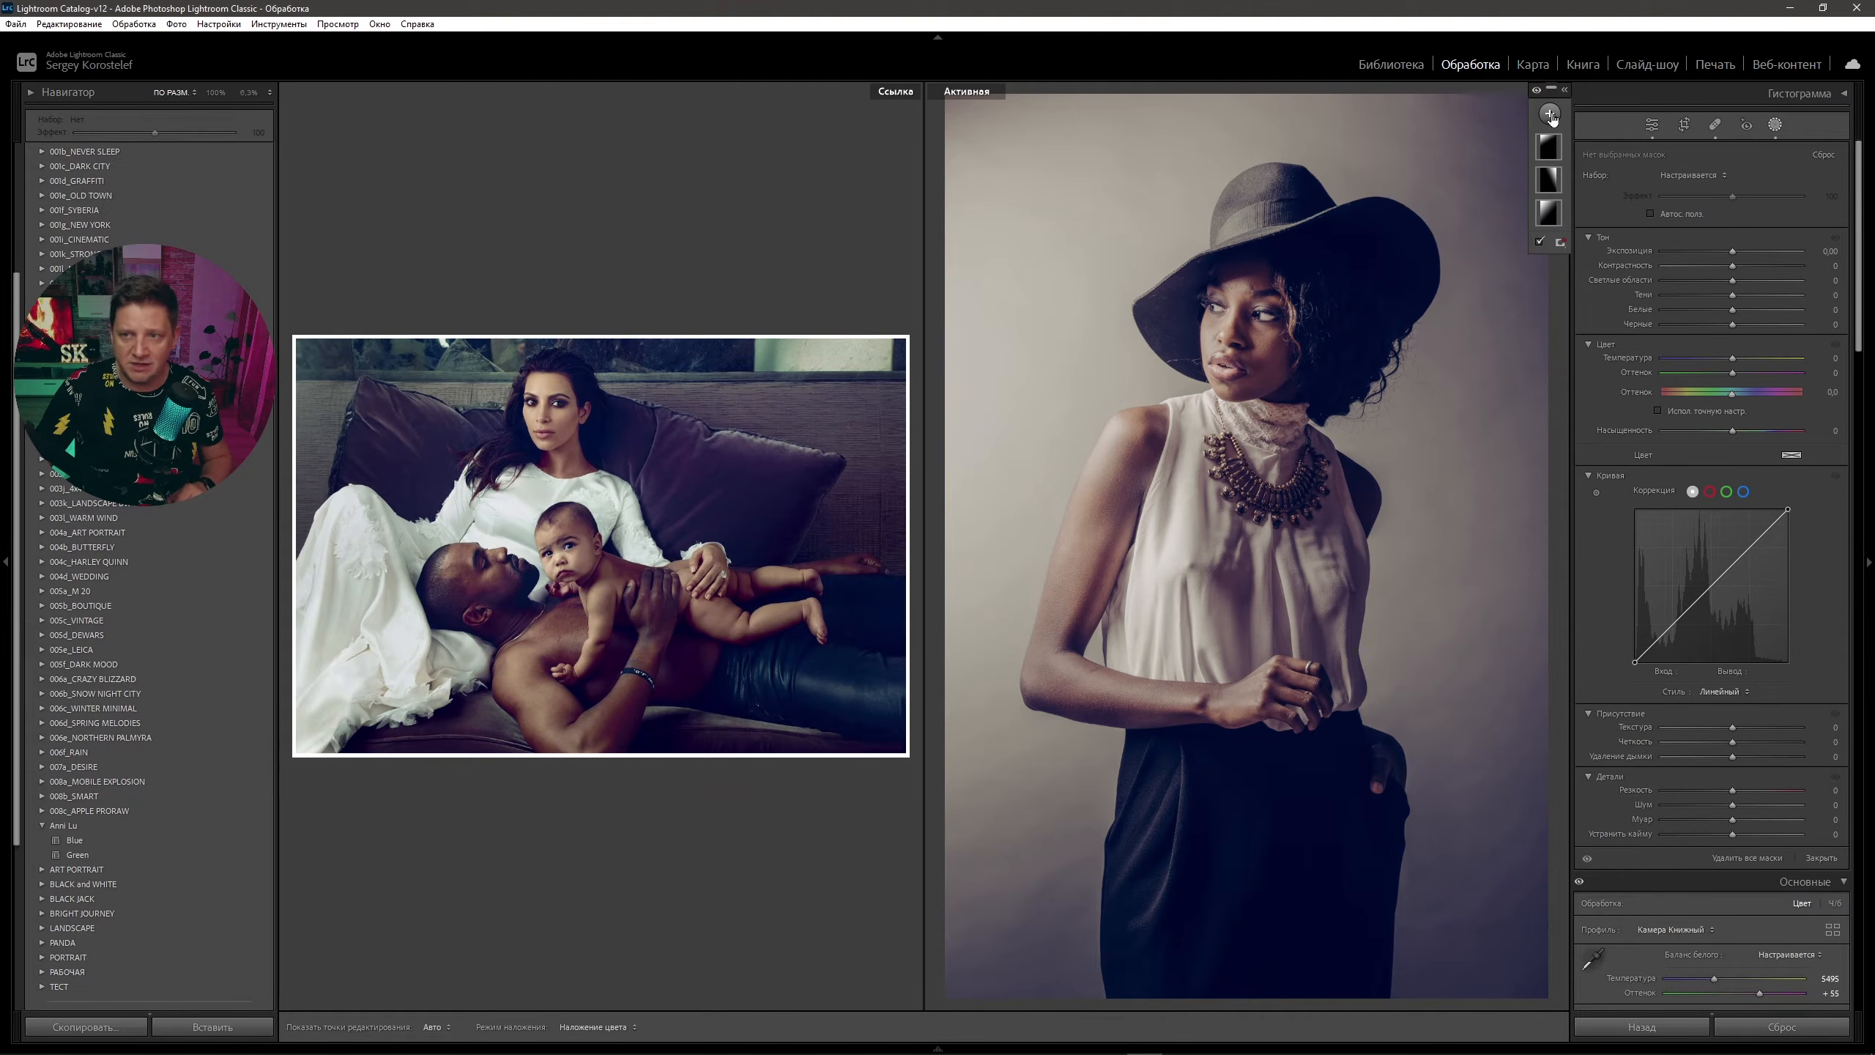
pyautogui.click(1551, 115)
pyautogui.click(1603, 205)
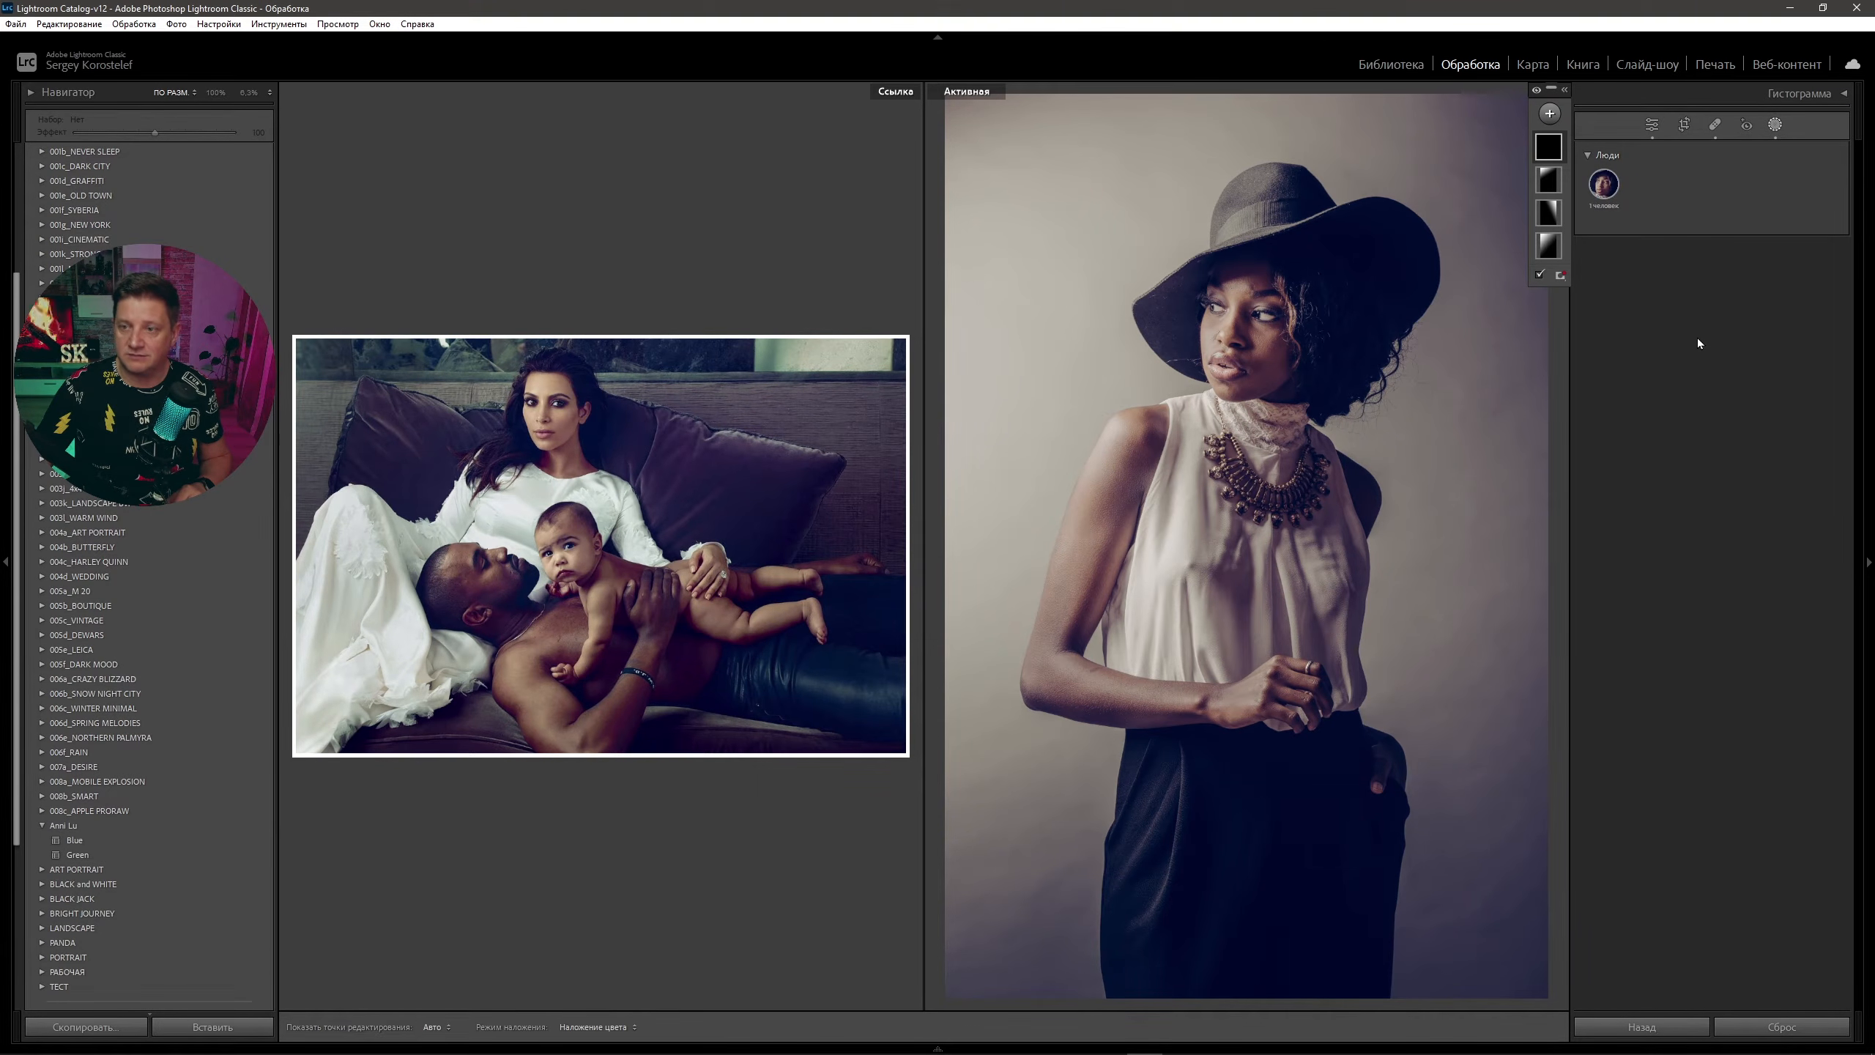
pyautogui.click(1606, 184)
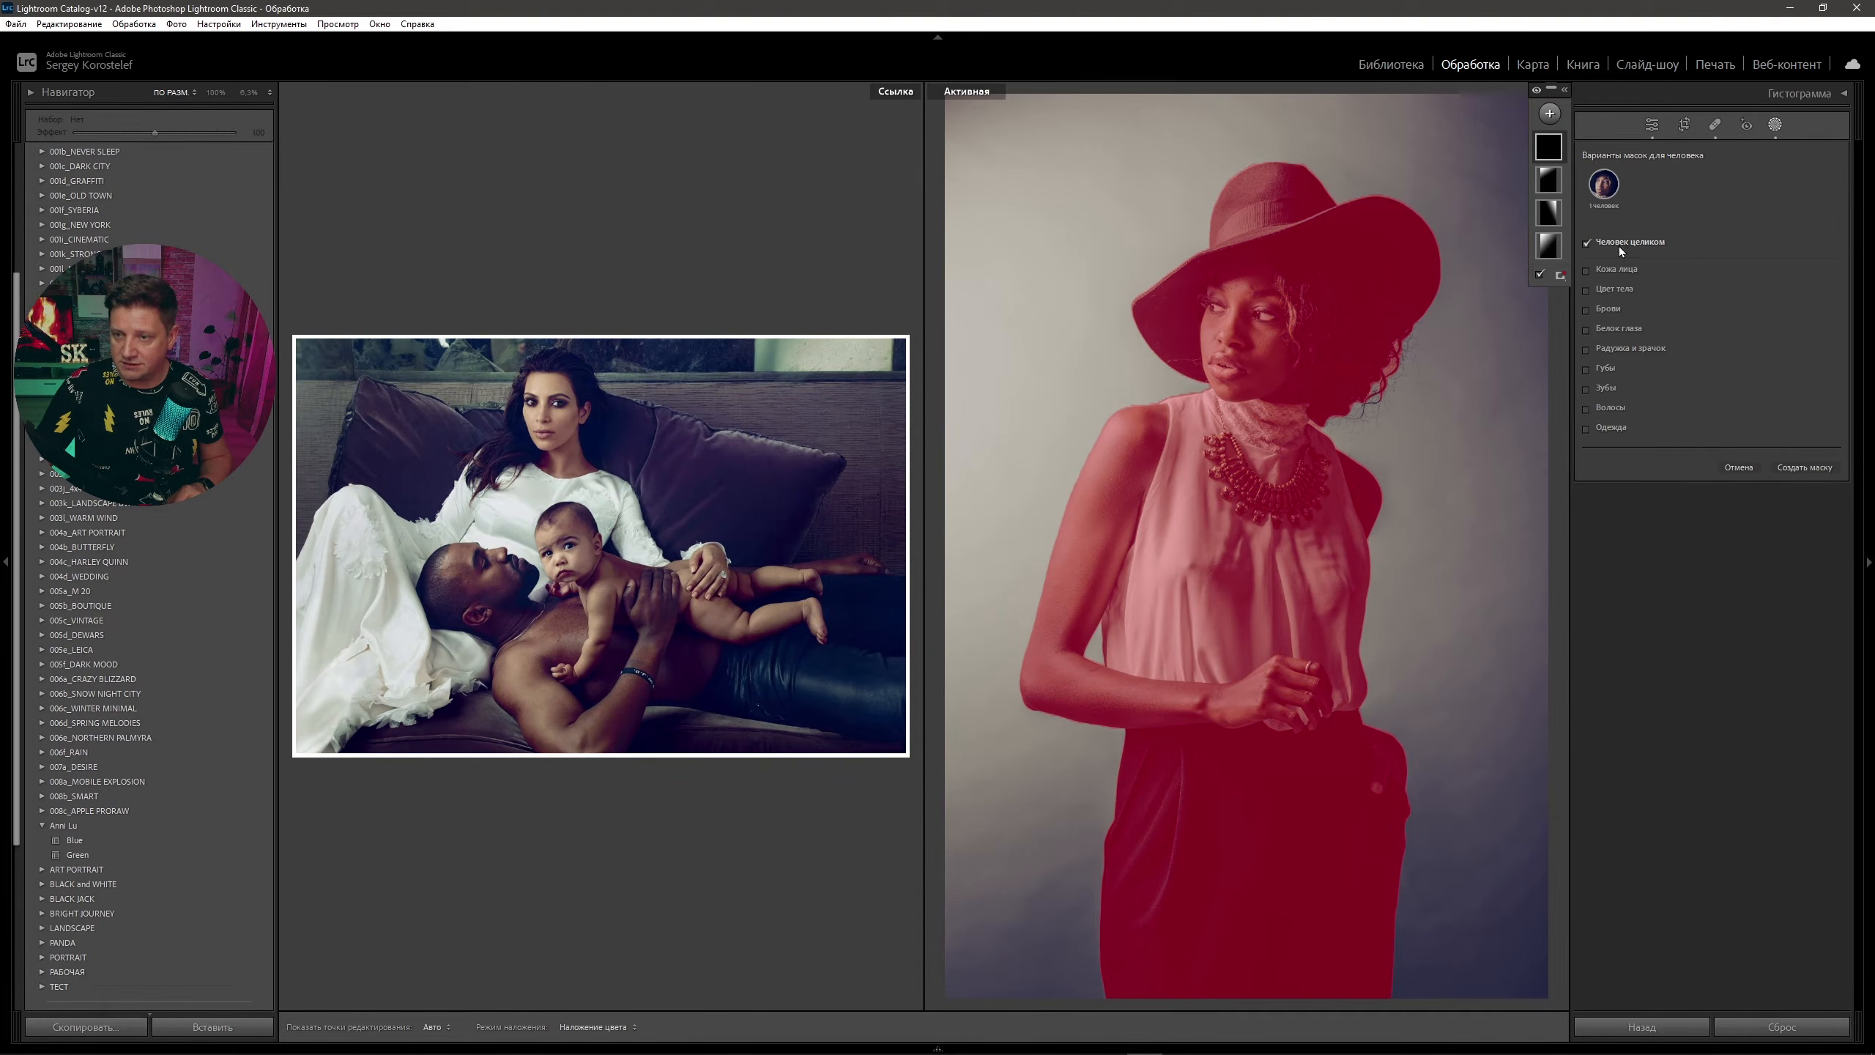
pyautogui.click(1586, 429)
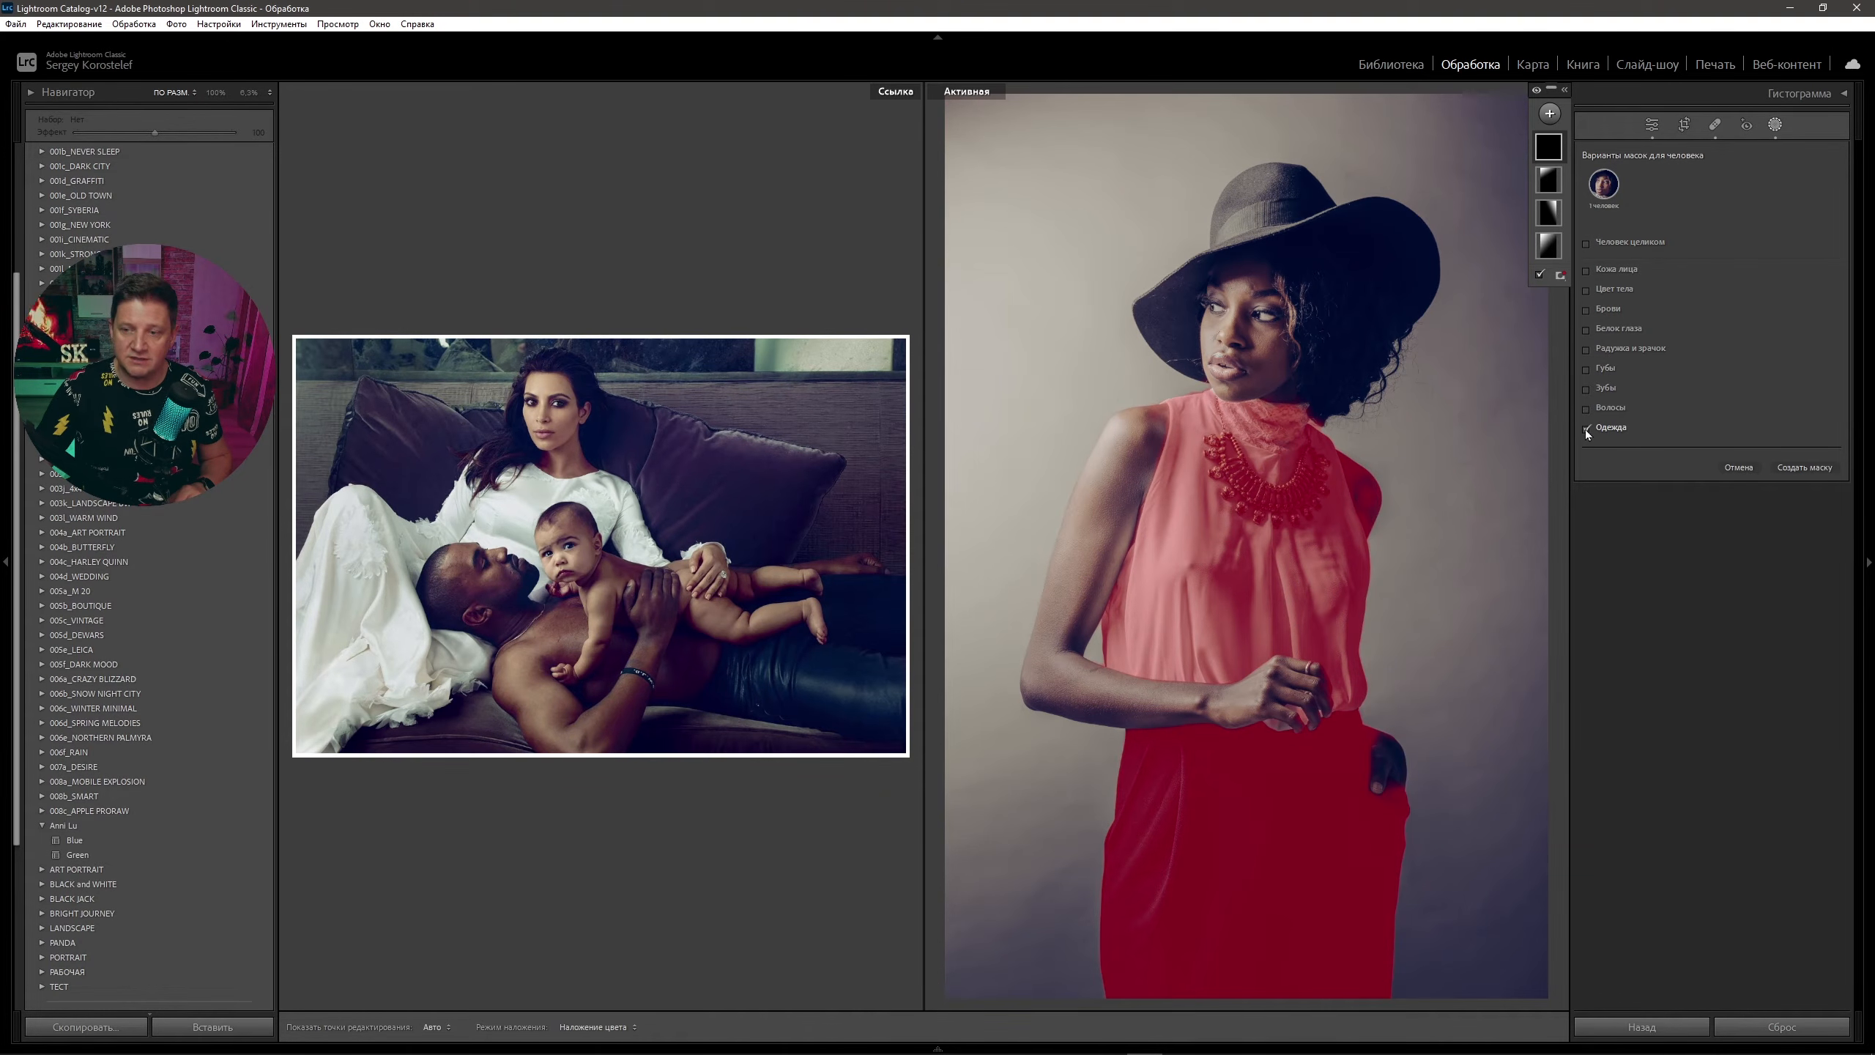
pyautogui.click(1808, 468)
# - Subtract the dark skirt and stray edges from the clothing mask with a brush, keeping only the blouse masked
pyautogui.click(1564, 91)
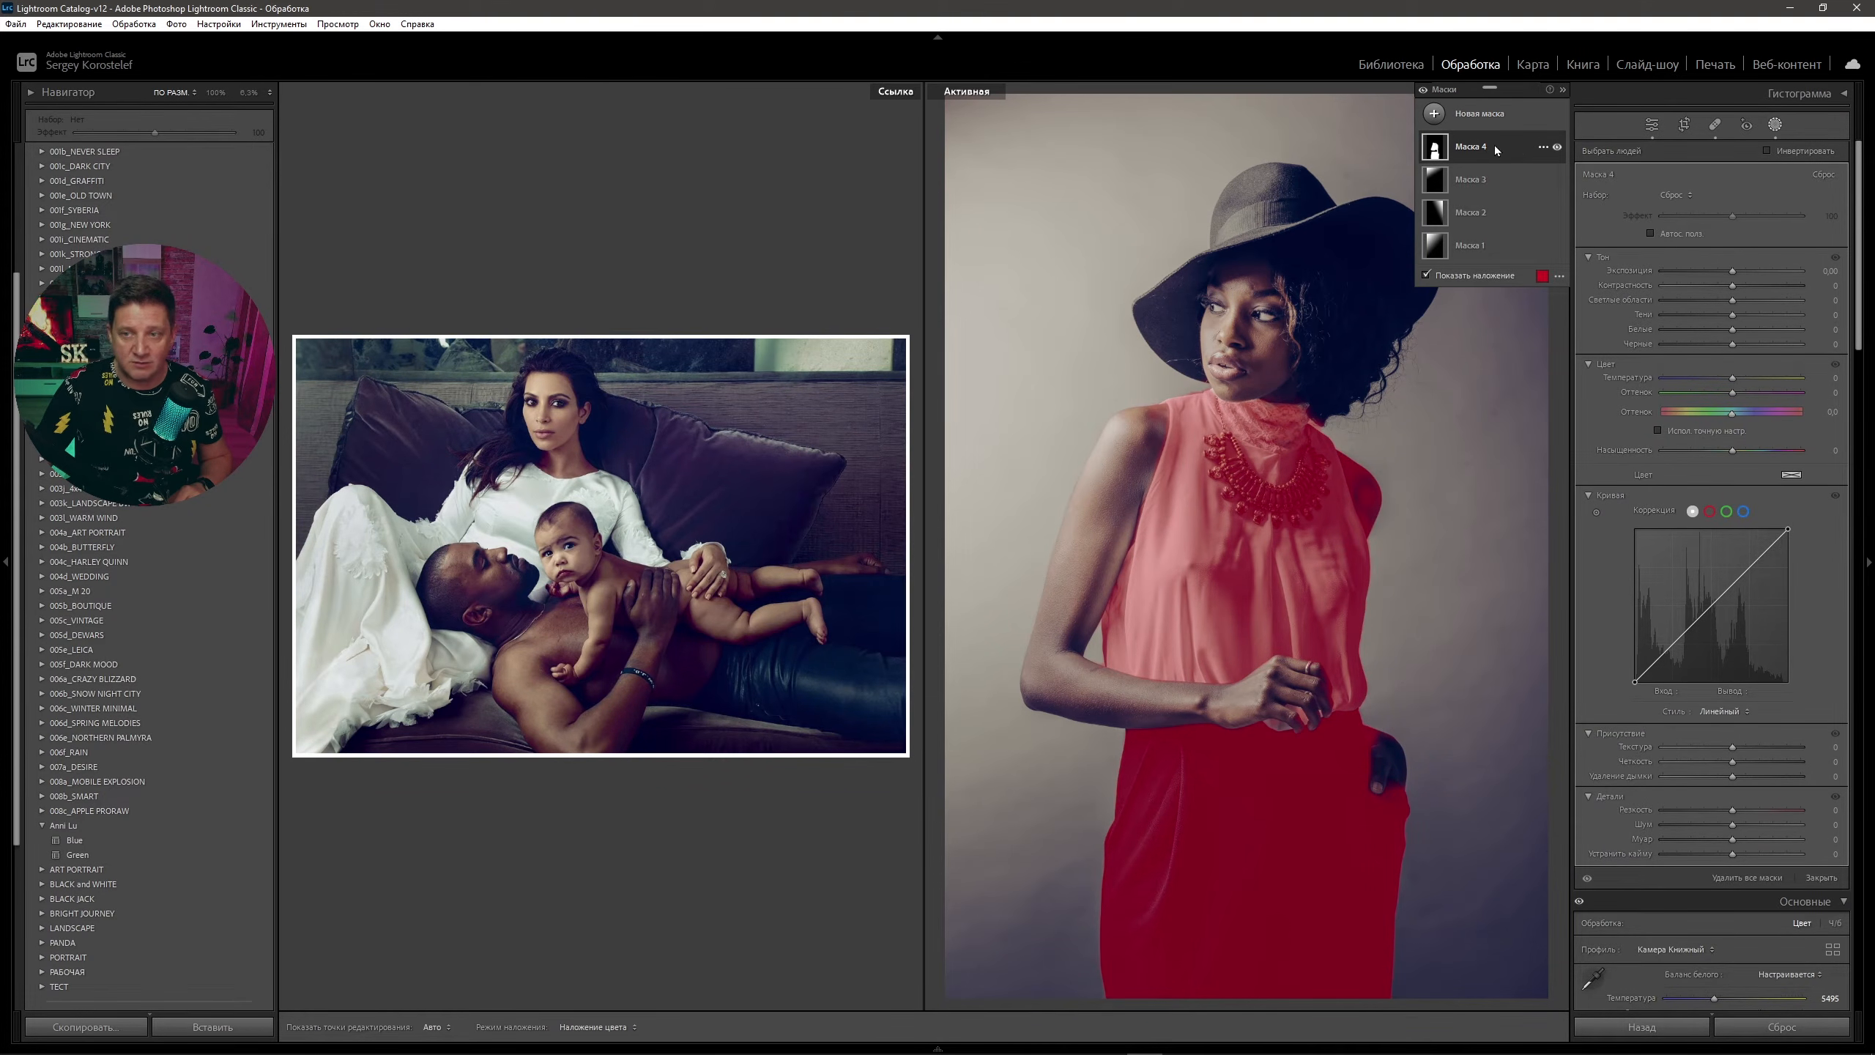
pyautogui.click(1541, 148)
pyautogui.click(1509, 162)
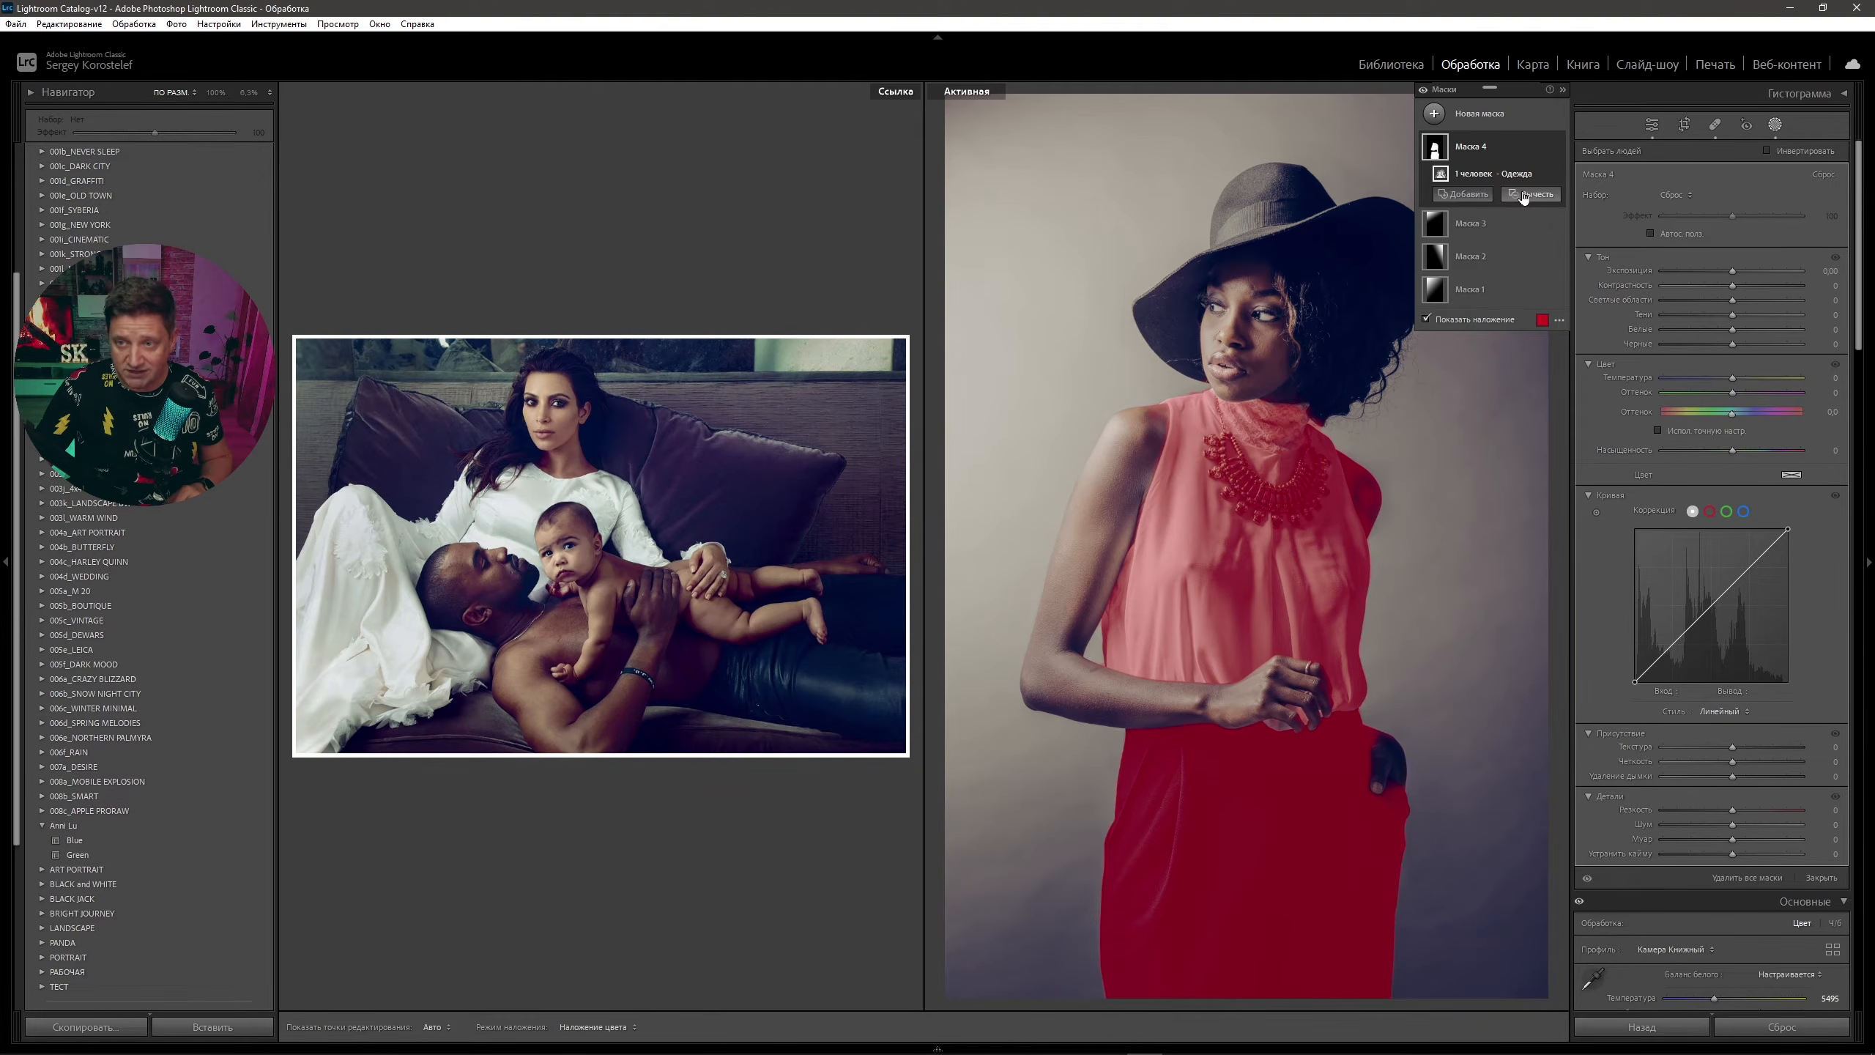
pyautogui.click(1484, 195)
pyautogui.click(1539, 315)
pyautogui.scroll(5, 1398, 801)
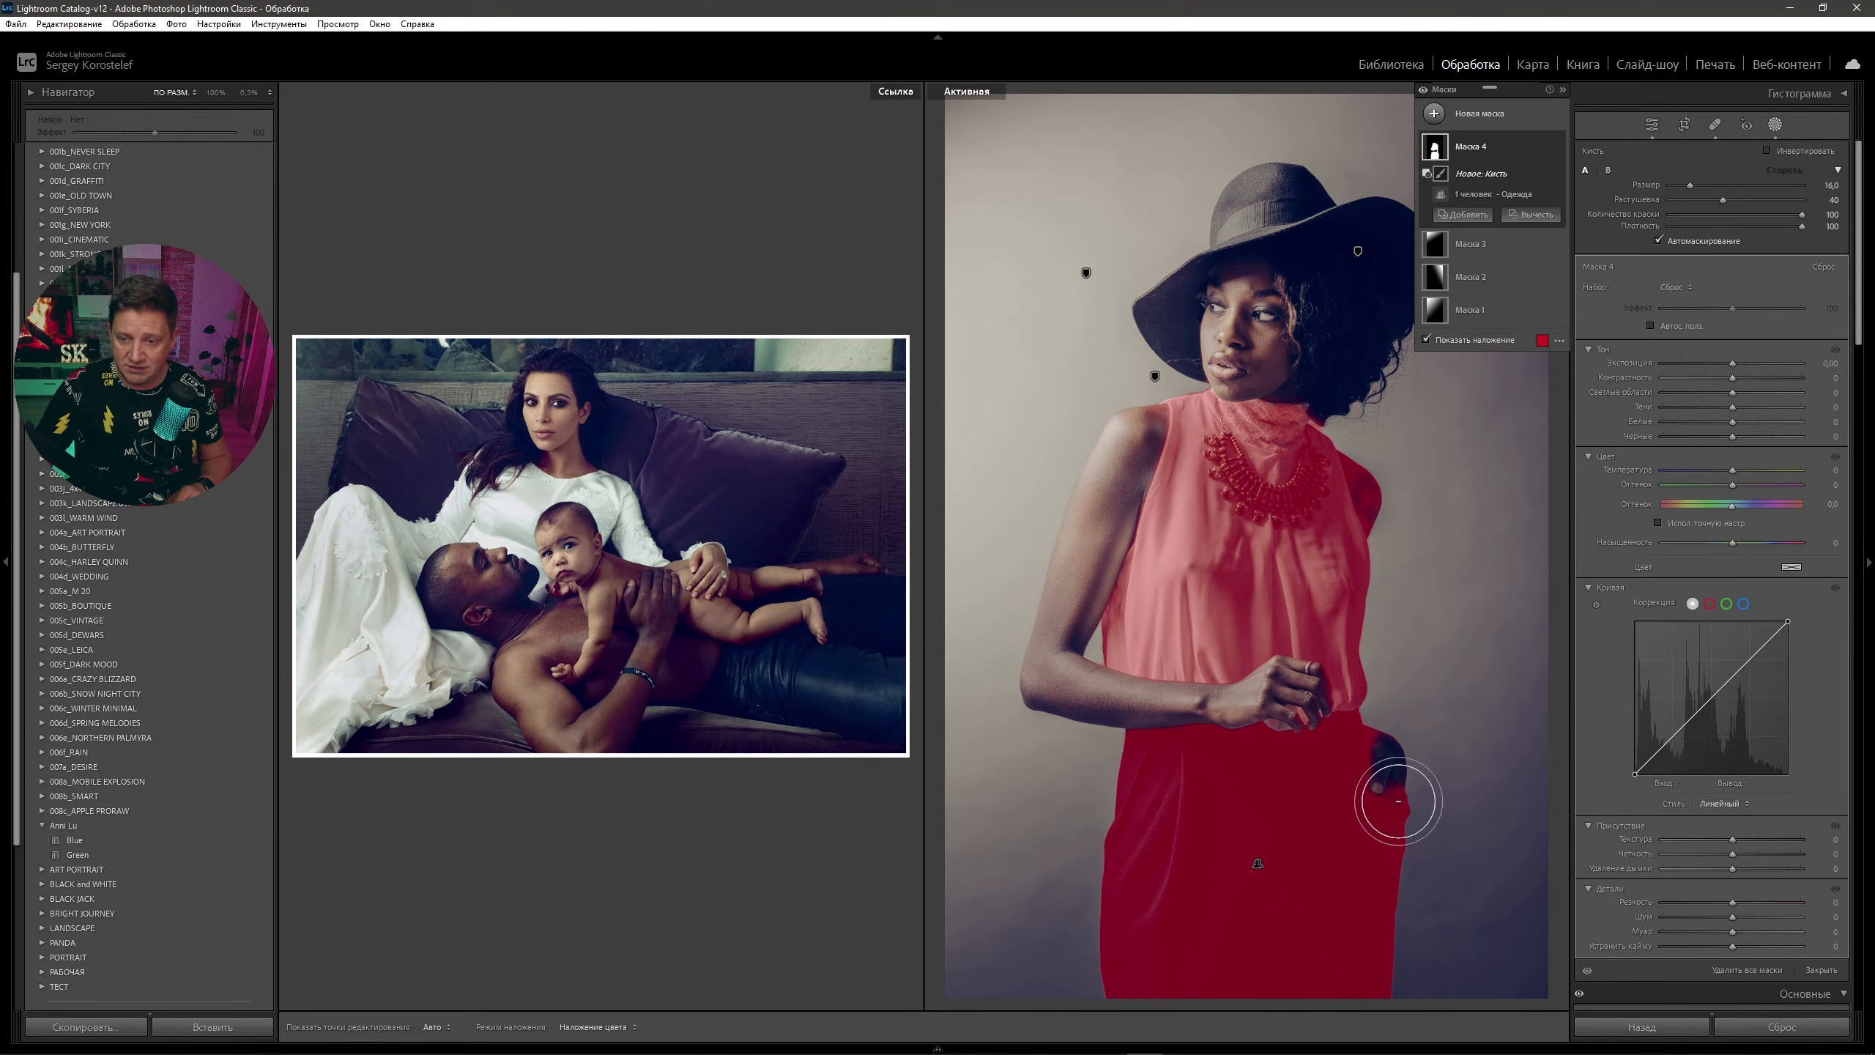
pyautogui.moveTo(1421, 776); pyautogui.dragTo(1310, 783)
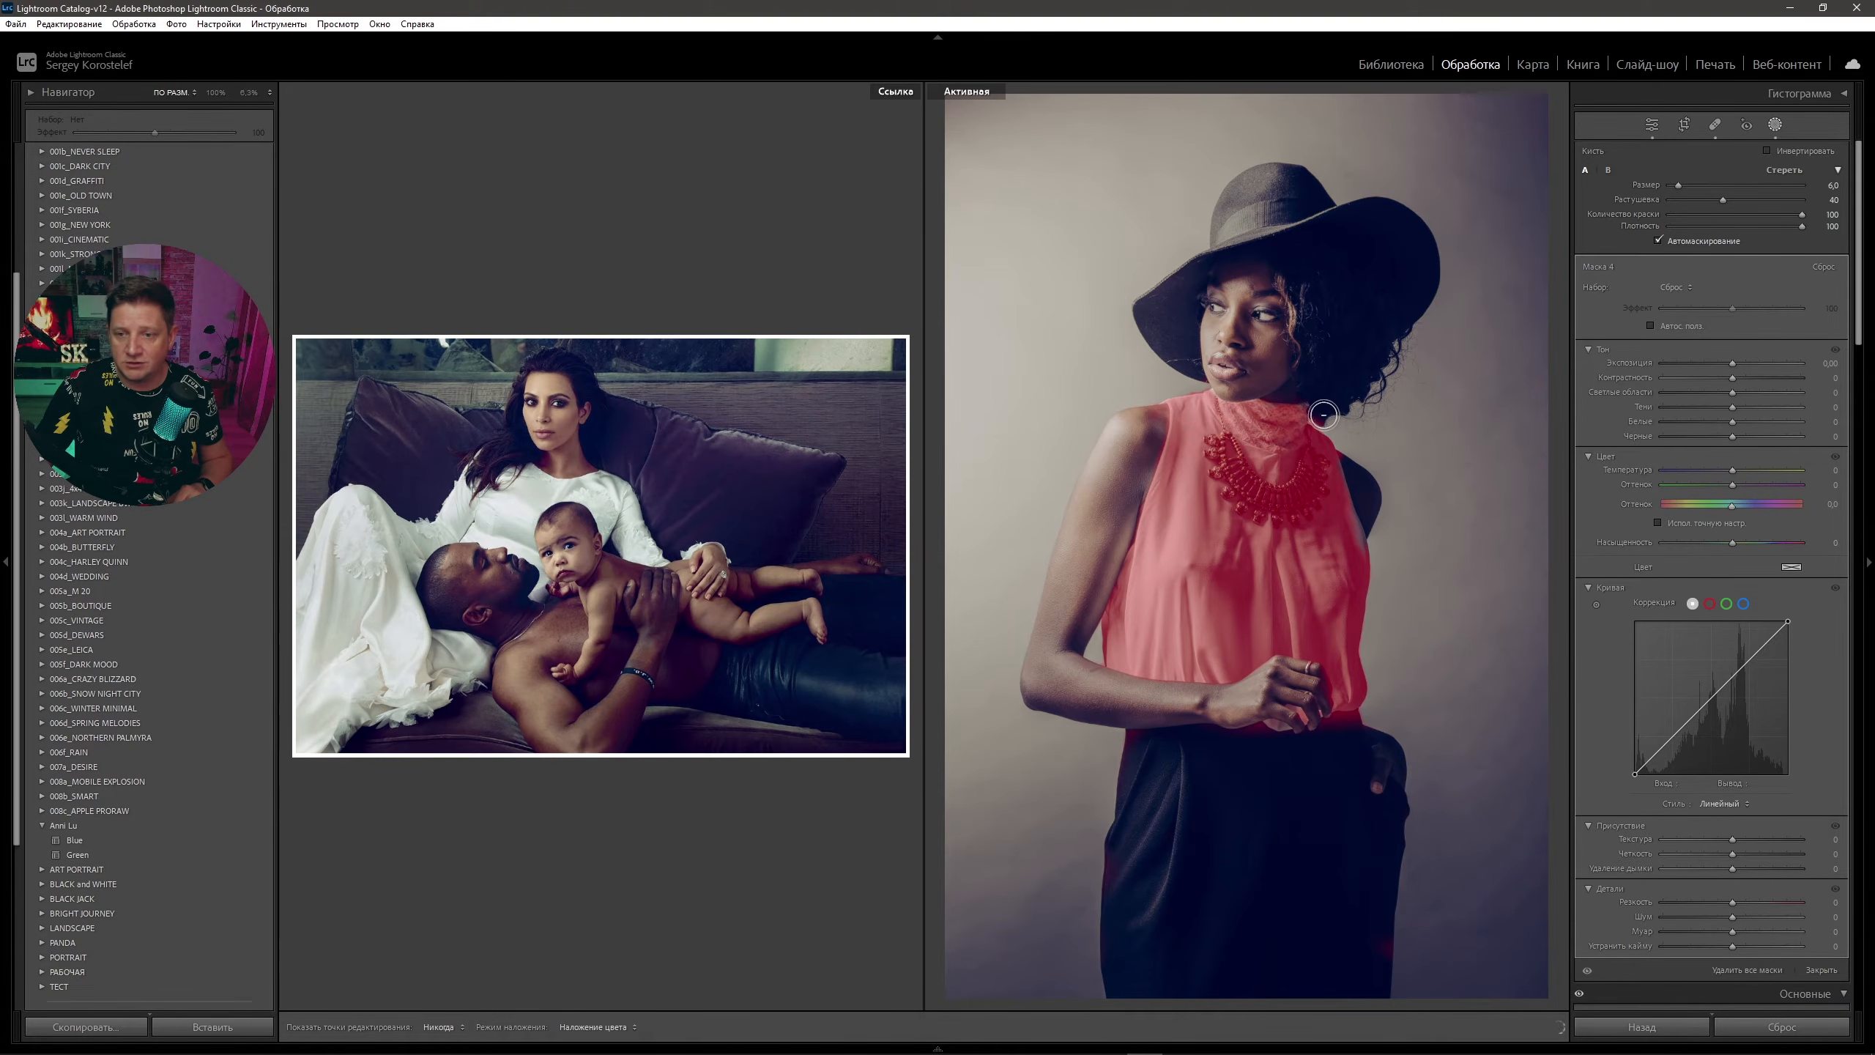
pyautogui.press('h')
pyautogui.moveTo(1145, 418); pyautogui.dragTo(1154, 414)
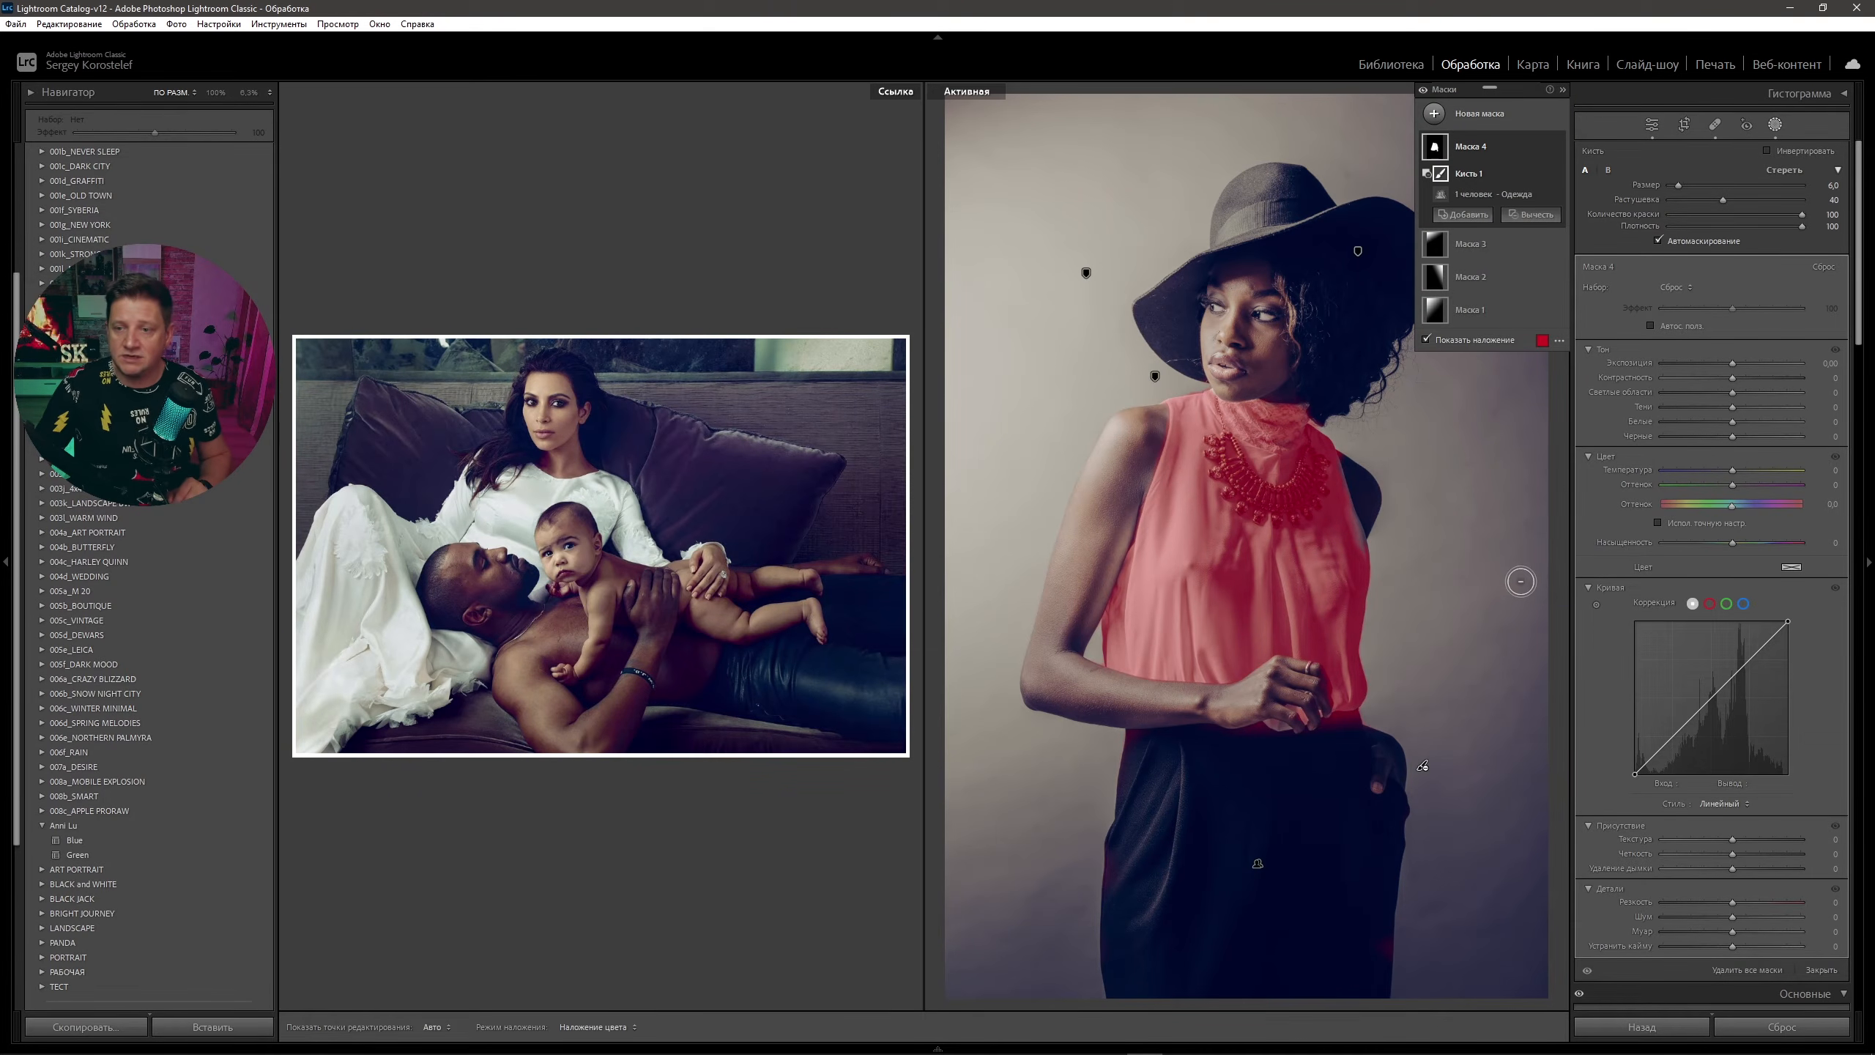
pyautogui.click(1563, 89)
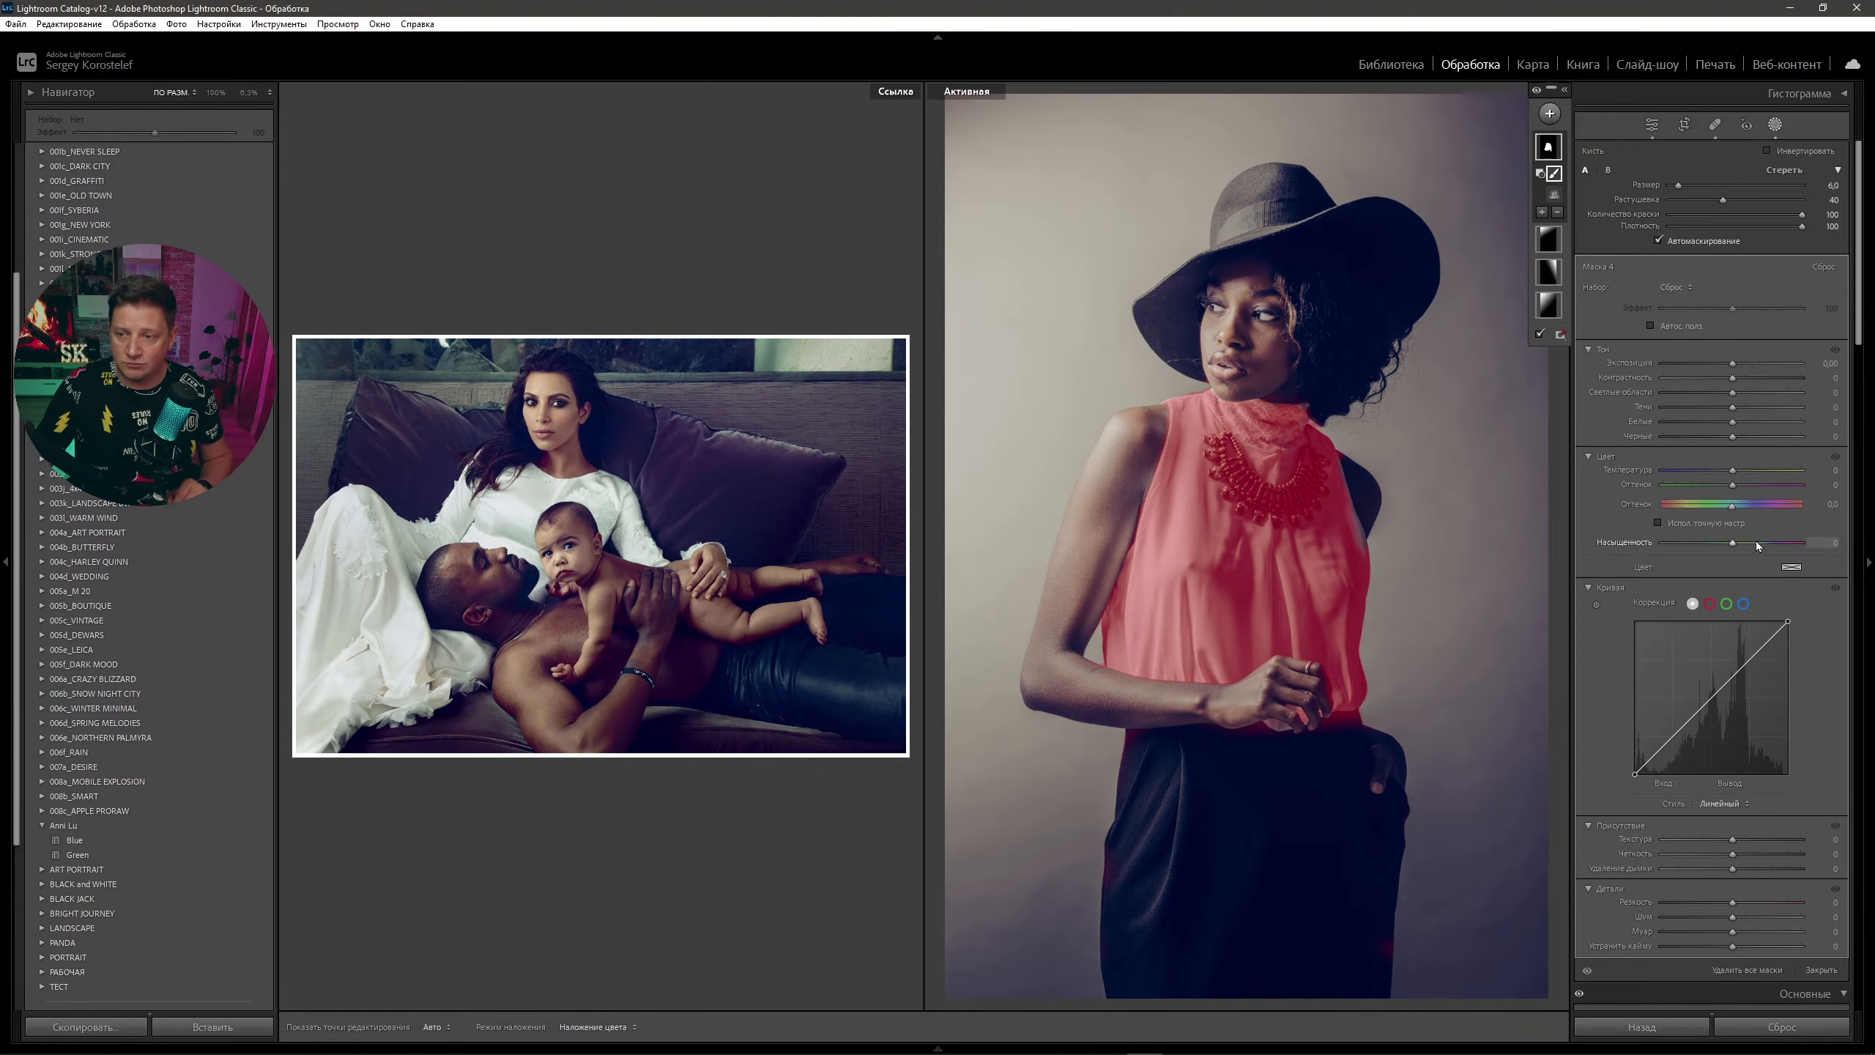
# - Set the blouse mask's saturation to −19, shadows to 28 and temperature to 5
pyautogui.moveTo(1732, 545); pyautogui.dragTo(1720, 542)
pyautogui.moveTo(1731, 407); pyautogui.dragTo(1755, 408)
pyautogui.moveTo(1732, 470); pyautogui.dragTo(1737, 469)
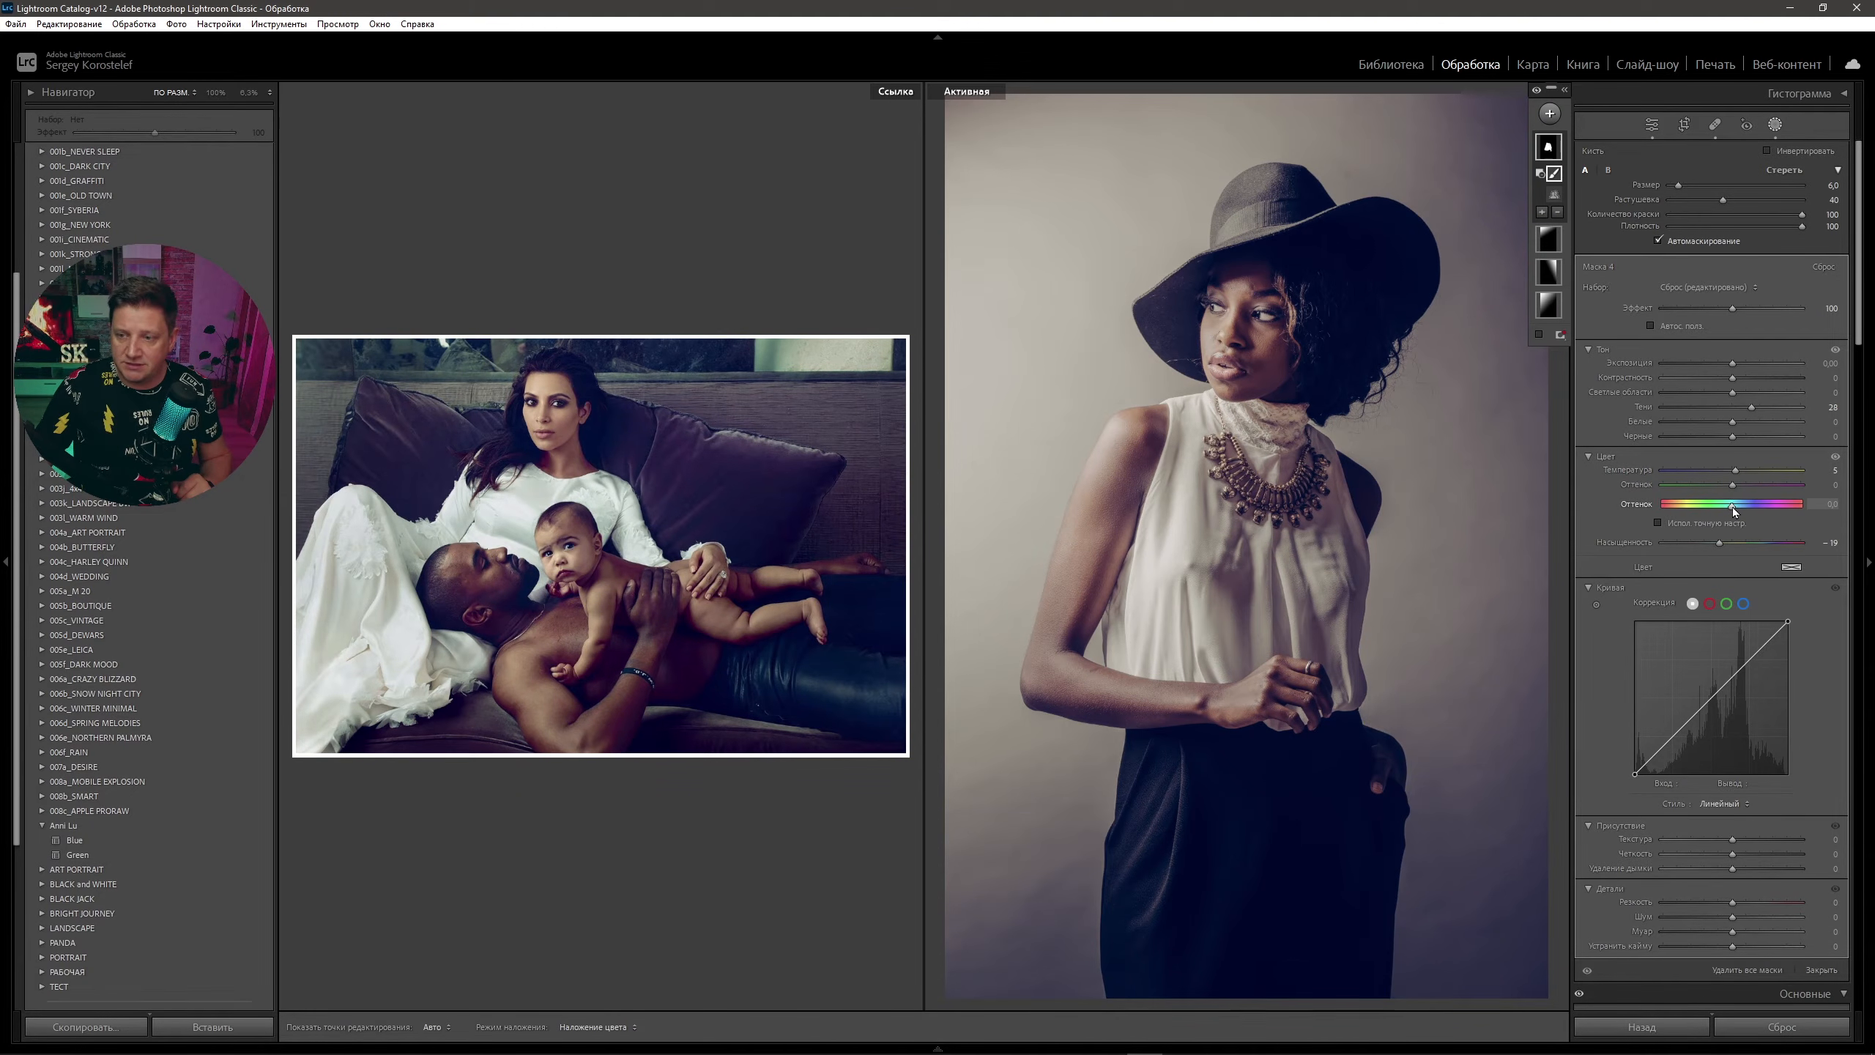
# - Fine-tune the blouse mask's hue with fine adjustment enabled, shift tint and temperature slightly below zero, and set exposure to 0.28
pyautogui.click(1657, 521)
pyautogui.moveTo(1732, 508); pyautogui.dragTo(1745, 508)
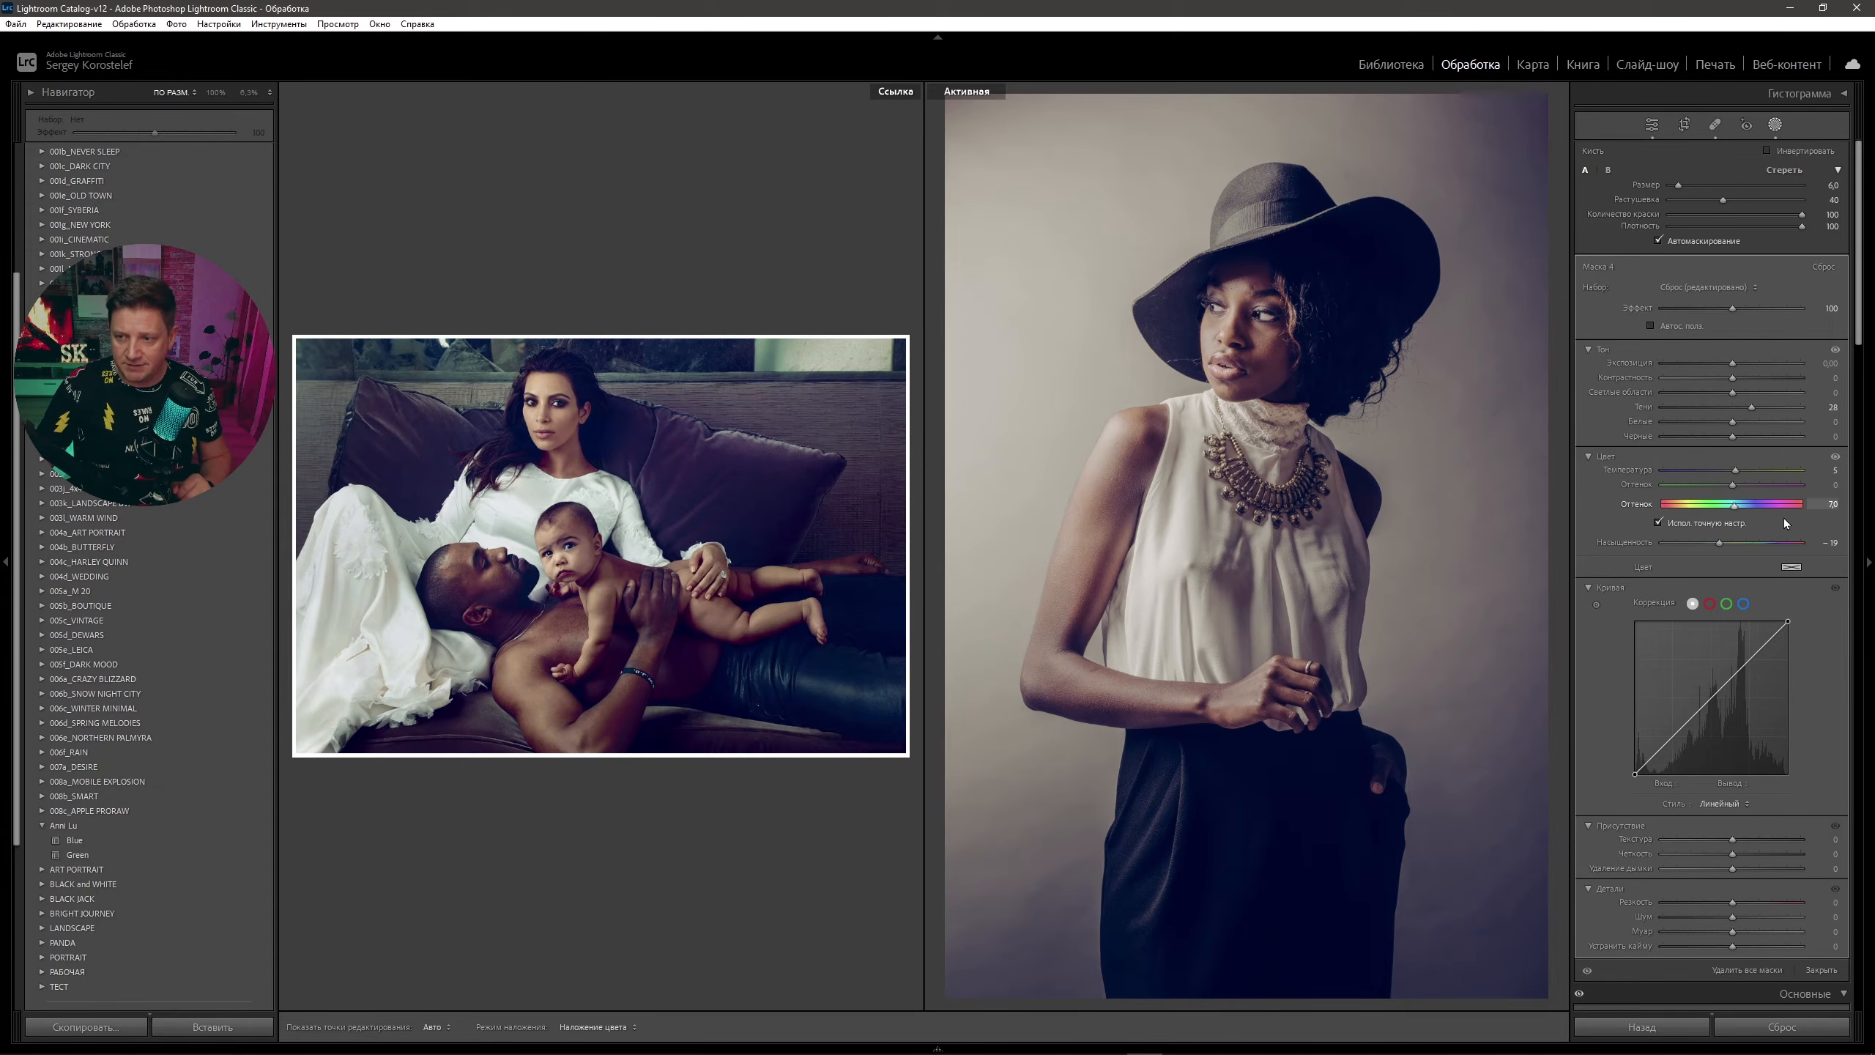
pyautogui.click(1731, 484)
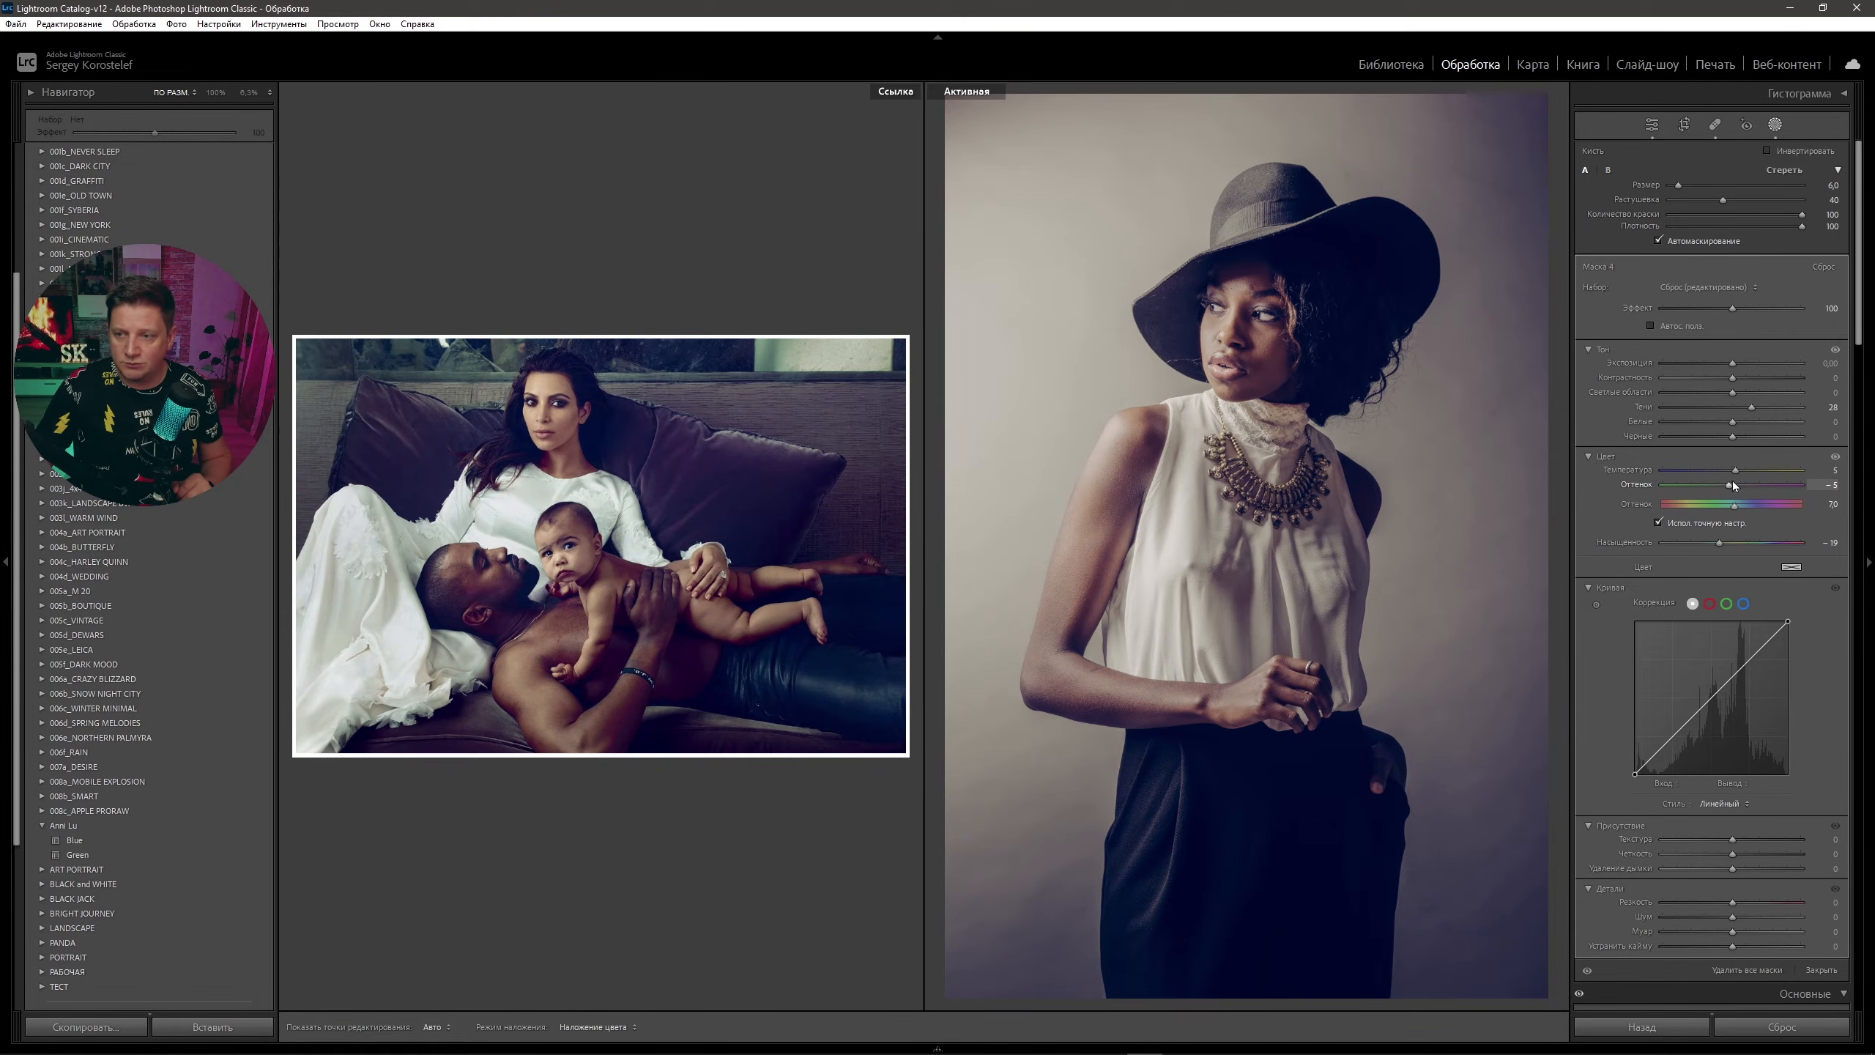
pyautogui.moveTo(1735, 471); pyautogui.dragTo(1728, 472)
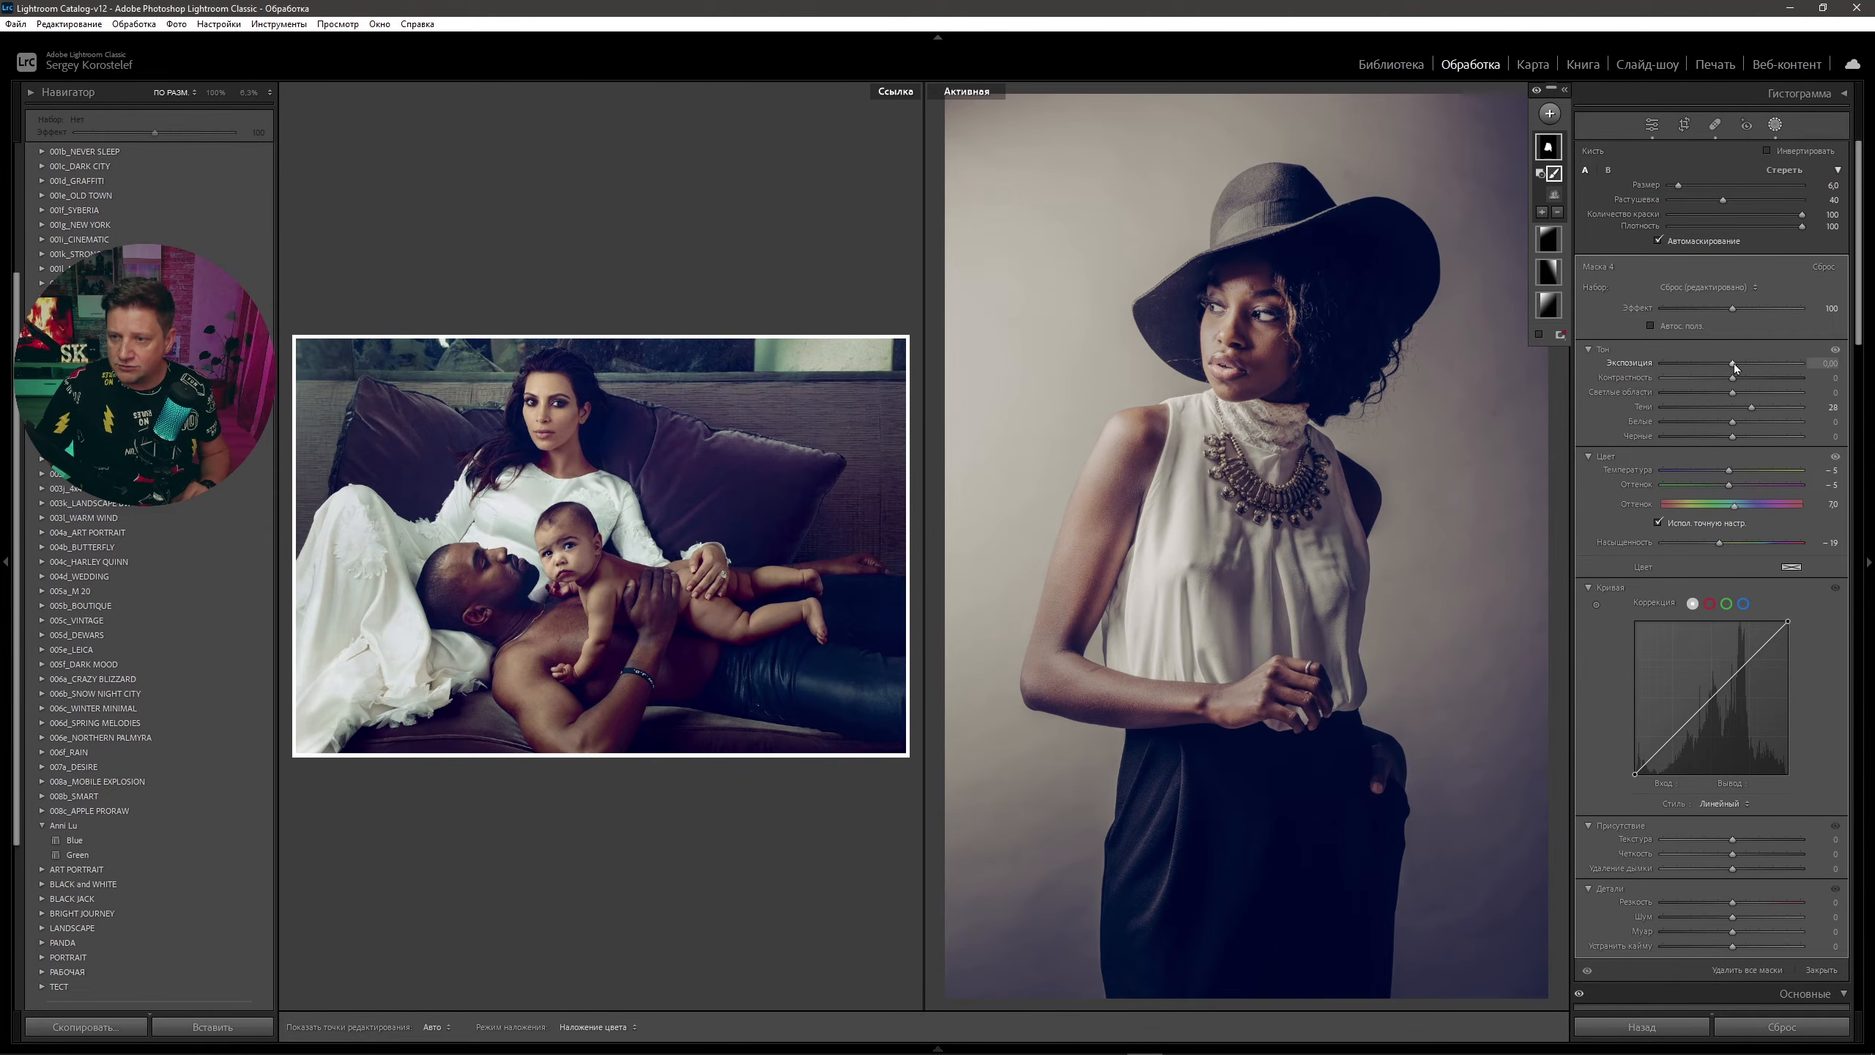
pyautogui.moveTo(1735, 363); pyautogui.dragTo(1738, 362)
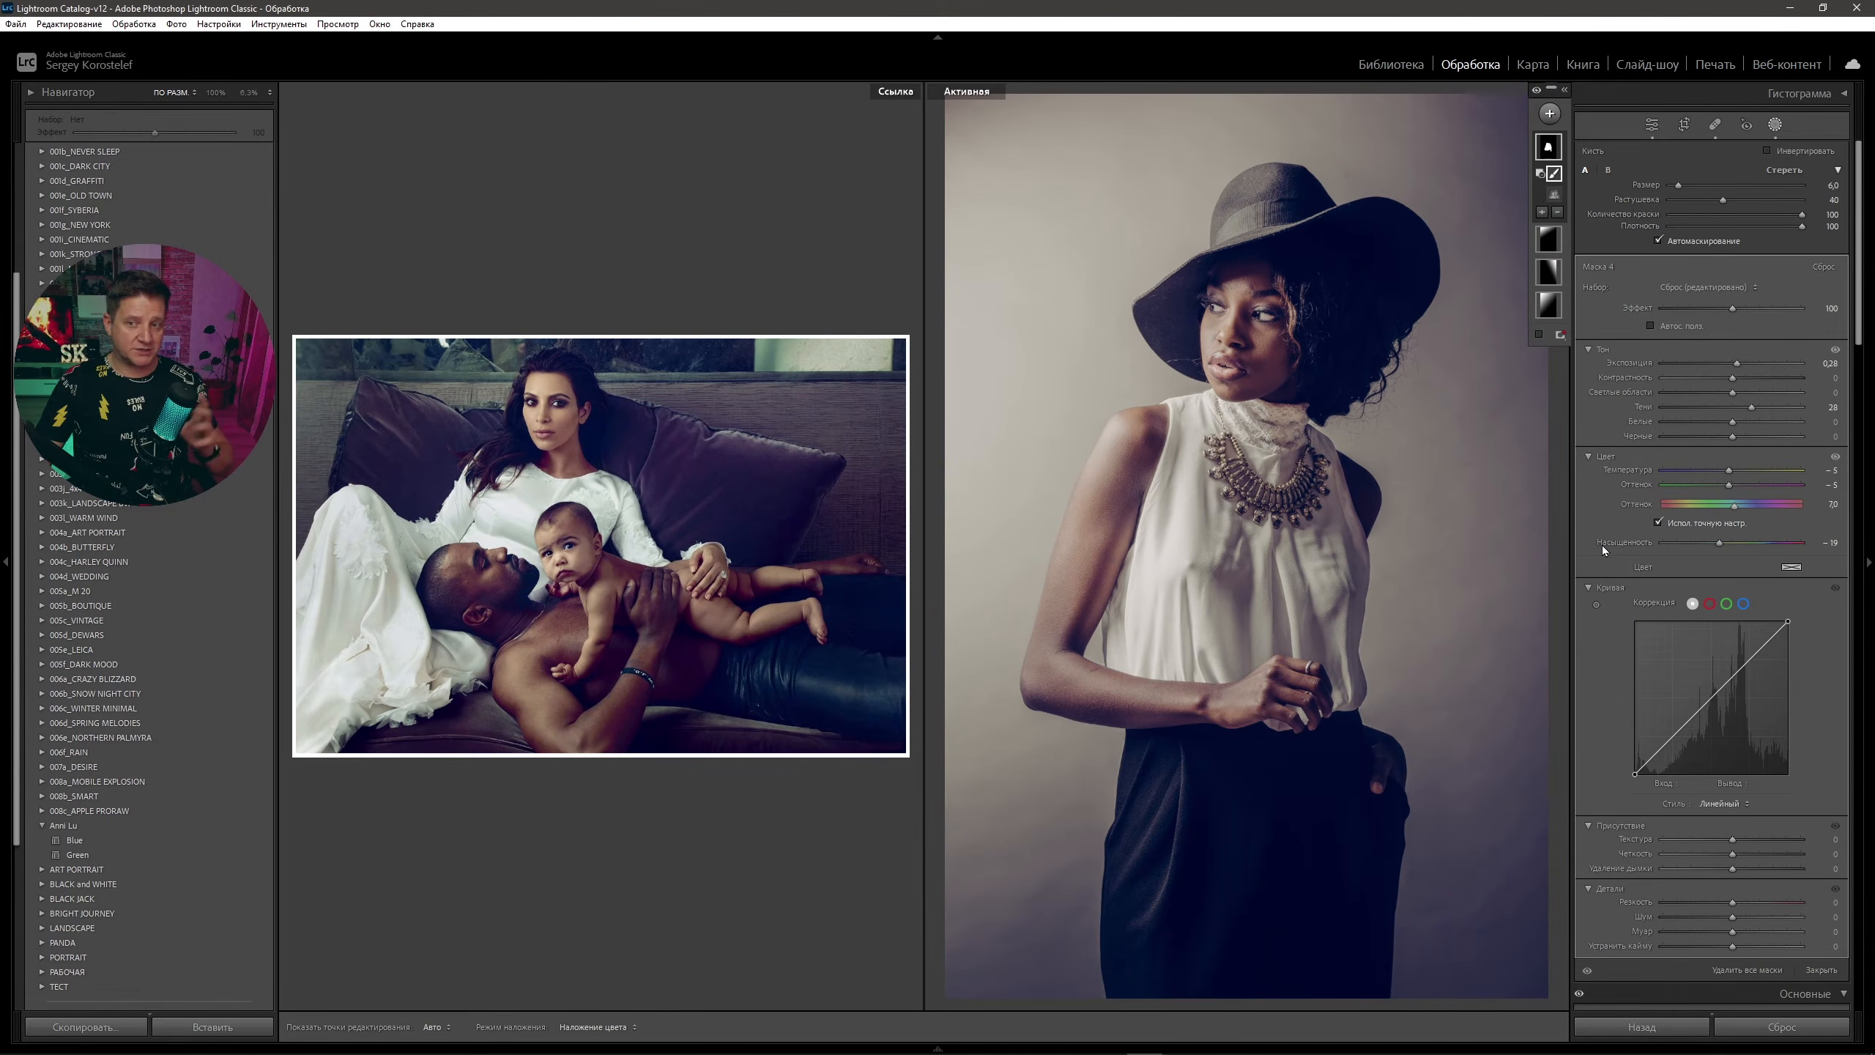
# - Save the portrait's settings as a new preset named Magenta in the group containing Blue and Green
pyautogui.scroll(5, 277, 152)
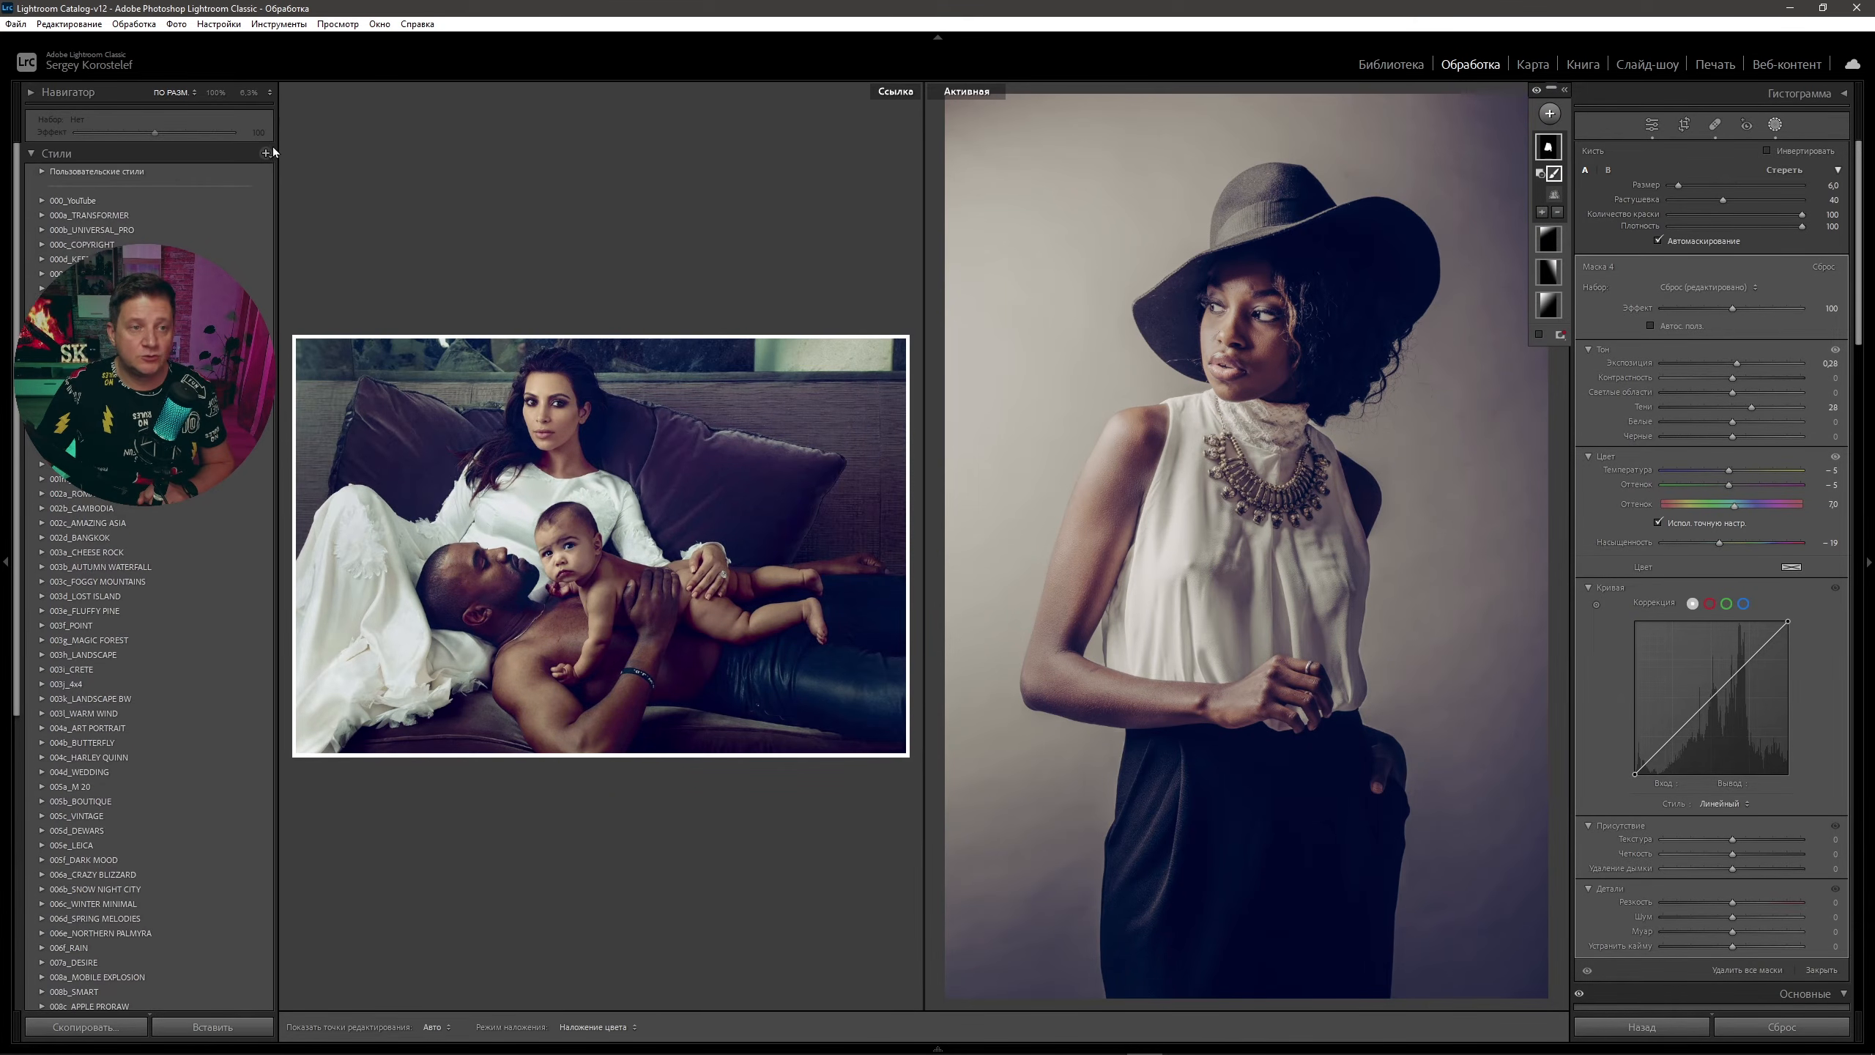
pyautogui.click(266, 155)
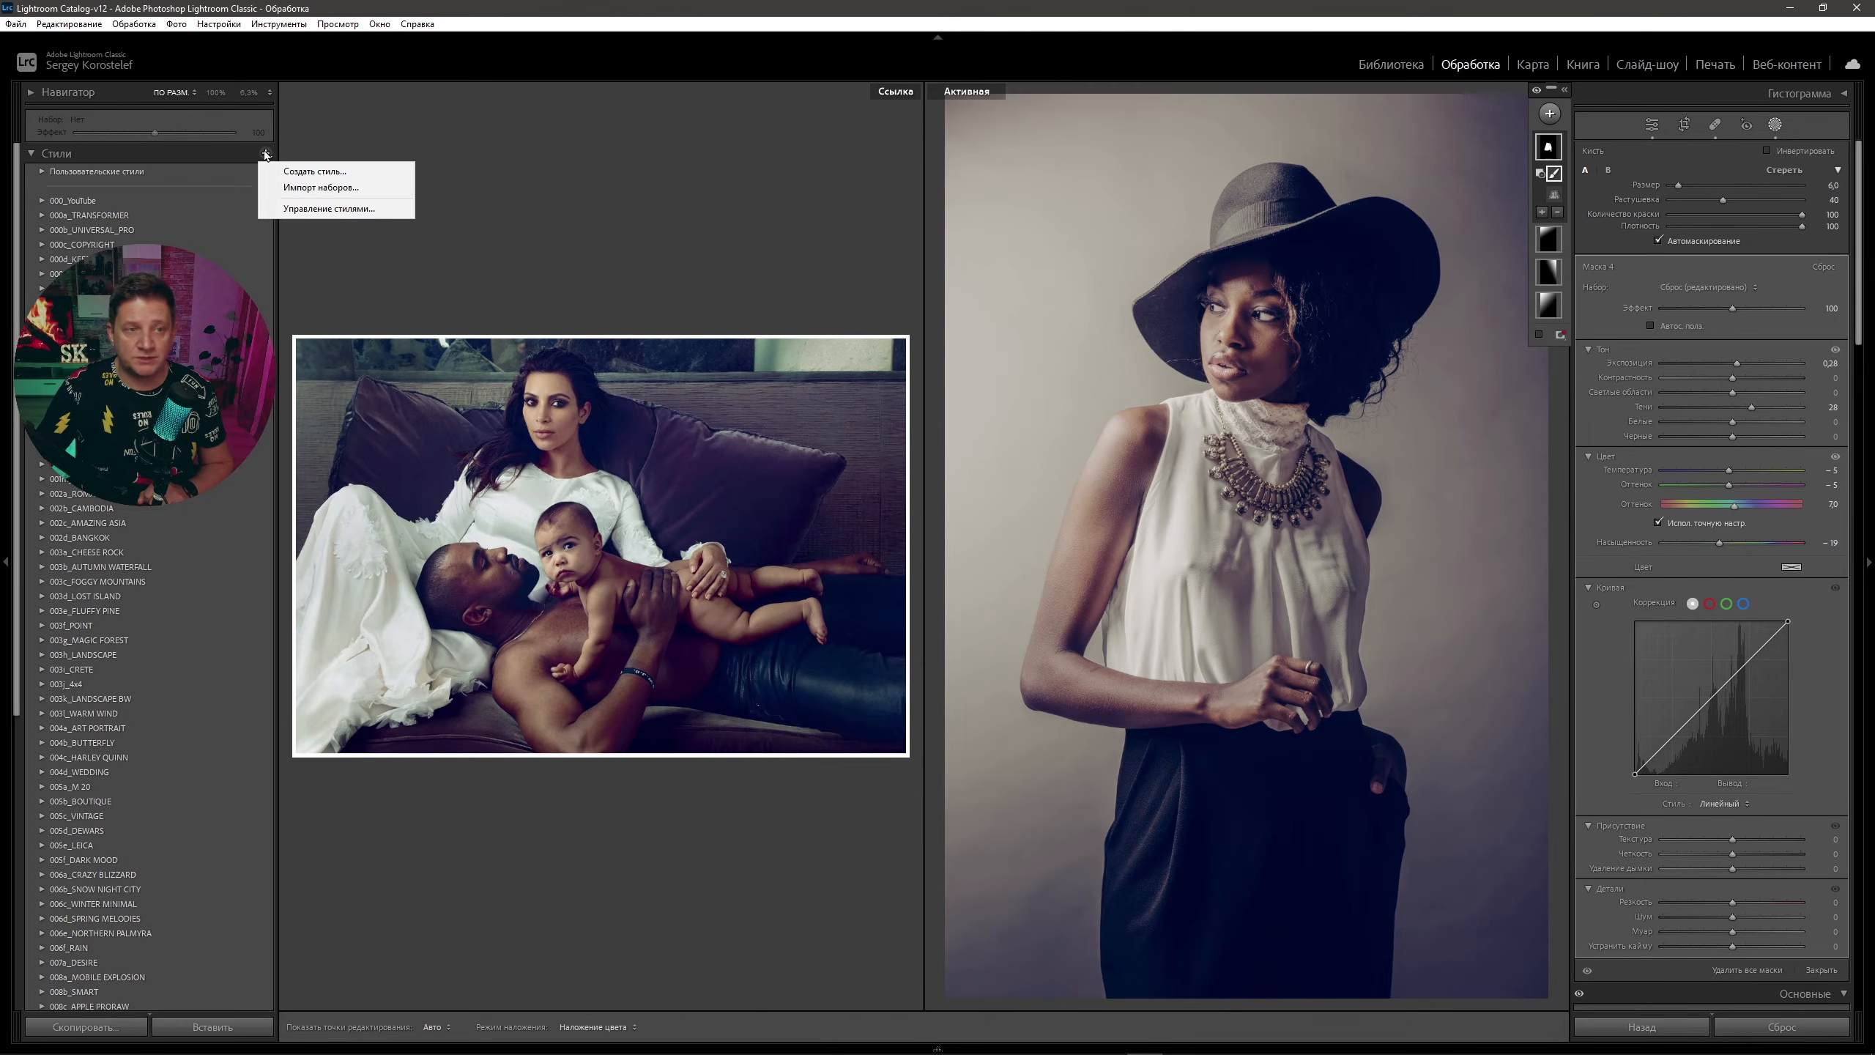
pyautogui.click(313, 171)
pyautogui.press('Escape')
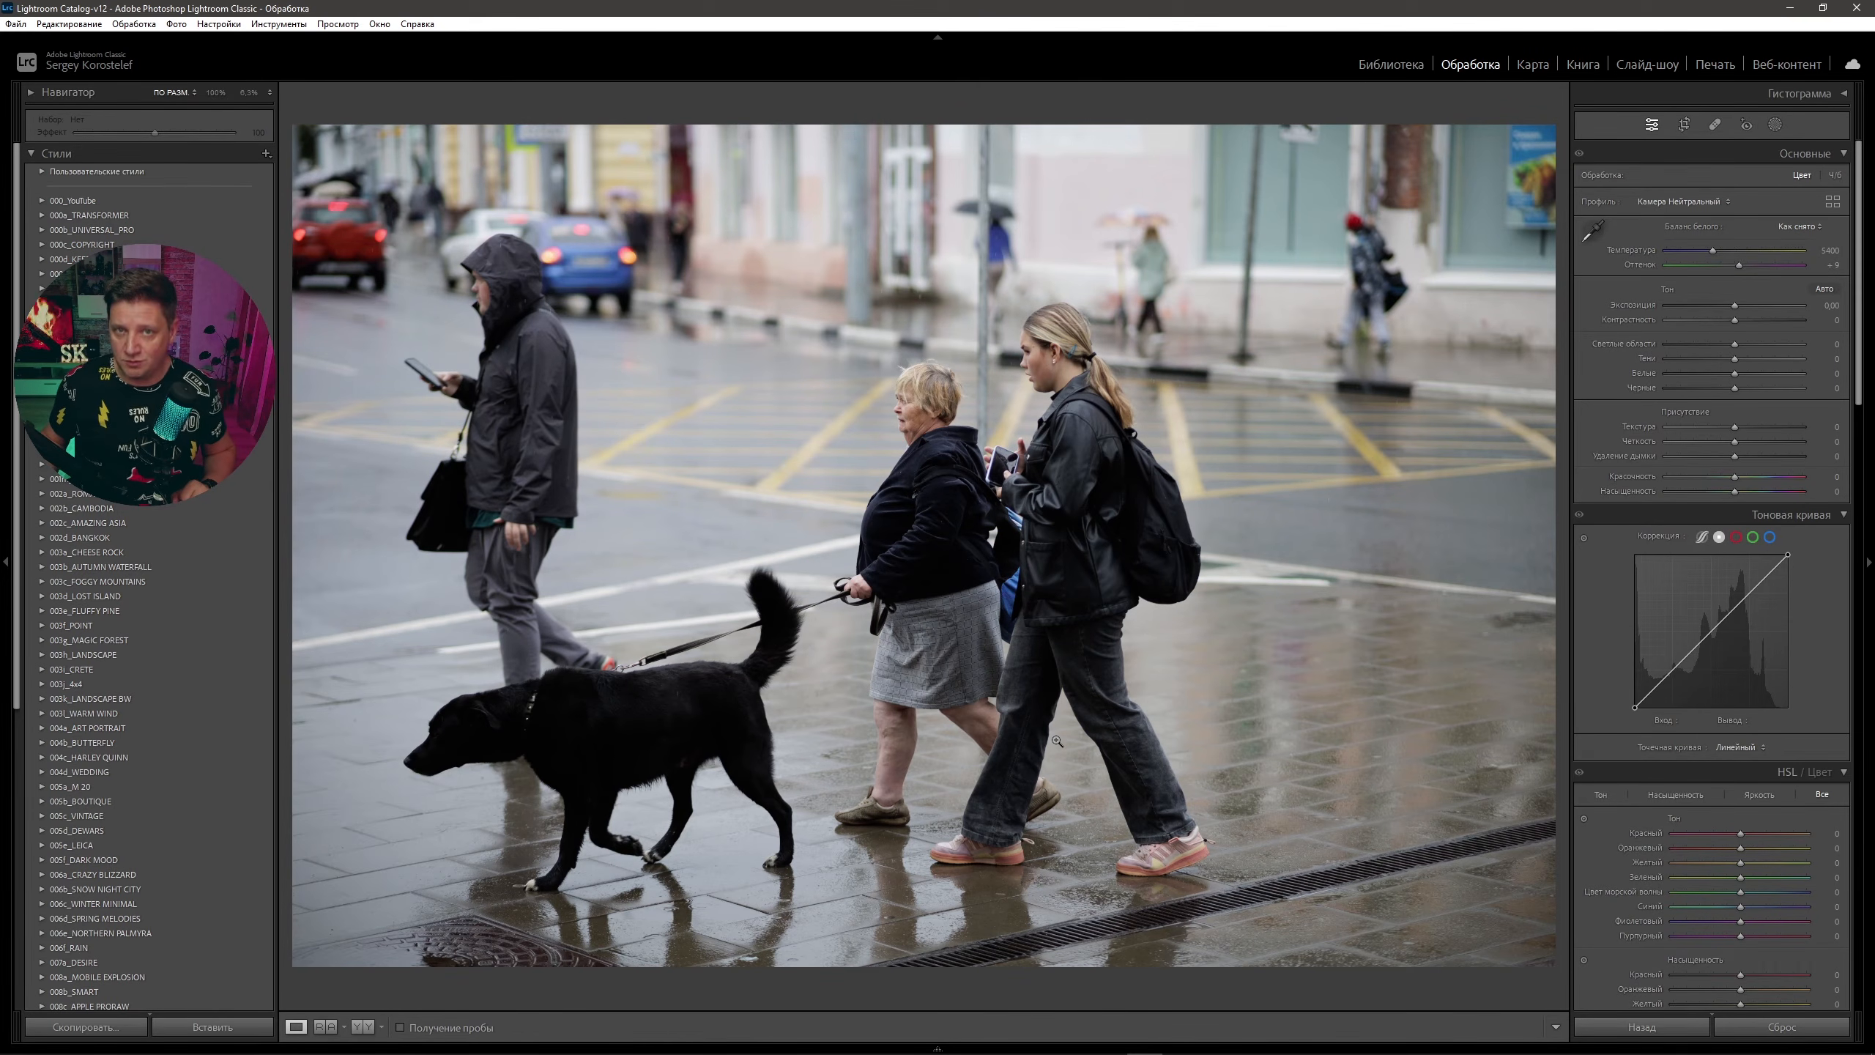
# - Apply the Blue preset to the rainy street photo with the black dog
pyautogui.scroll(-5, 84, 638)
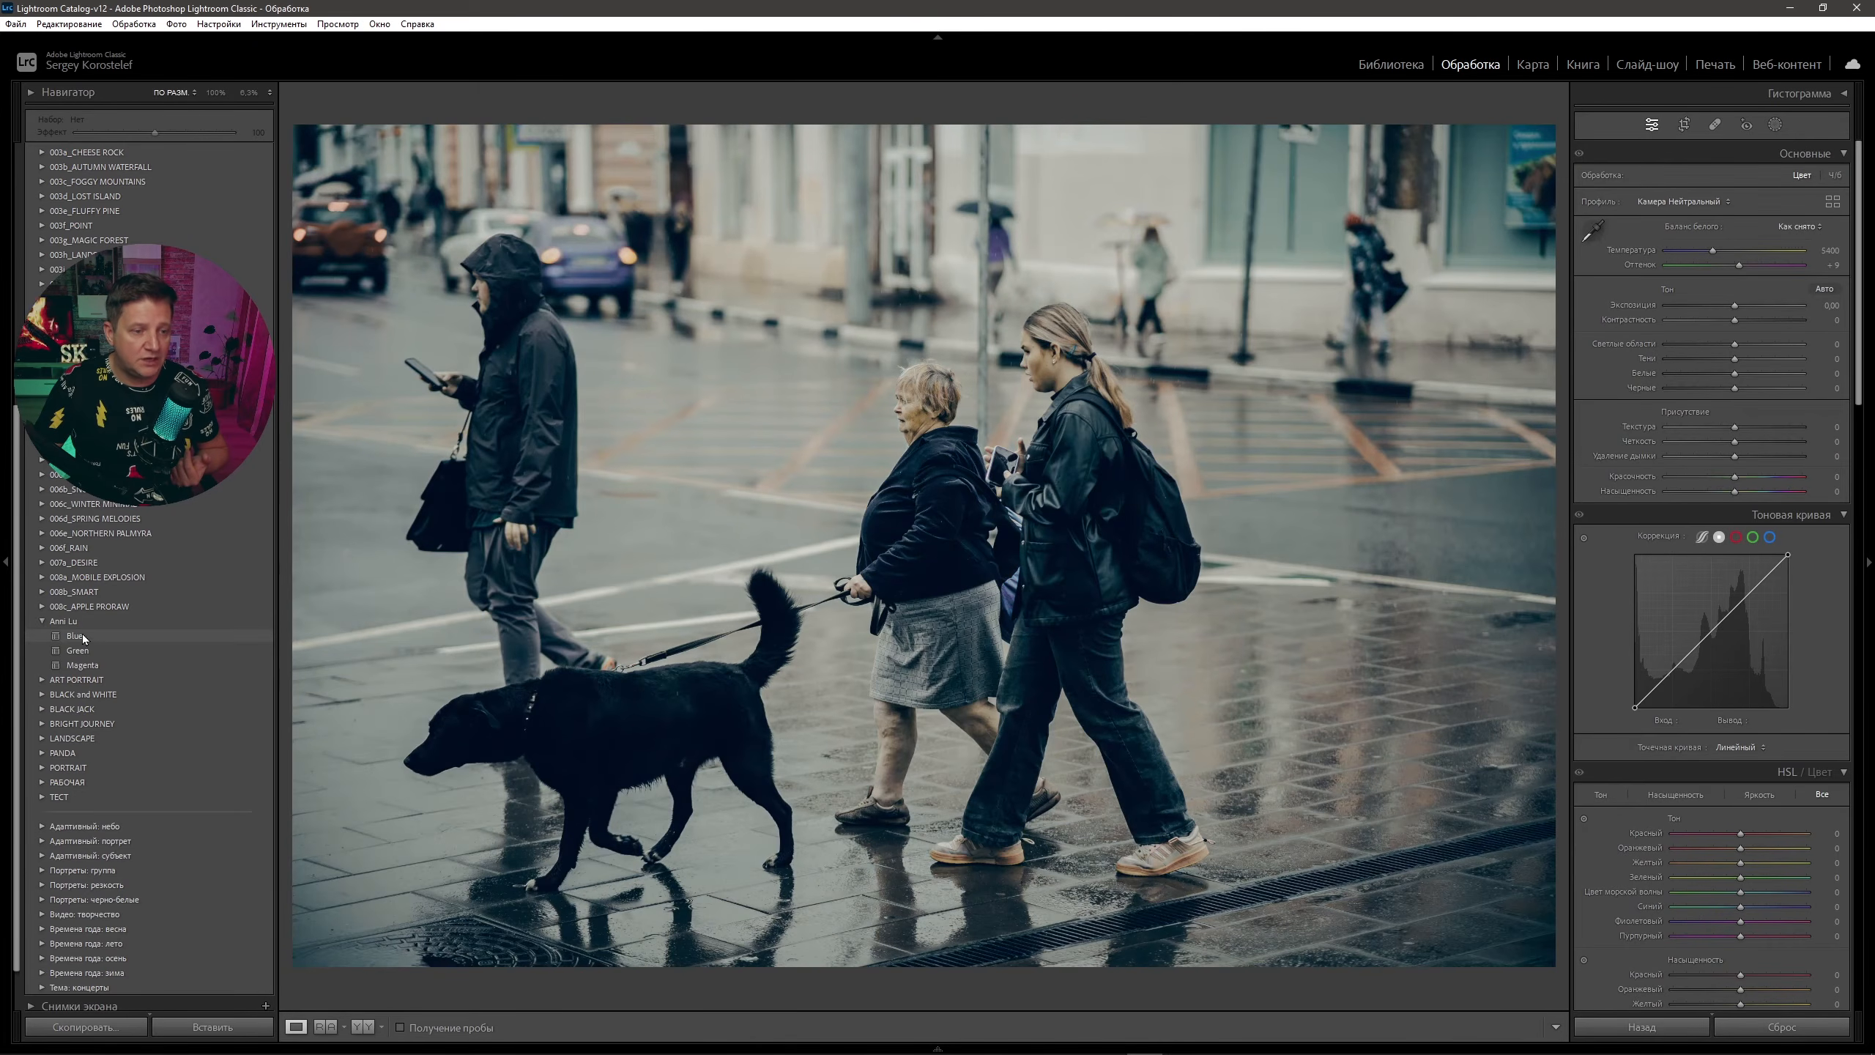
pyautogui.click(83, 638)
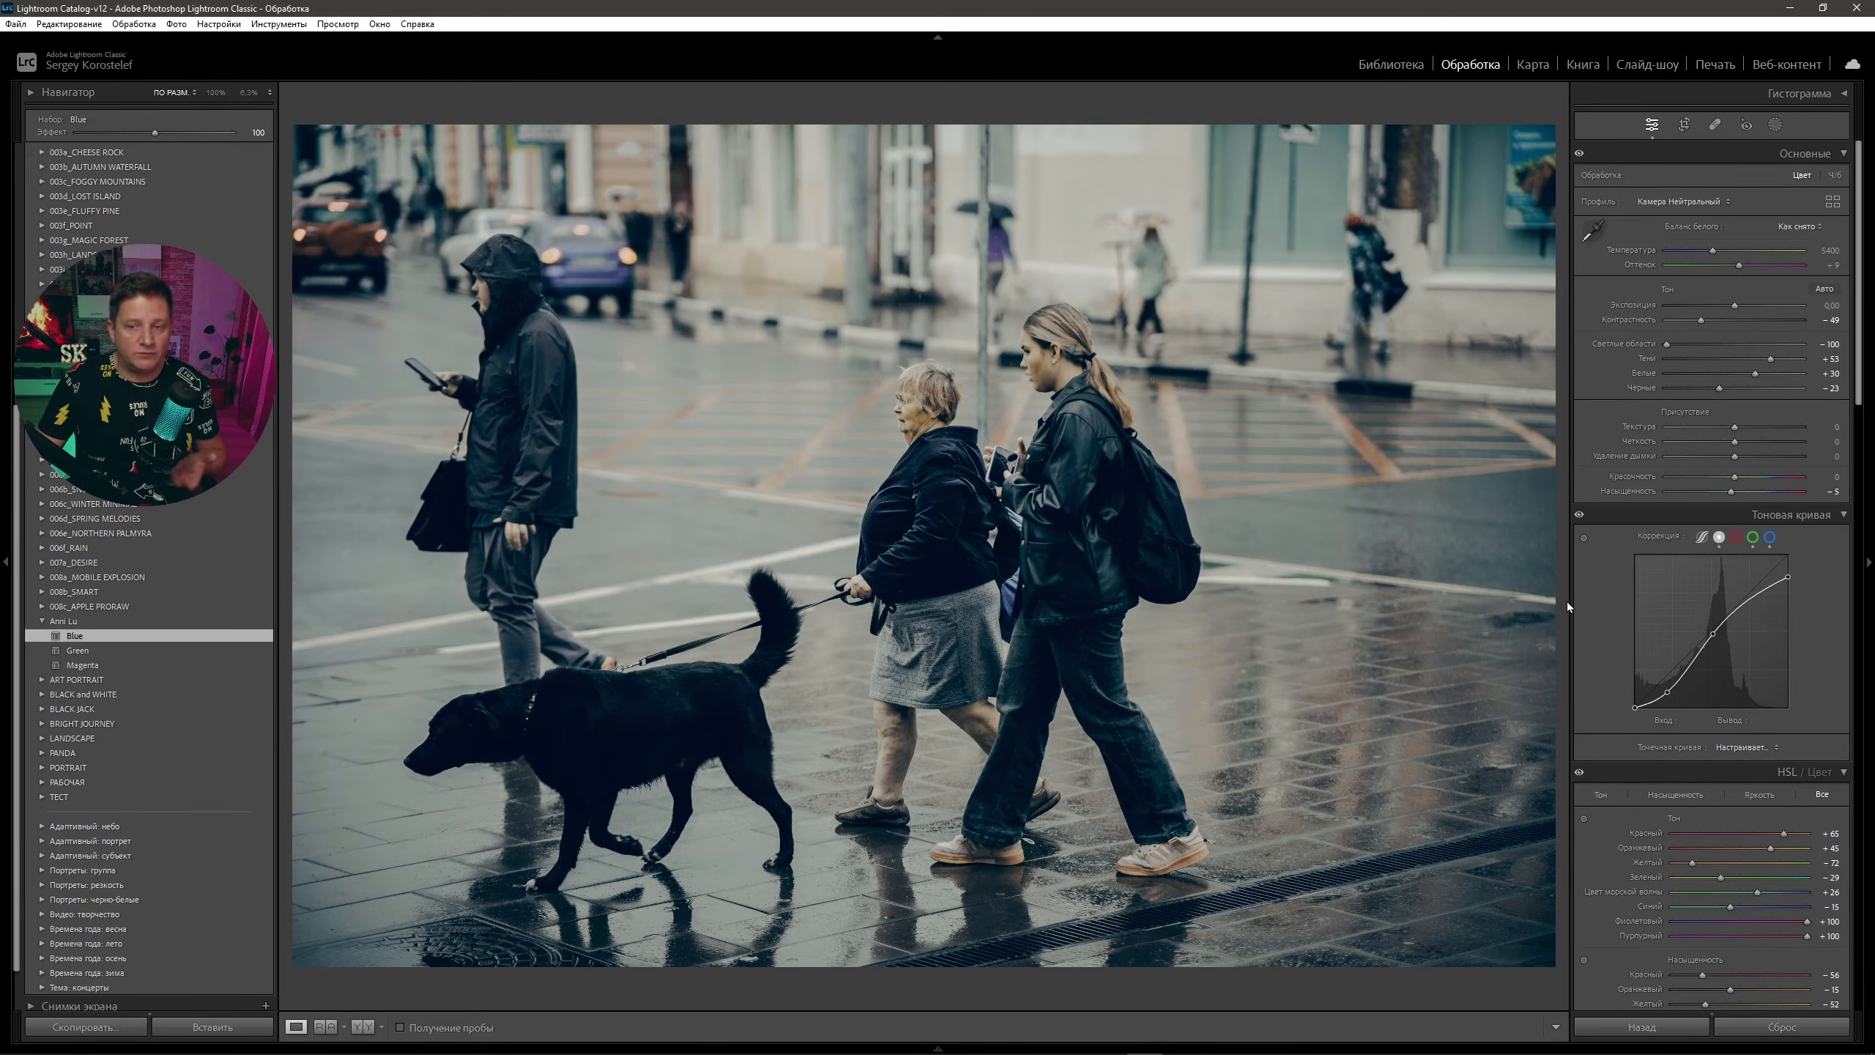
# - Warm the street photo's temperature slightly and reduce the shadow color grading saturation to 9
pyautogui.moveTo(1711, 252); pyautogui.dragTo(1718, 252)
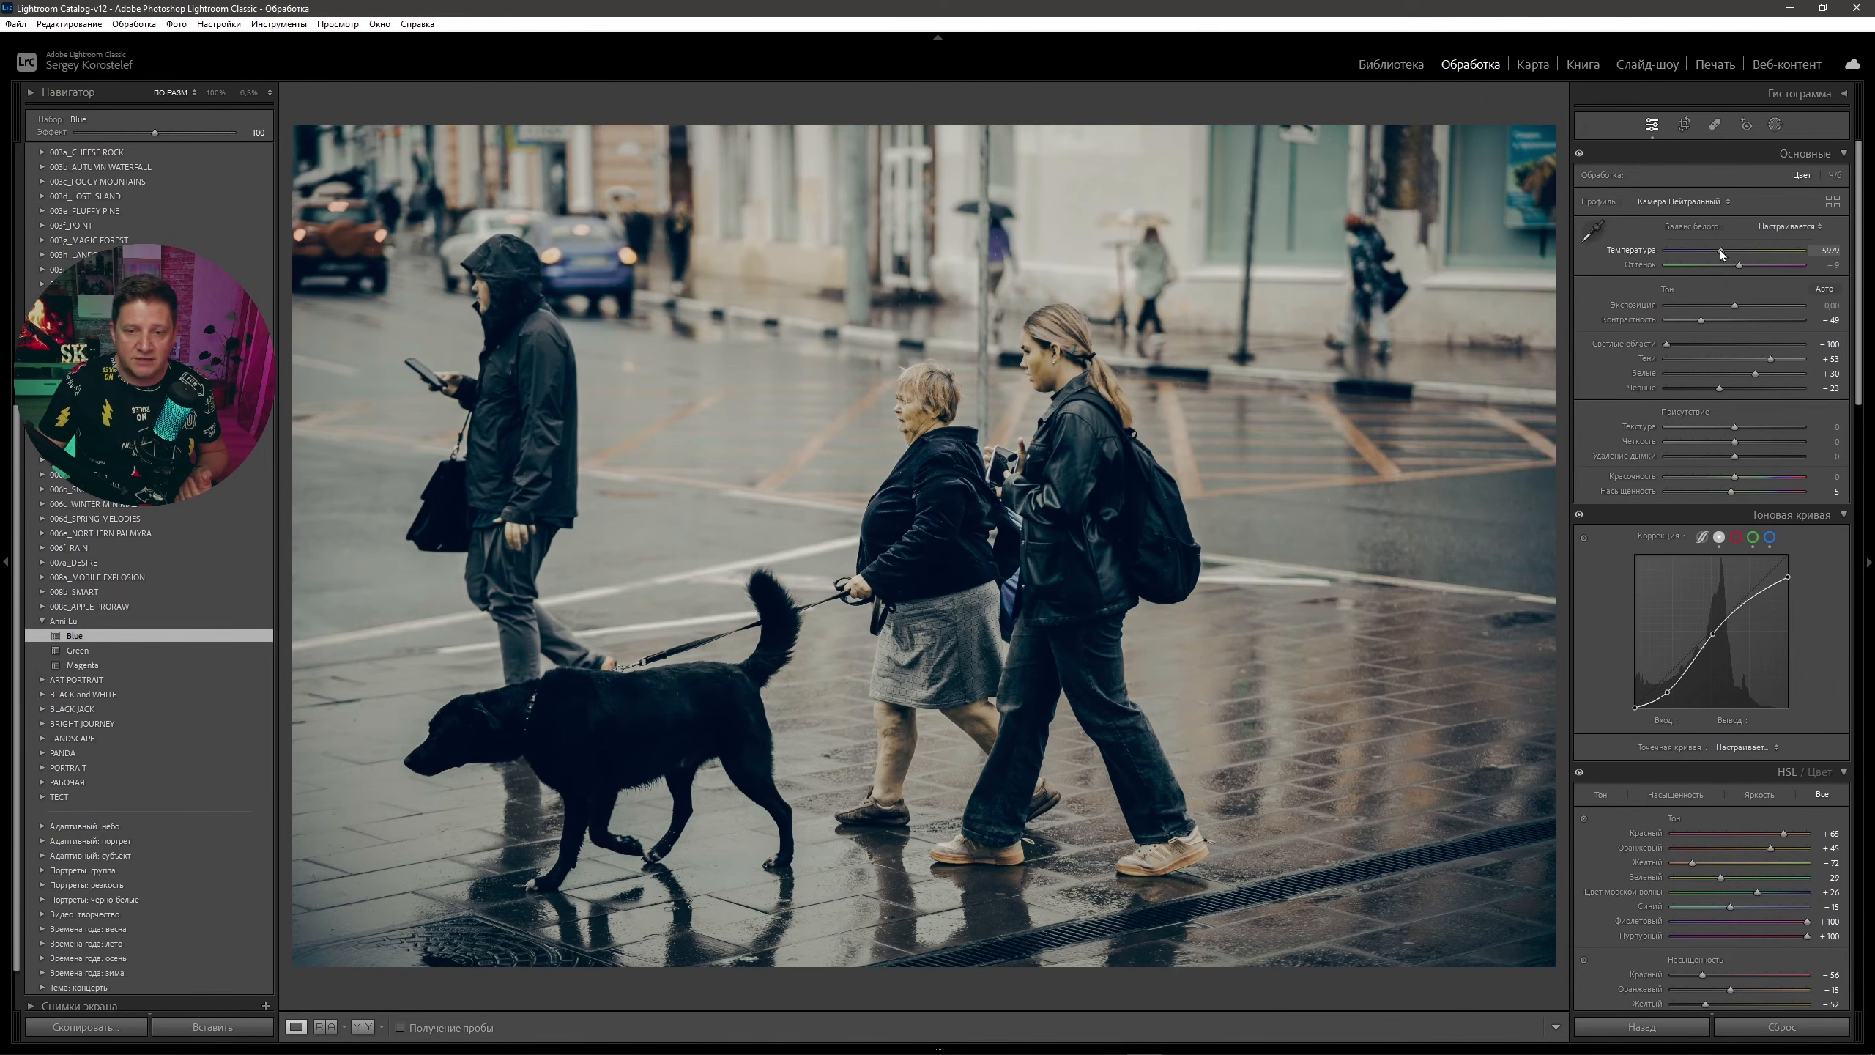
pyautogui.moveTo(1860, 339); pyautogui.dragTo(1859, 601)
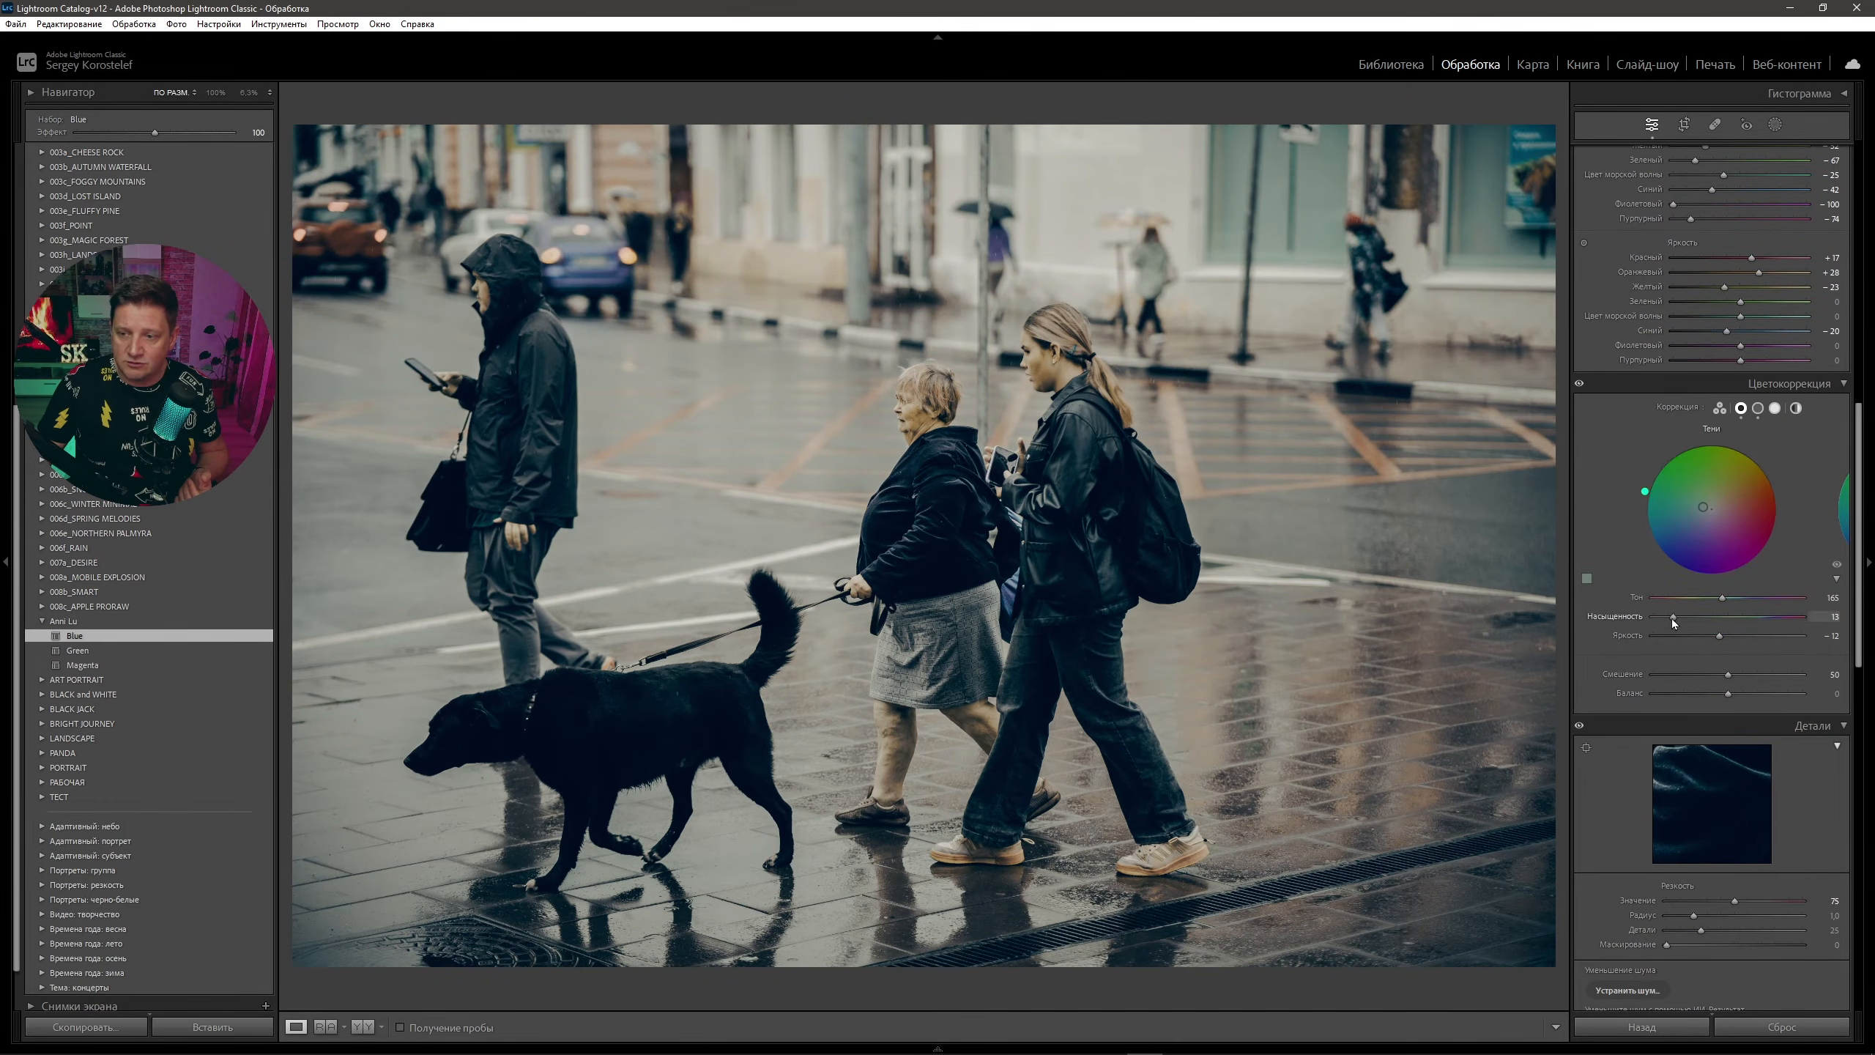
pyautogui.moveTo(1673, 617); pyautogui.dragTo(1669, 619)
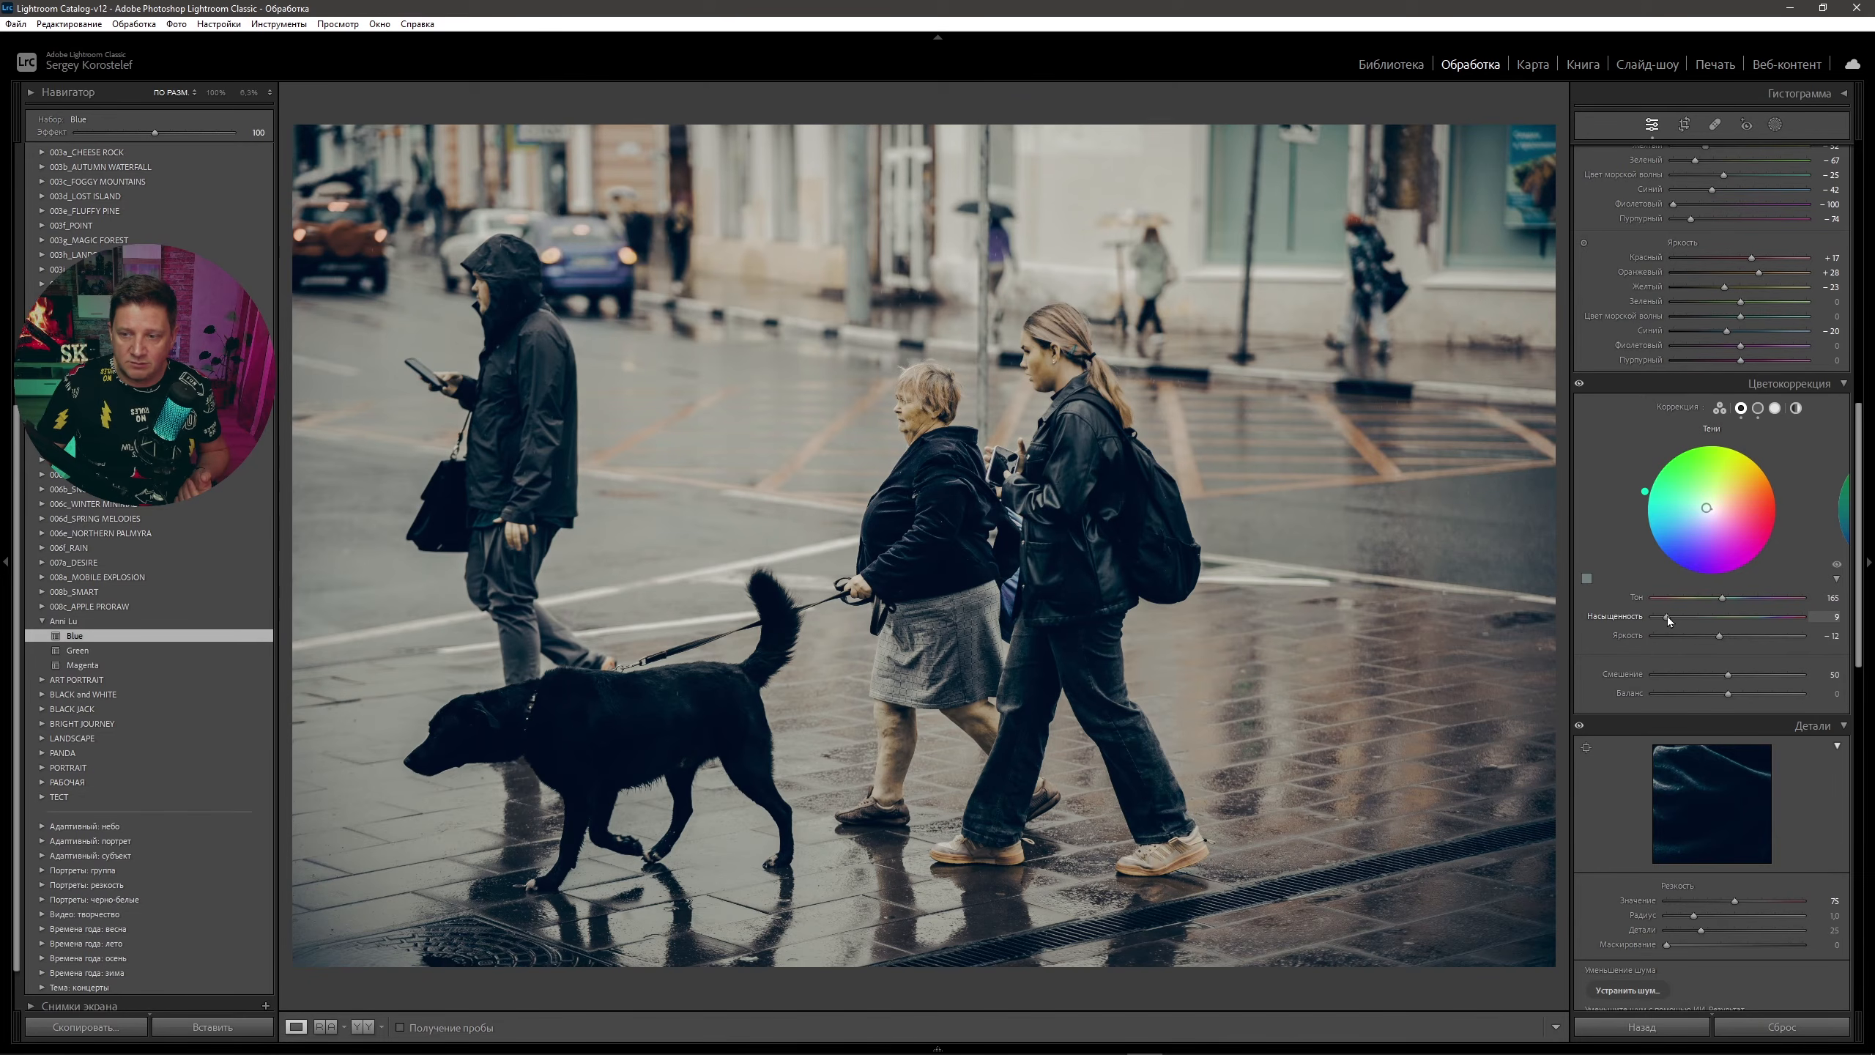
# - Set the HSL hue of reds to +55 and oranges to +20, and their saturation to −17 and −28
pyautogui.scroll(5, 1697, 584)
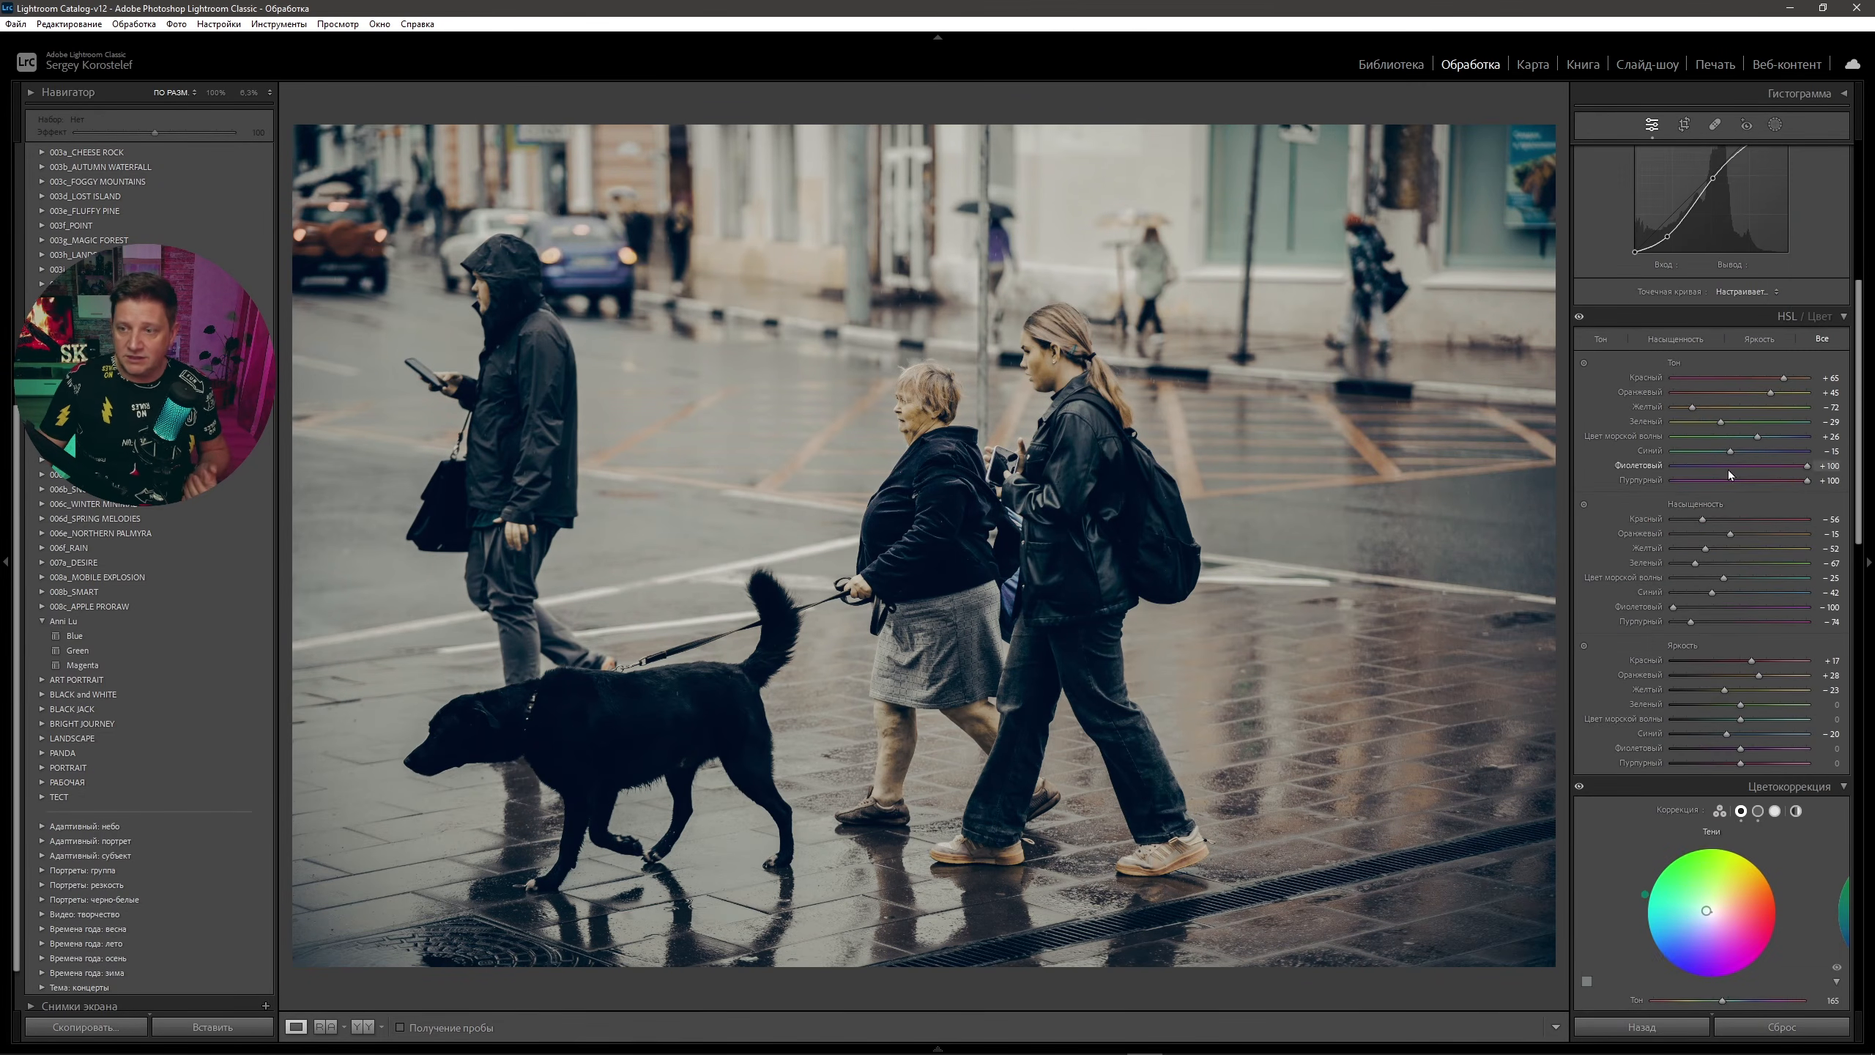
pyautogui.moveTo(1770, 393)
pyautogui.mouseDown()
pyautogui.moveTo(1752, 395)
pyautogui.moveTo(1776, 378)
pyautogui.mouseUp()
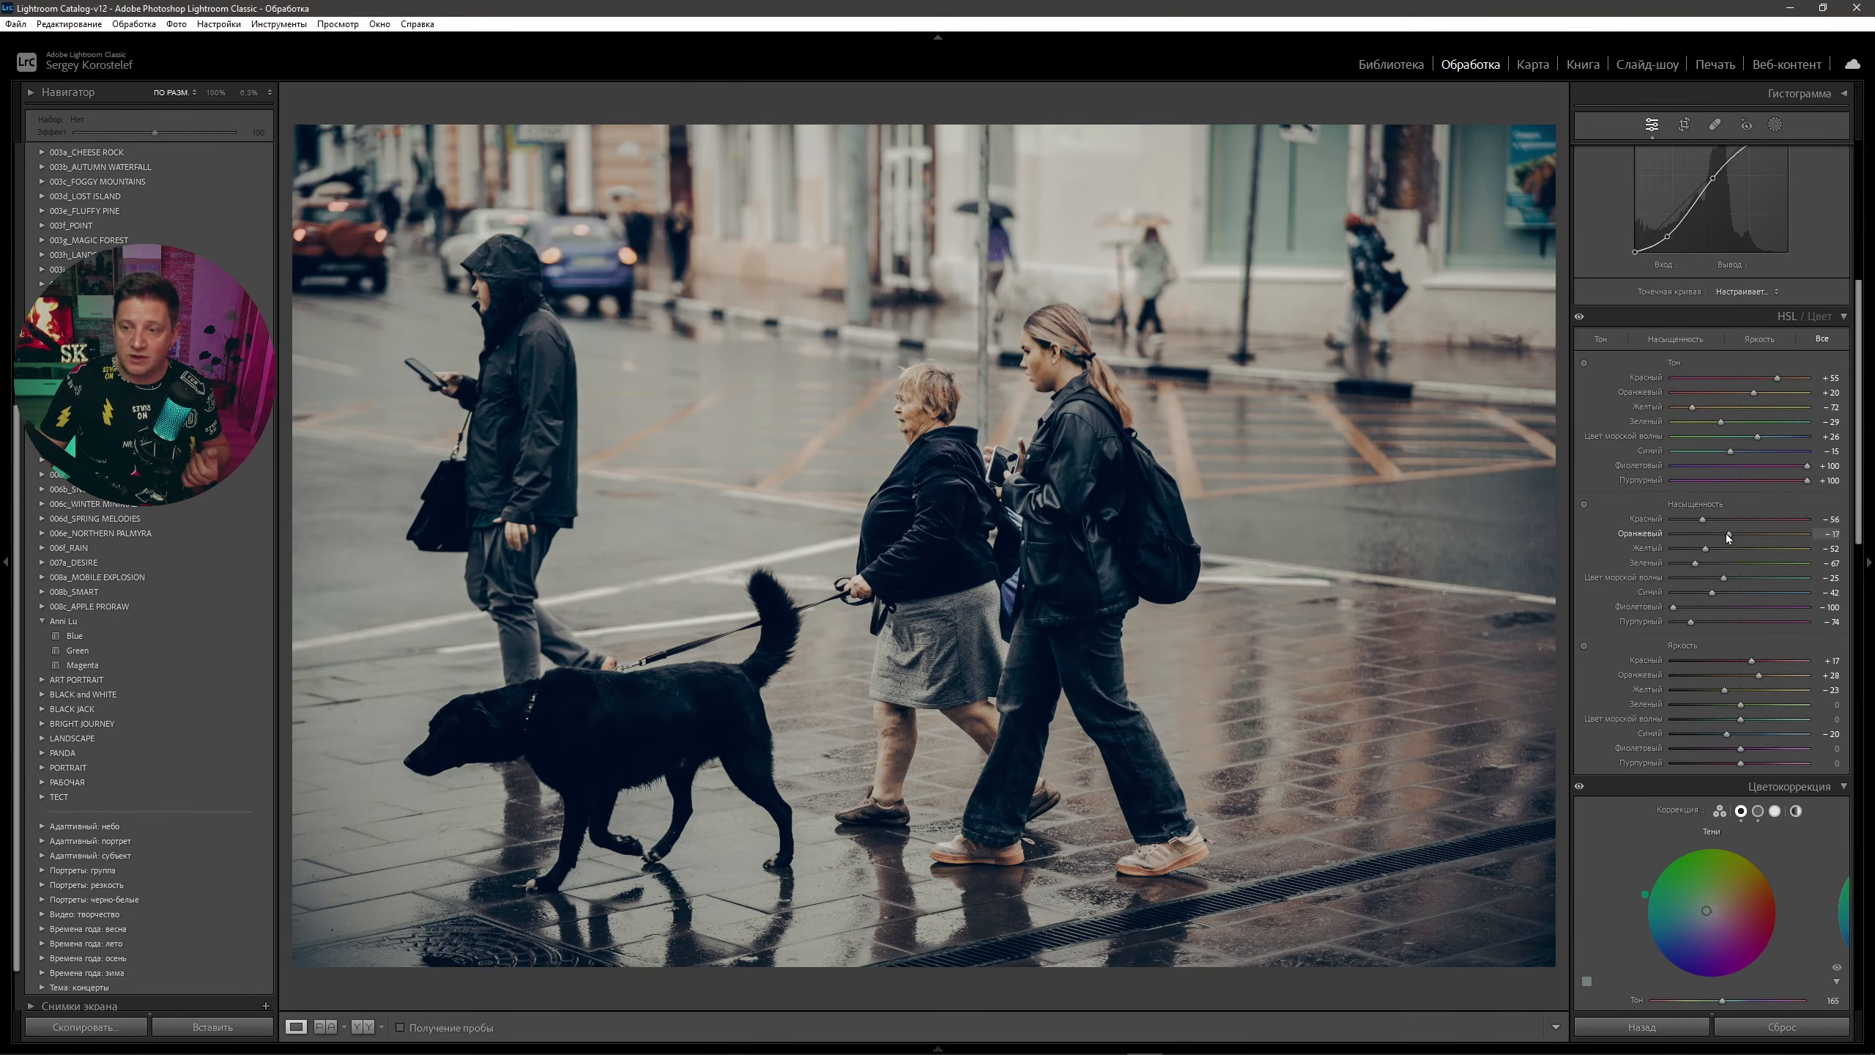
pyautogui.moveTo(1717, 534); pyautogui.dragTo(1726, 521)
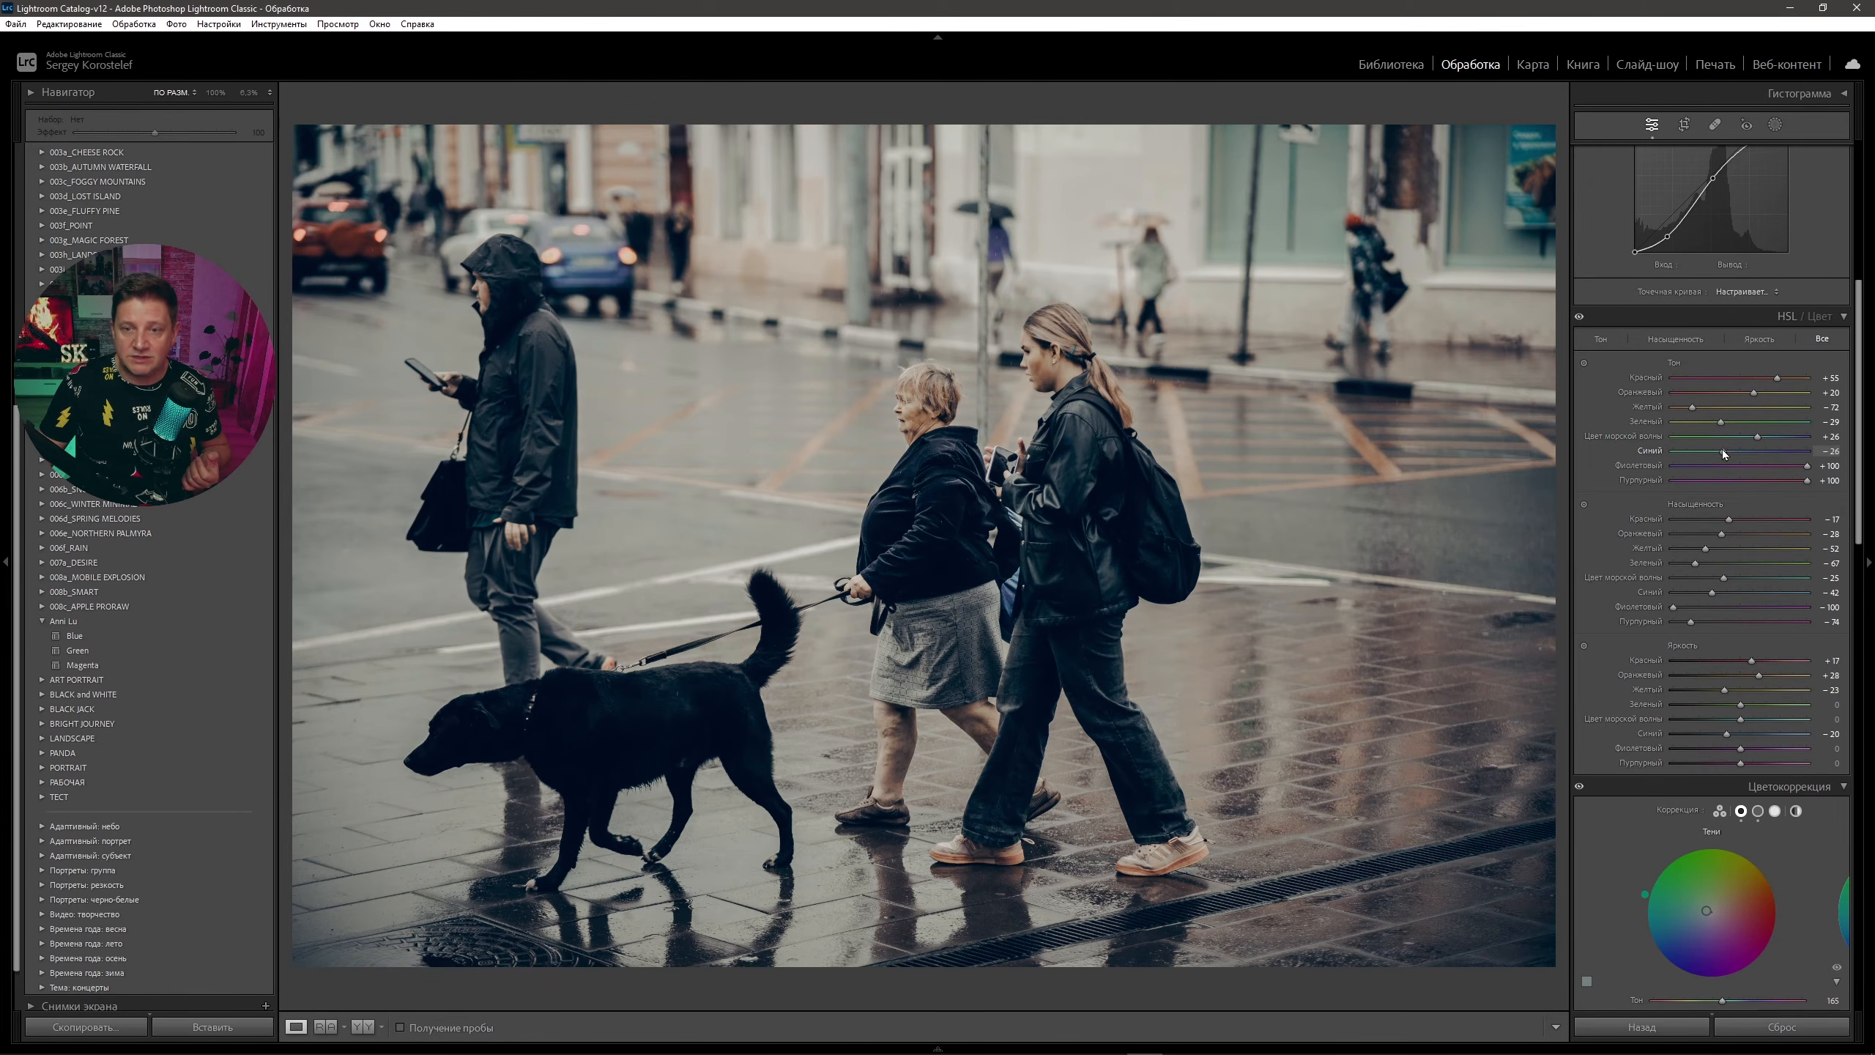
# - Set the blue hue to −34 and raise the violet saturation in the street photo's HSL adjustments
pyautogui.moveTo(1717, 448); pyautogui.dragTo(1715, 449)
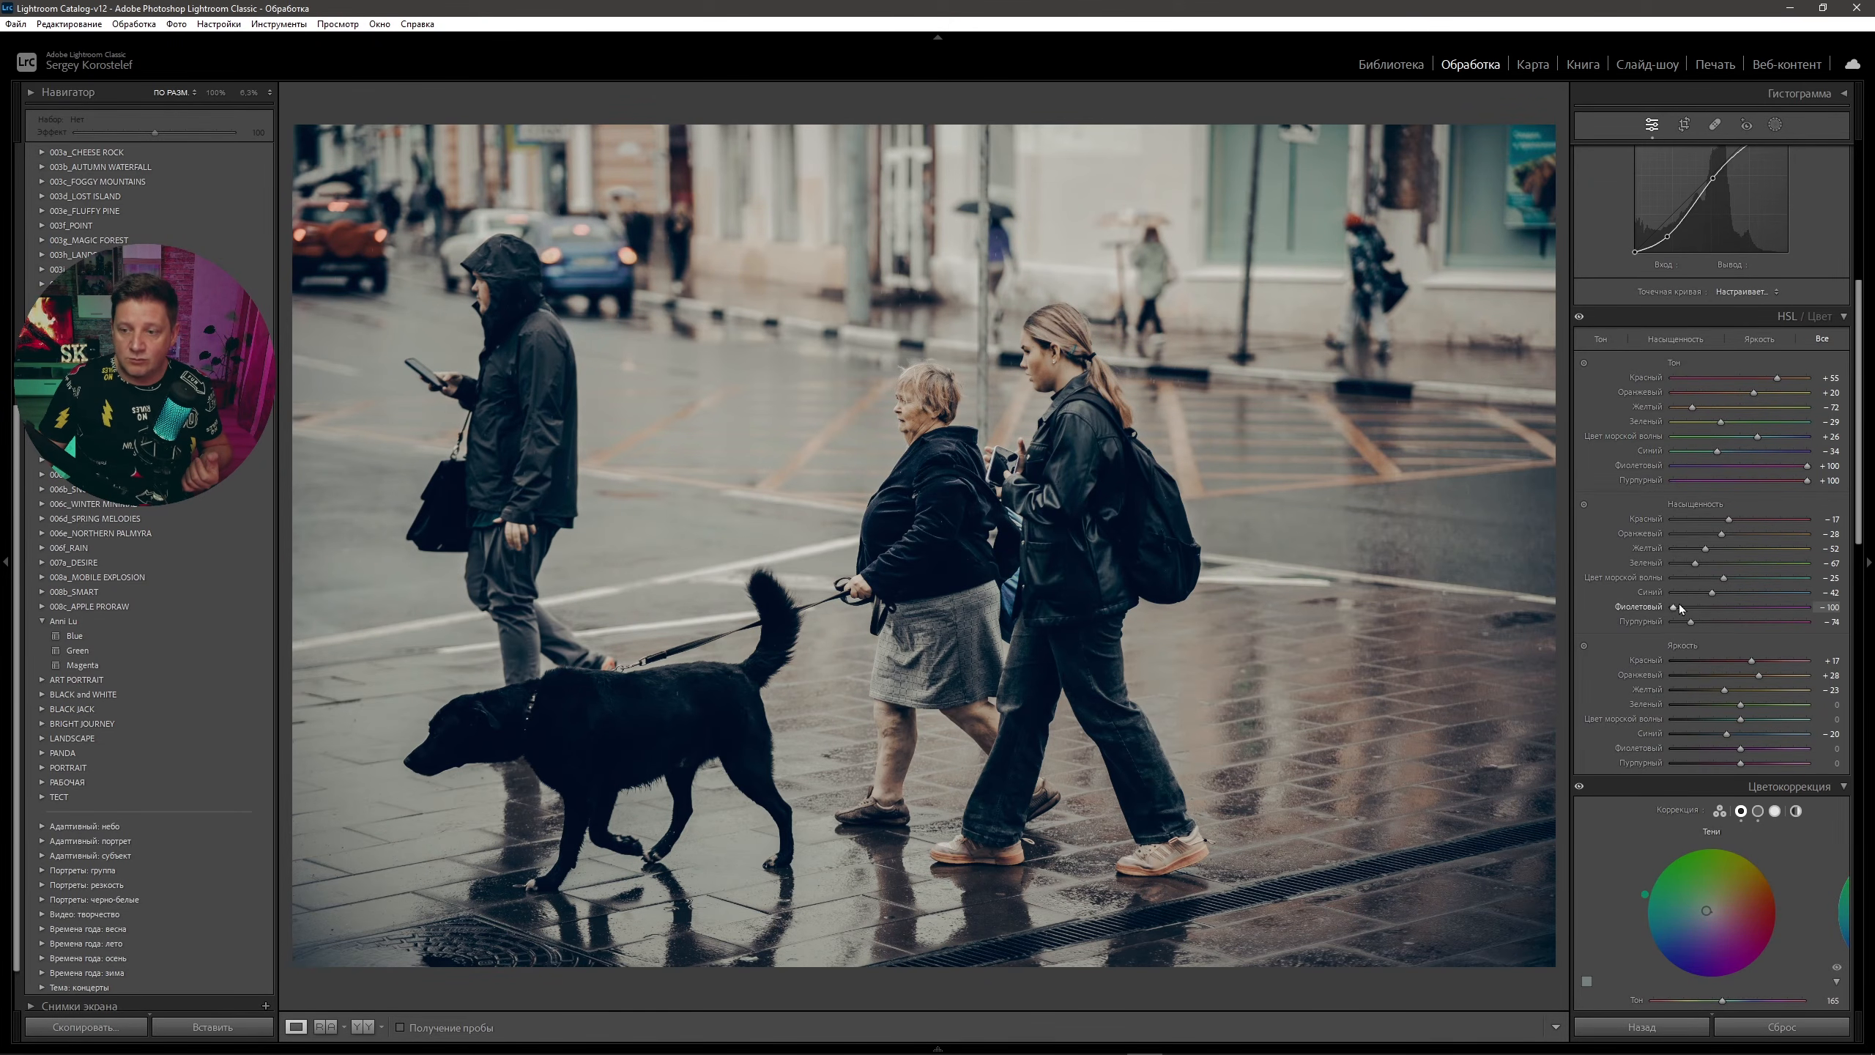
pyautogui.moveTo(1676, 607); pyautogui.dragTo(1715, 613)
pyautogui.scroll(6, 1716, 613)
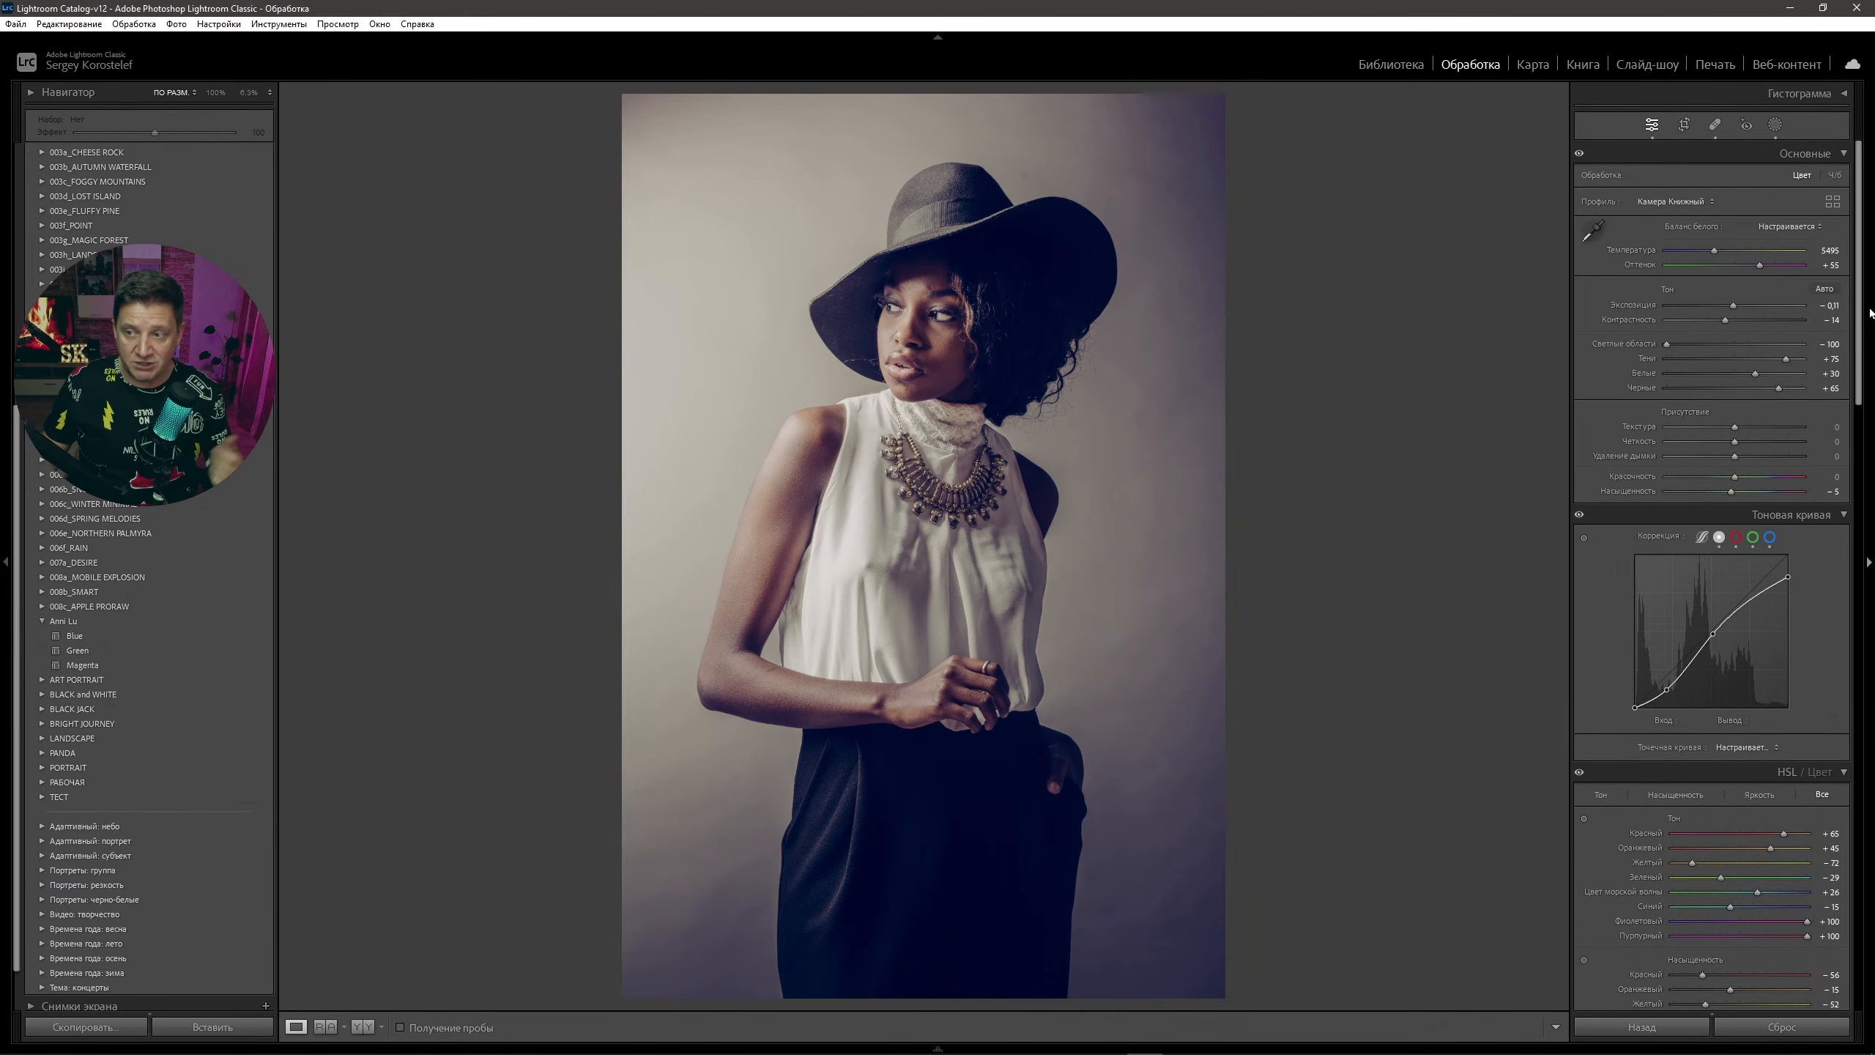
# - Set the HSL saturation of all eight colors to −100 on the portrait of the woman in the hat
pyautogui.moveTo(1870, 312); pyautogui.dragTo(1860, 451)
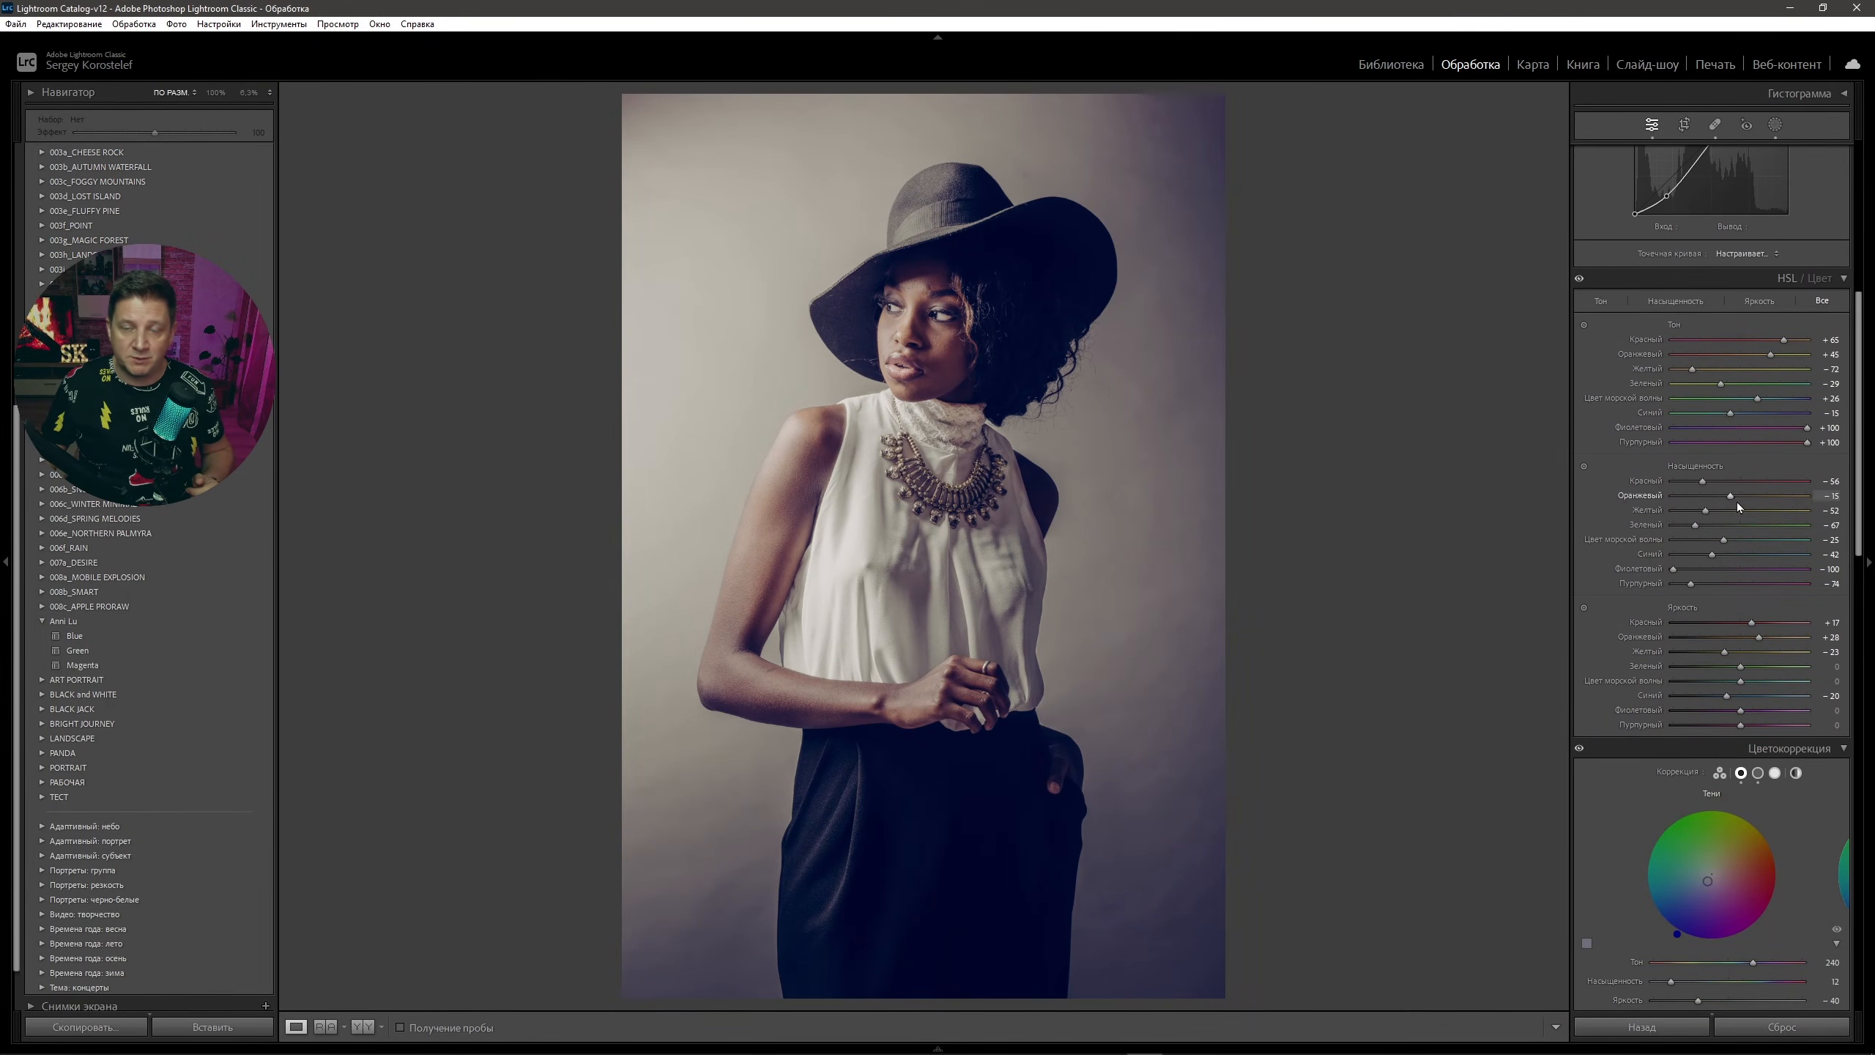
pyautogui.moveTo(1702, 481); pyautogui.dragTo(1671, 555)
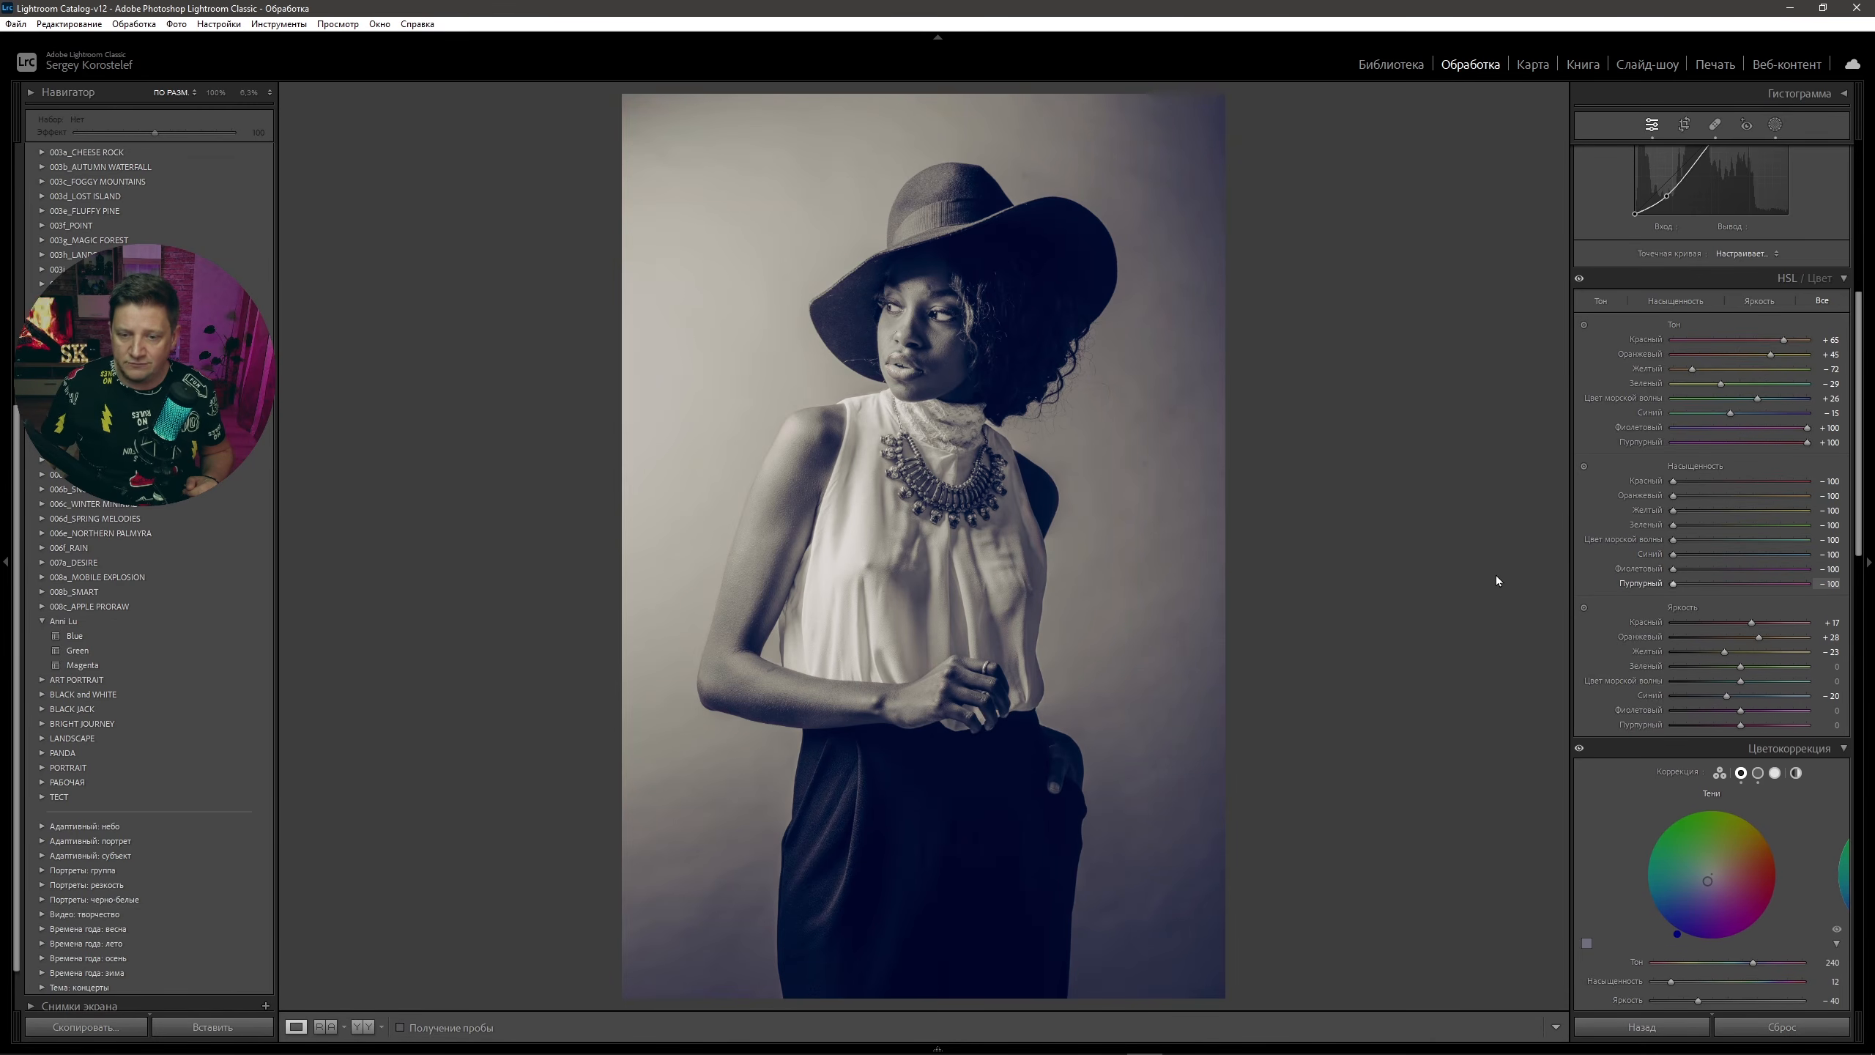
# - Lower the portrait's shadow color grading saturation and set the midtone saturation to 5
pyautogui.scroll(-5, 1740, 375)
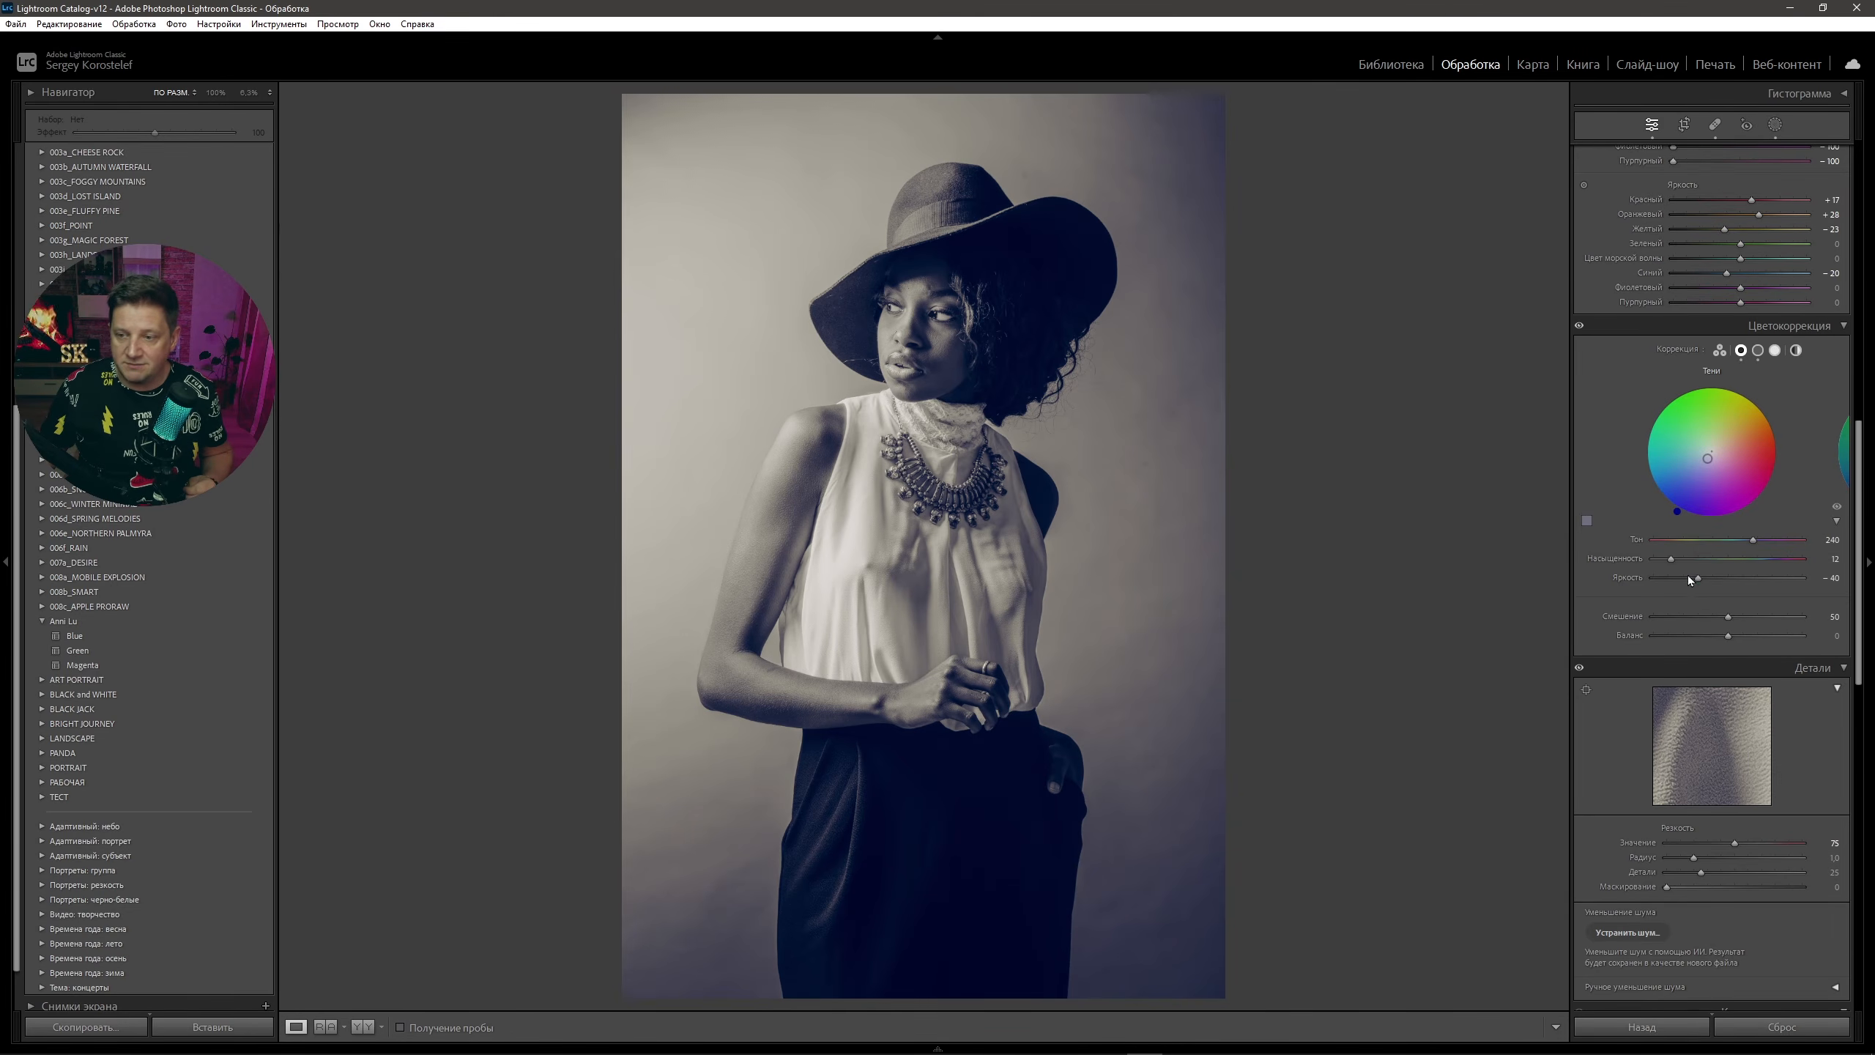
pyautogui.moveTo(1671, 558); pyautogui.dragTo(1662, 561)
pyautogui.click(1758, 350)
pyautogui.moveTo(1666, 560); pyautogui.dragTo(1664, 560)
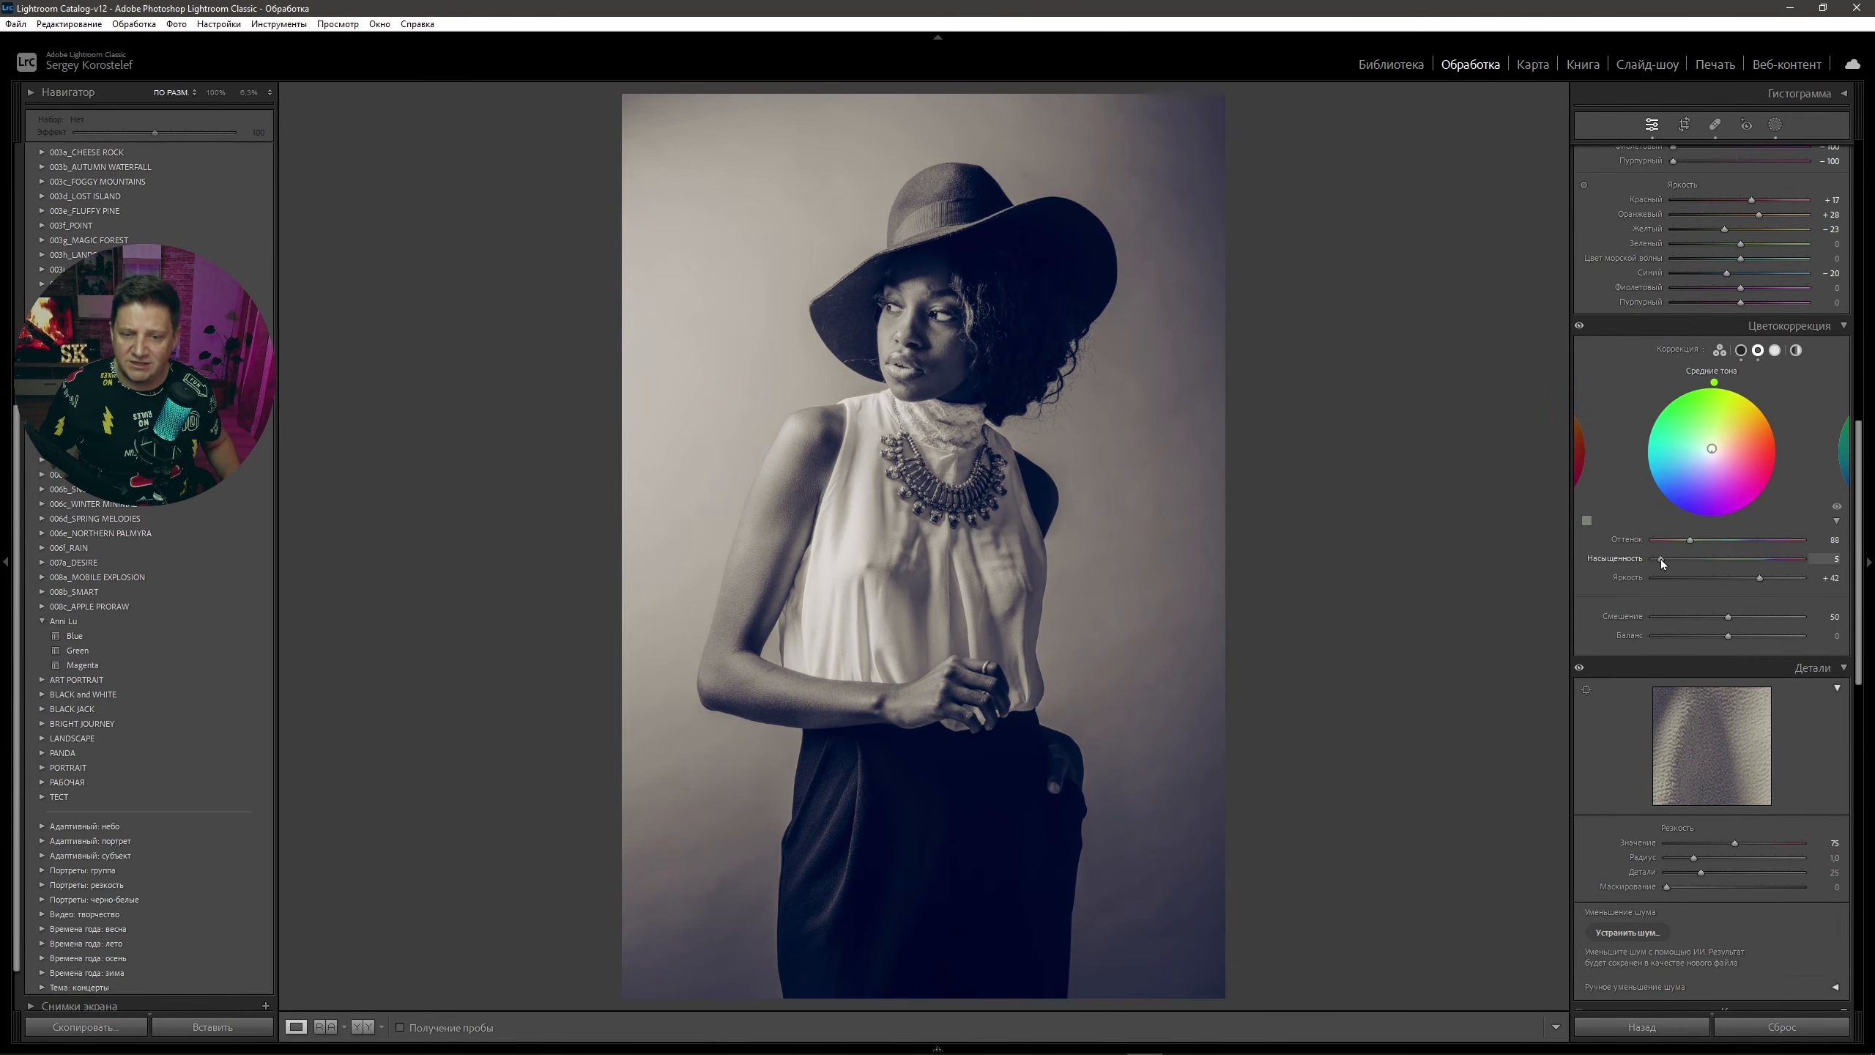
# - Adjust the portrait's blue tone curve, setting the black point's output to 19
pyautogui.moveTo(1861, 480); pyautogui.dragTo(1862, 278)
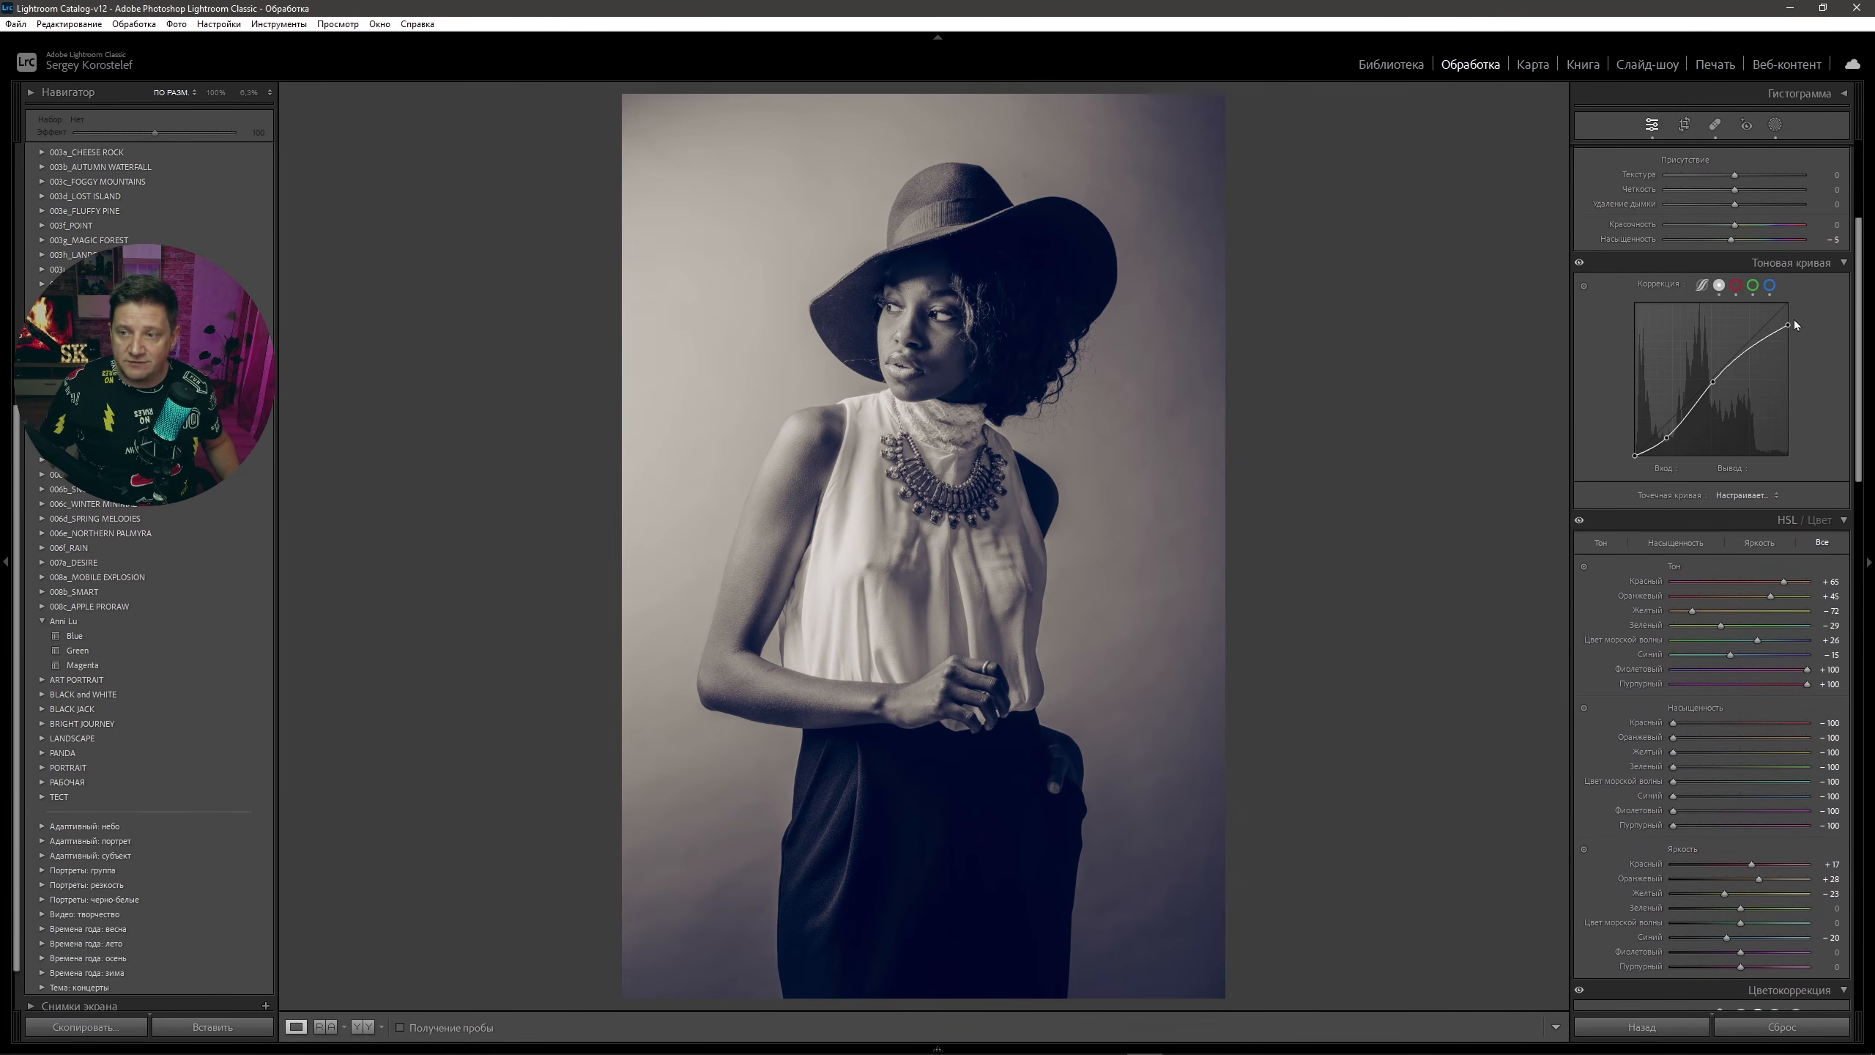
pyautogui.click(1771, 286)
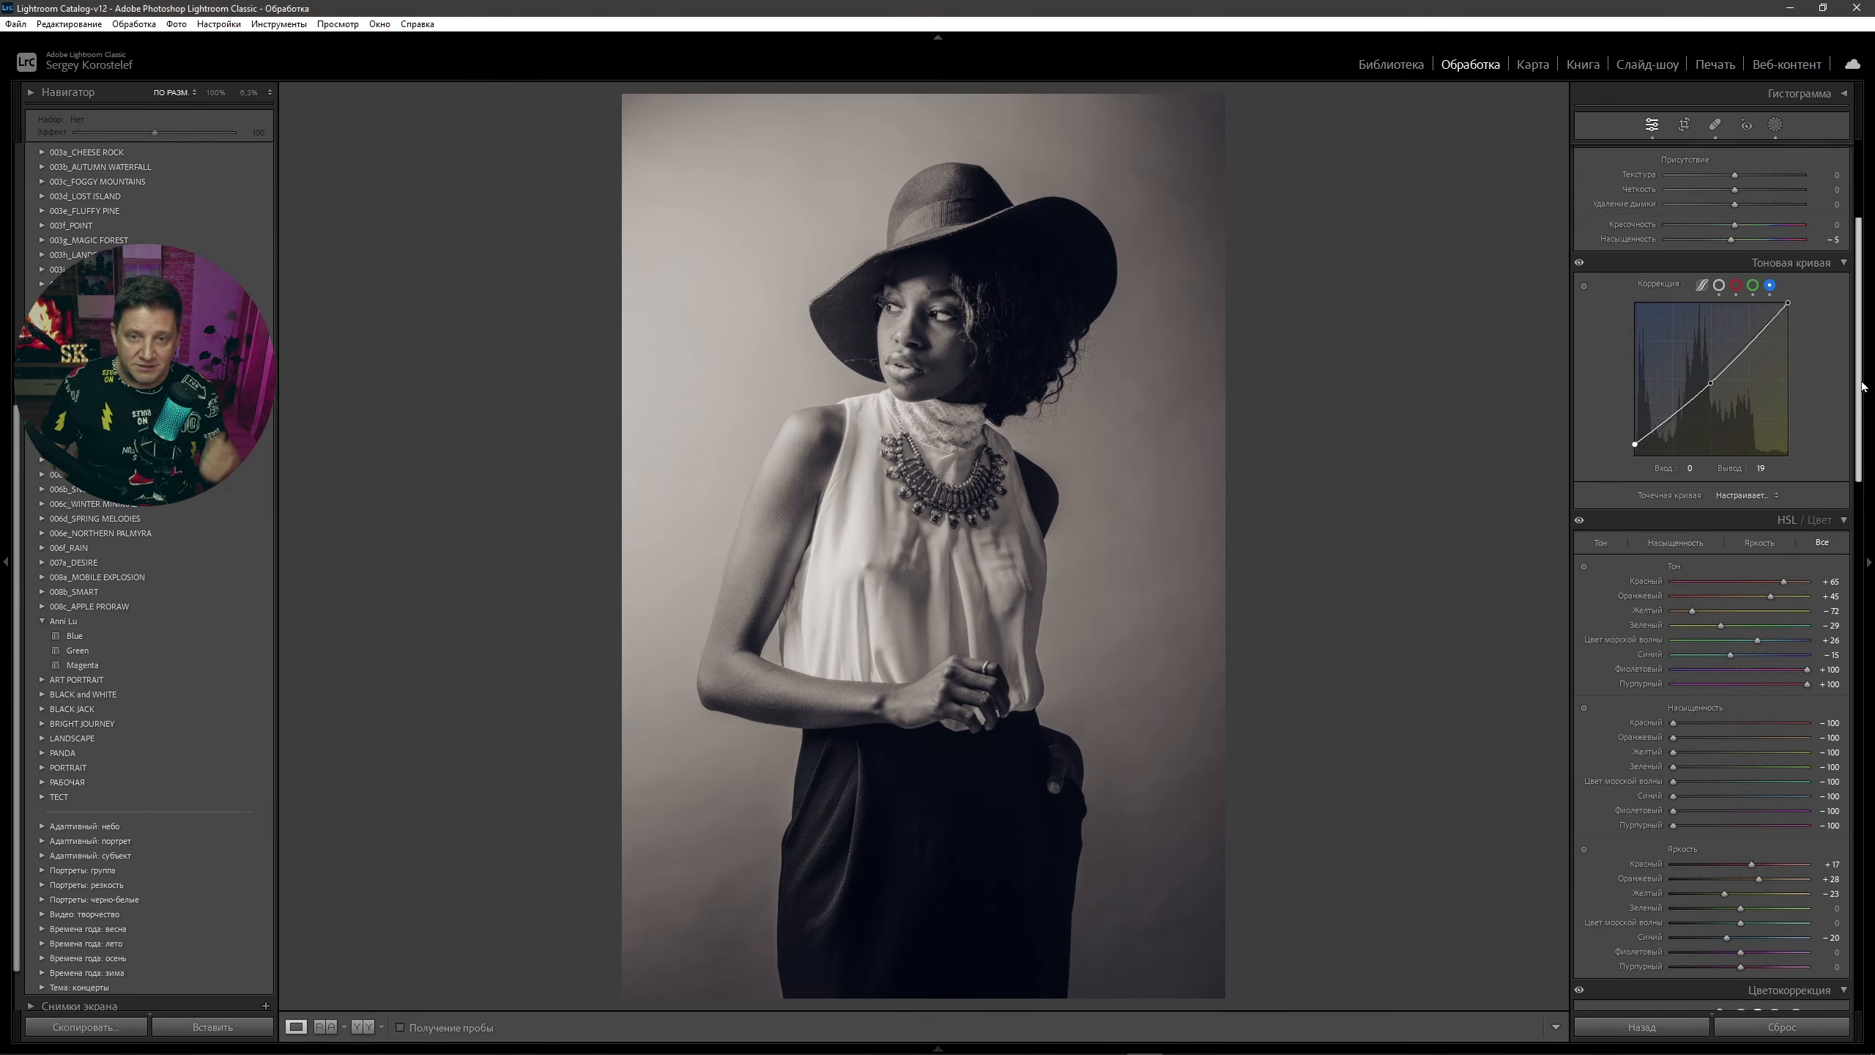
# - Set the portrait's contrast to +25, whites to +47 and blacks to +38
pyautogui.moveTo(1861, 383); pyautogui.dragTo(1863, 288)
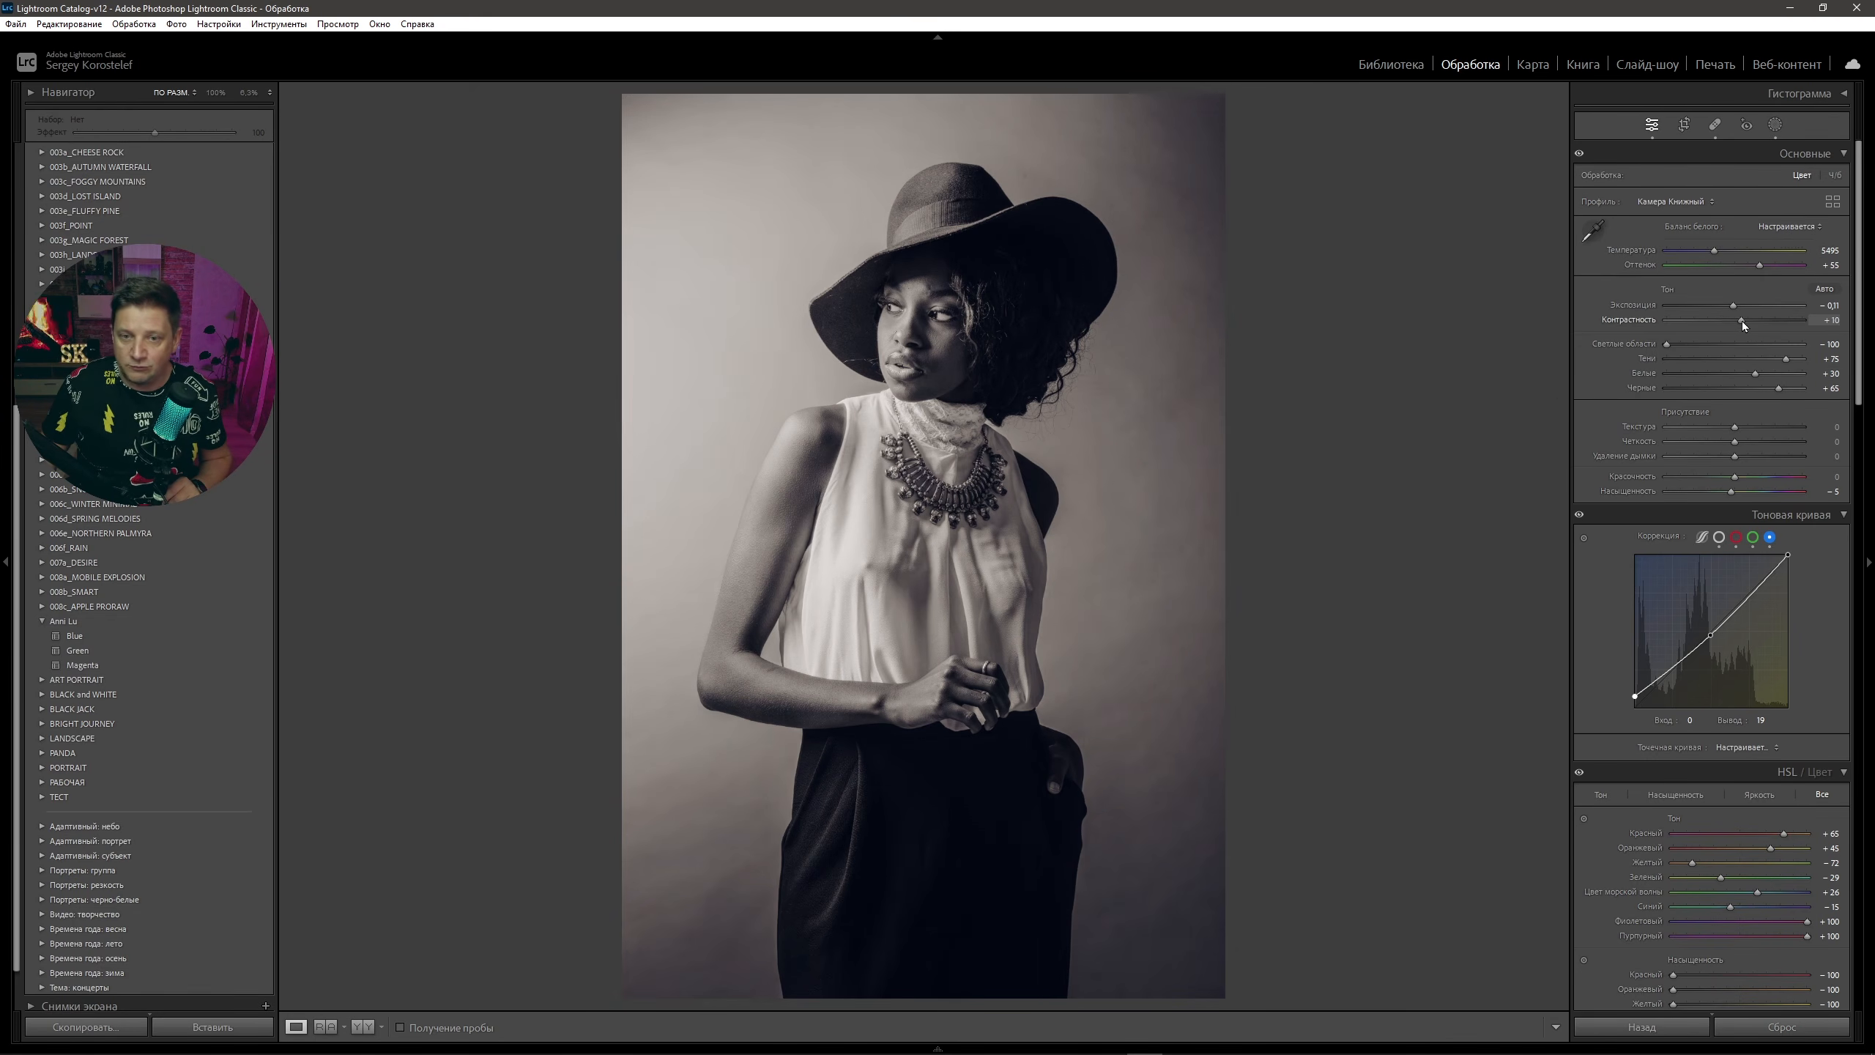
pyautogui.moveTo(1777, 388)
pyautogui.mouseDown()
pyautogui.moveTo(1758, 392)
pyautogui.moveTo(1766, 371)
pyautogui.mouseUp()
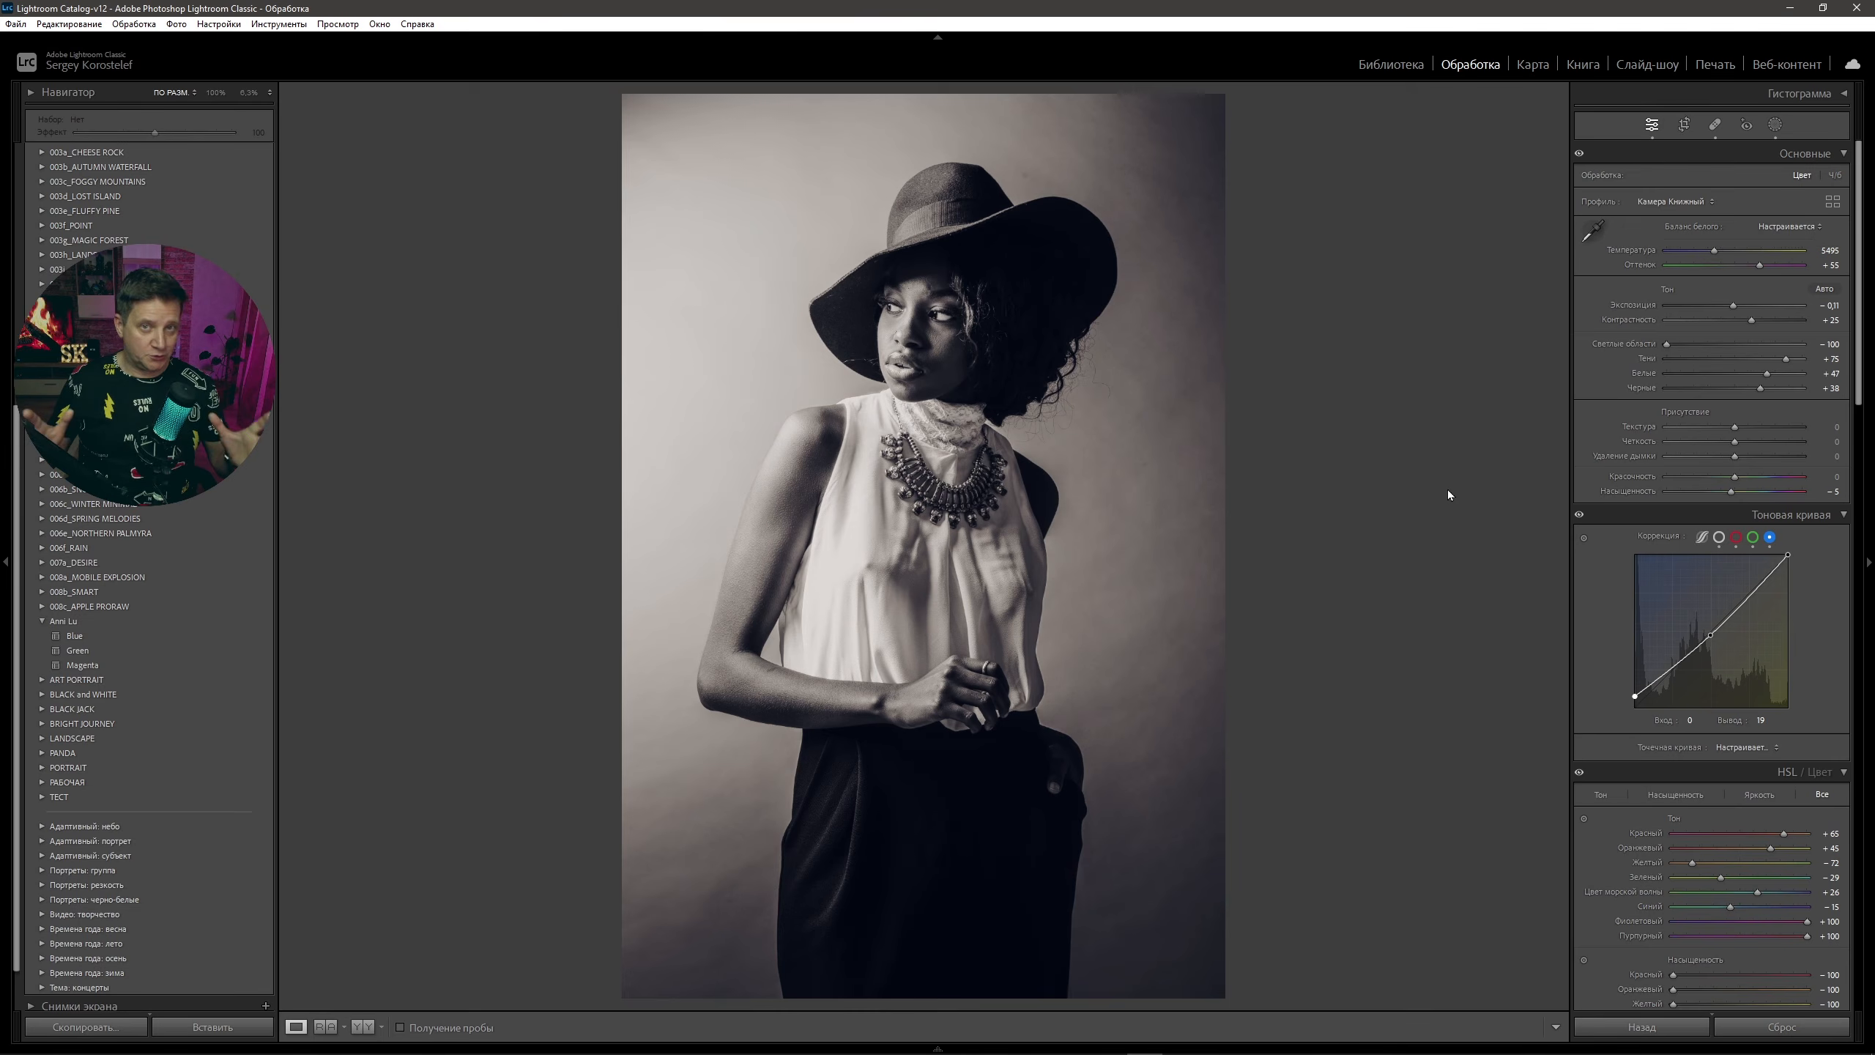